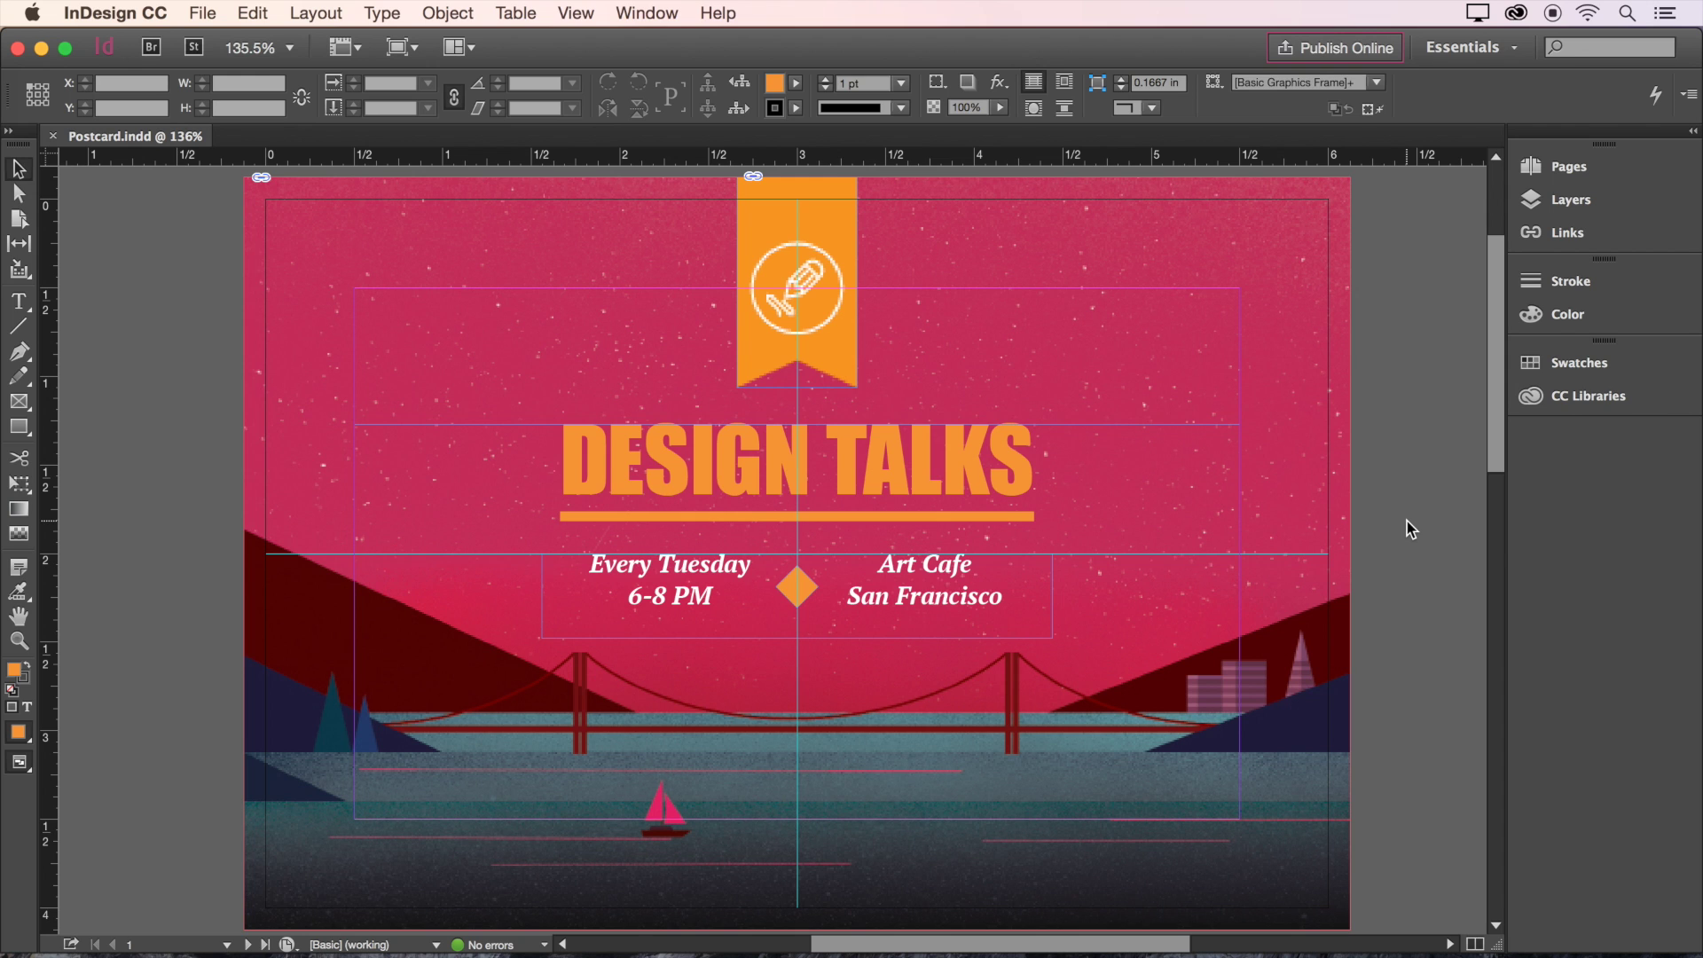
# Step: On page 2, draw a 1 pt horizontal line along the middle guide, from centre to right margin
pyautogui.scroll(-10, 1406, 520)
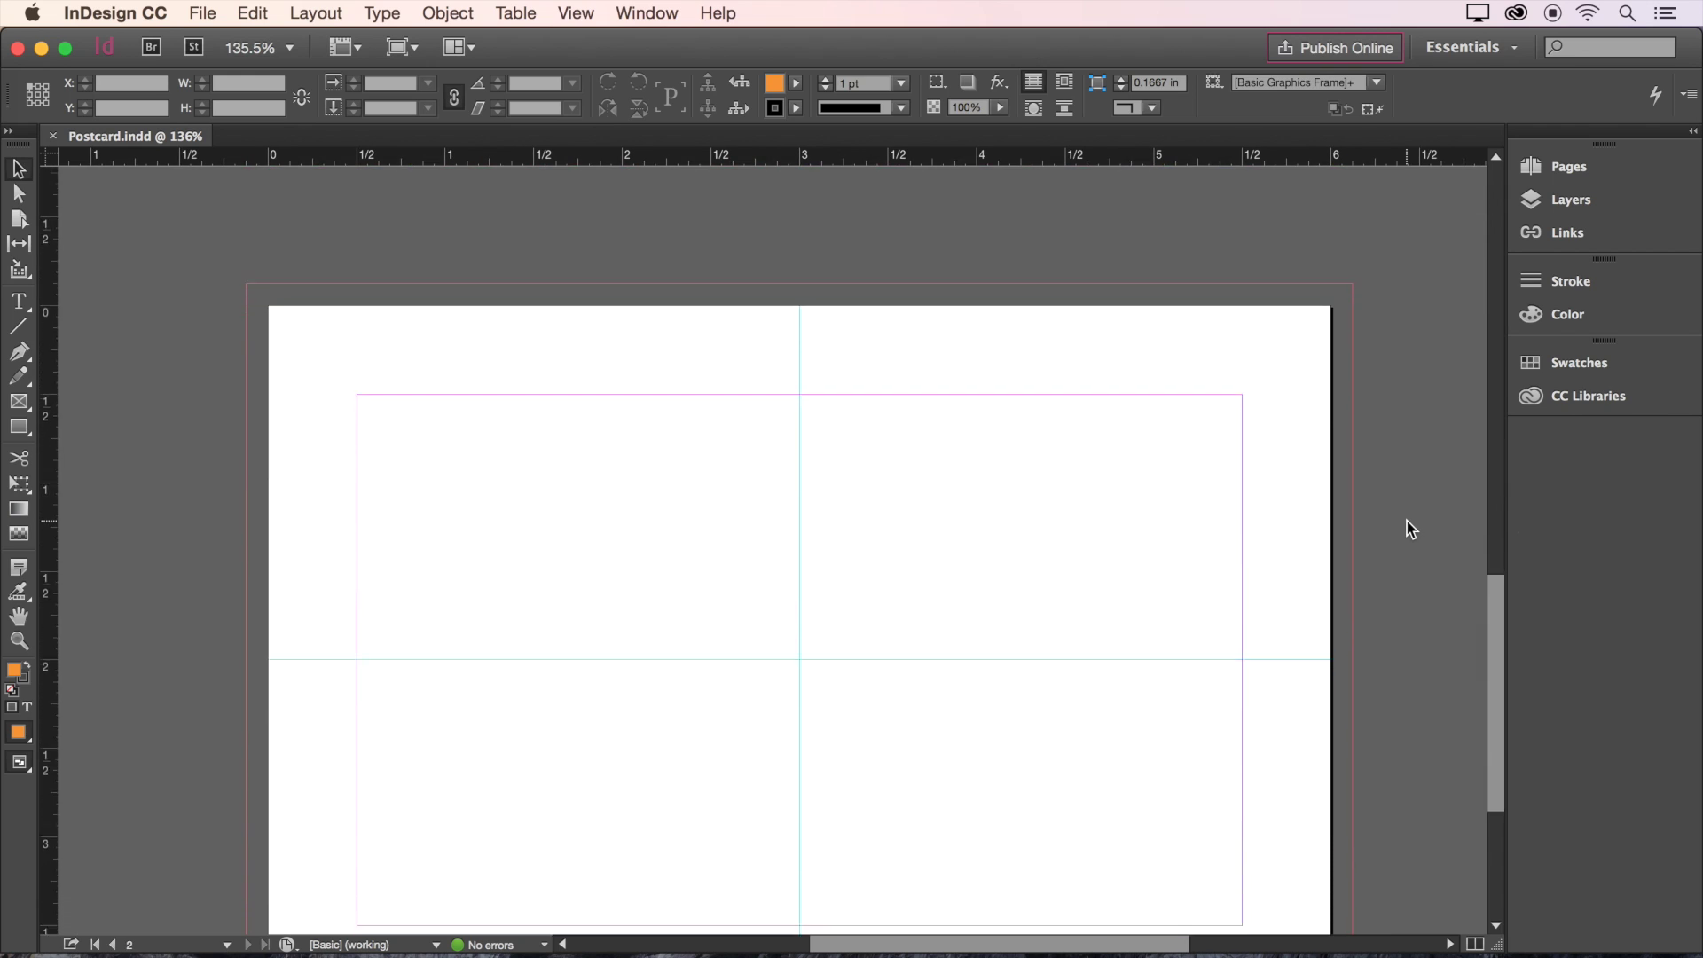
pyautogui.scroll(-2, 1407, 528)
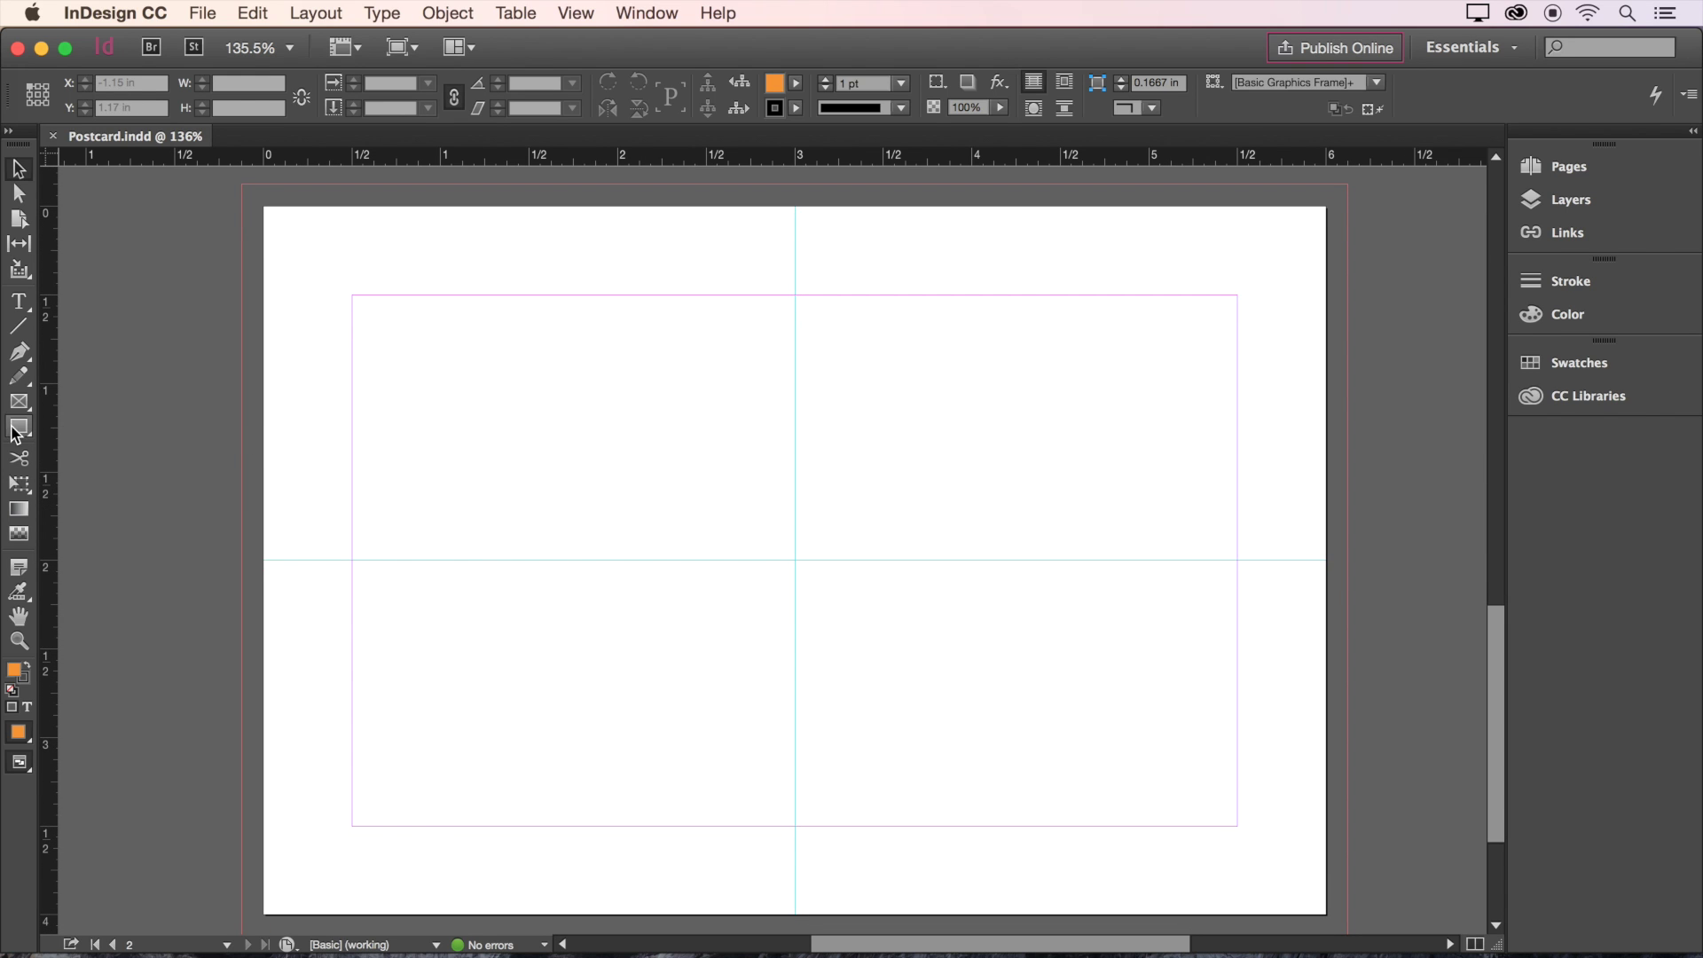
pyautogui.click(16, 324)
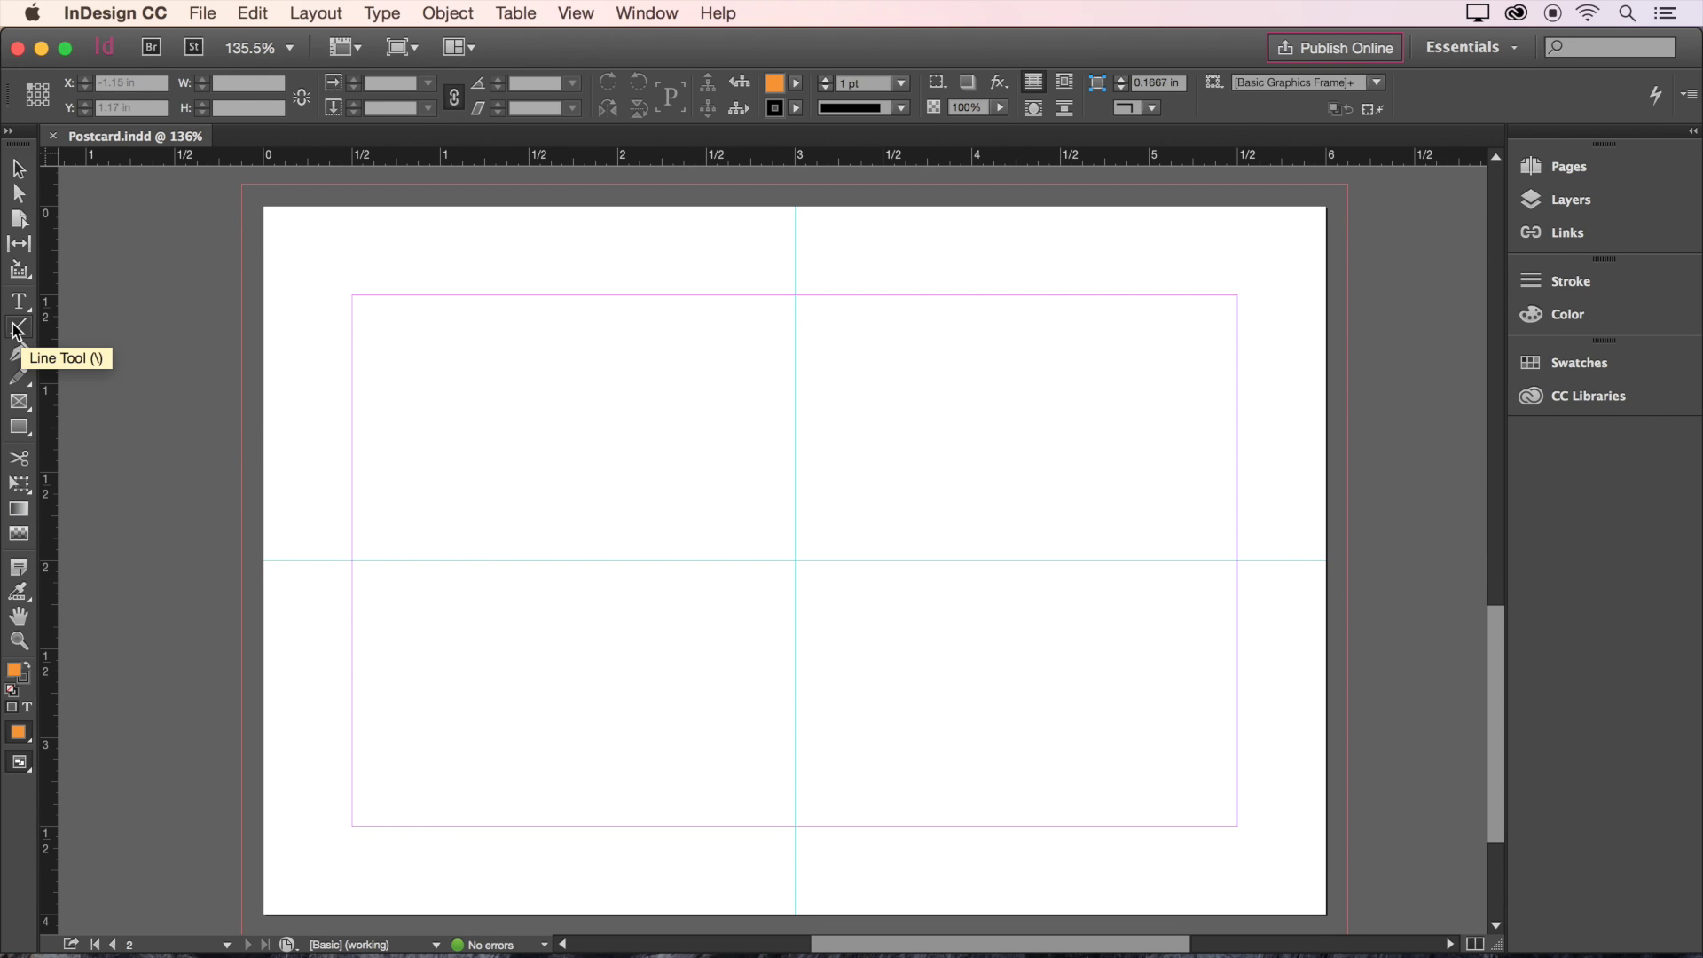
pyautogui.click(826, 79)
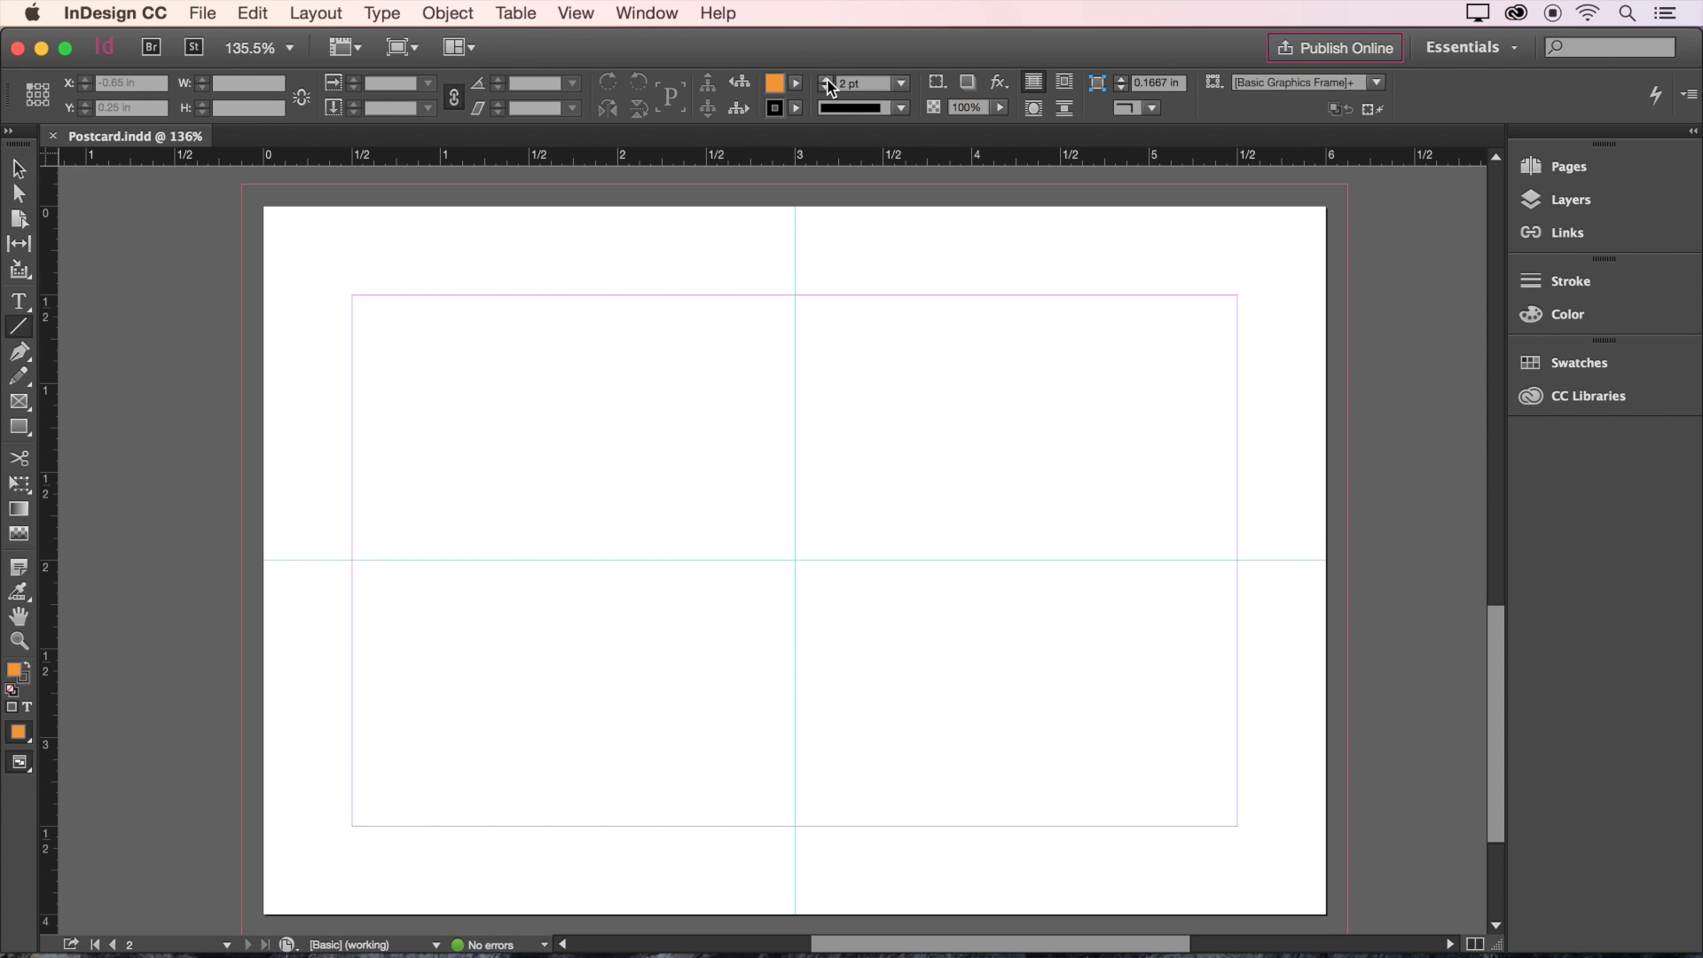
pyautogui.click(826, 88)
pyautogui.moveTo(860, 560); pyautogui.dragTo(1237, 560)
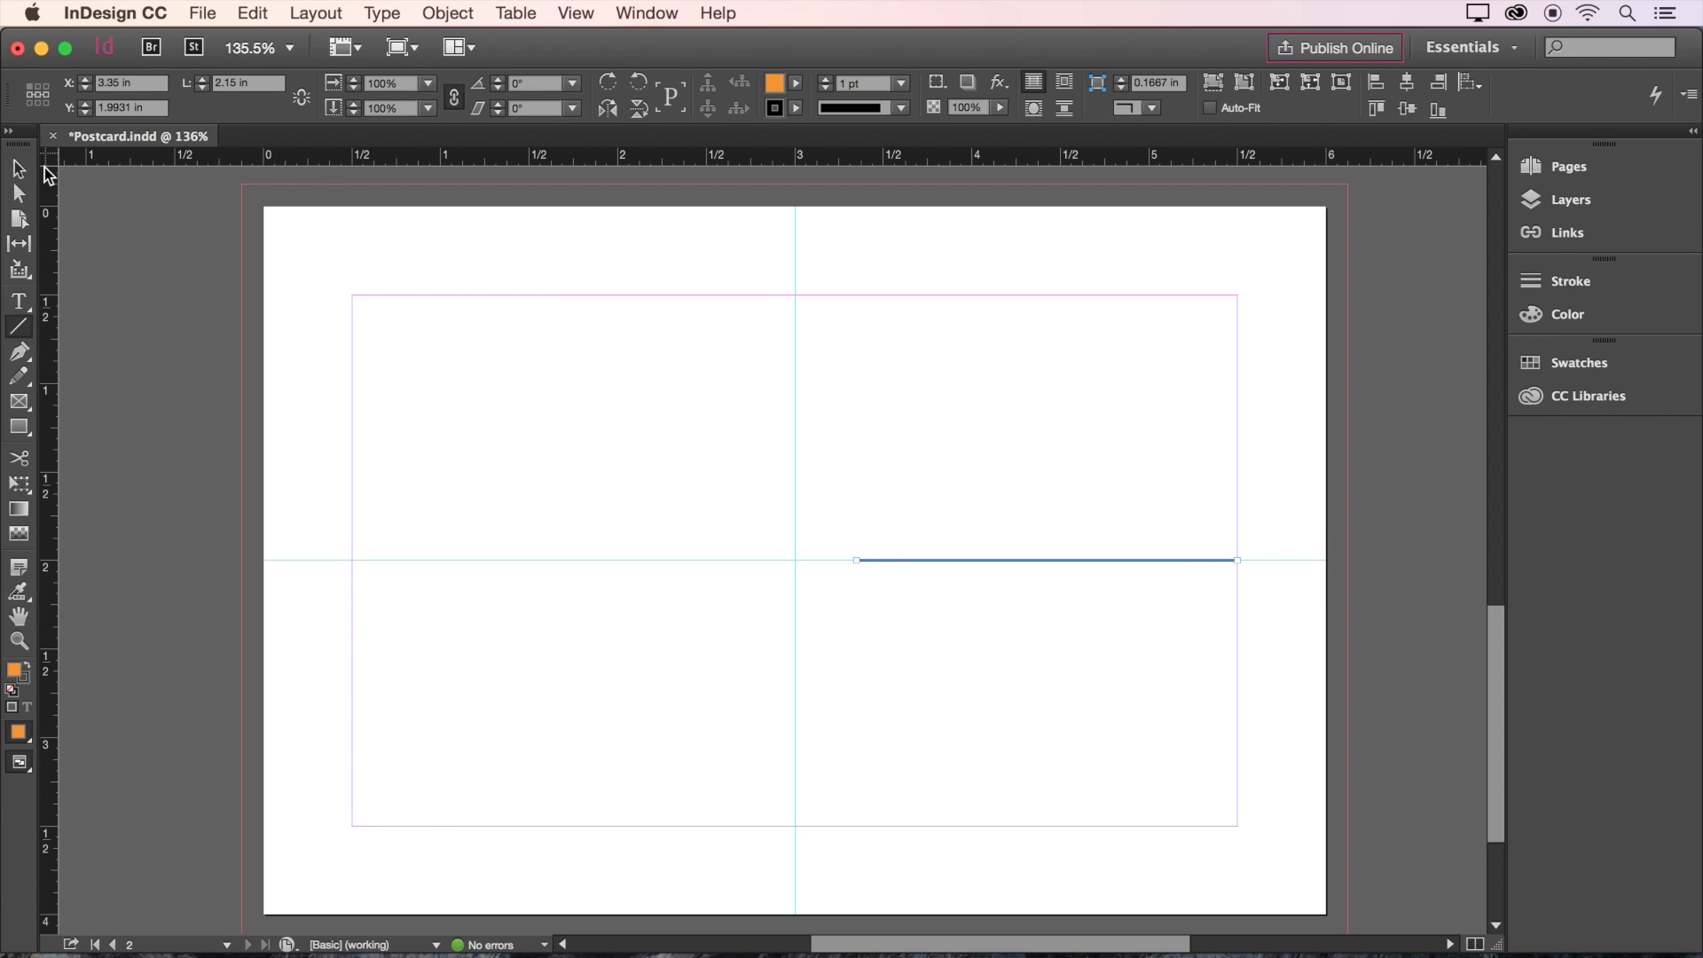
pyautogui.click(17, 170)
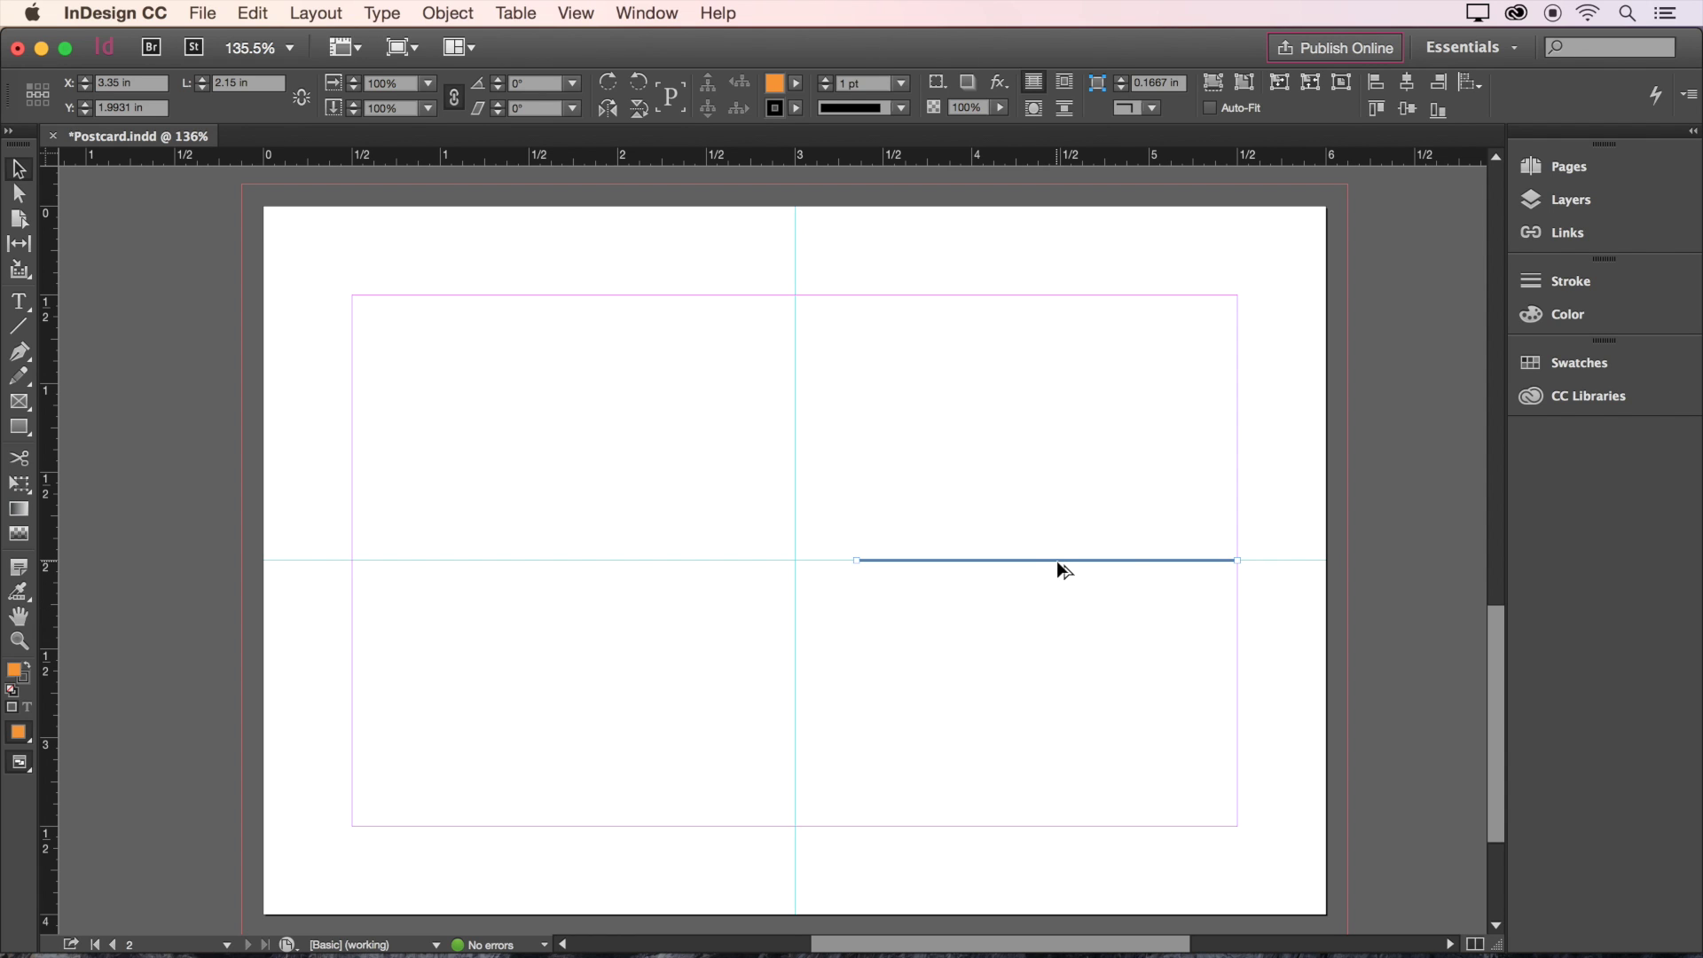
# Step: Copy the line downward into four evenly spaced 2.15 in address lines and select all four
pyautogui.moveTo(1059, 564); pyautogui.dragTo(1061, 623)
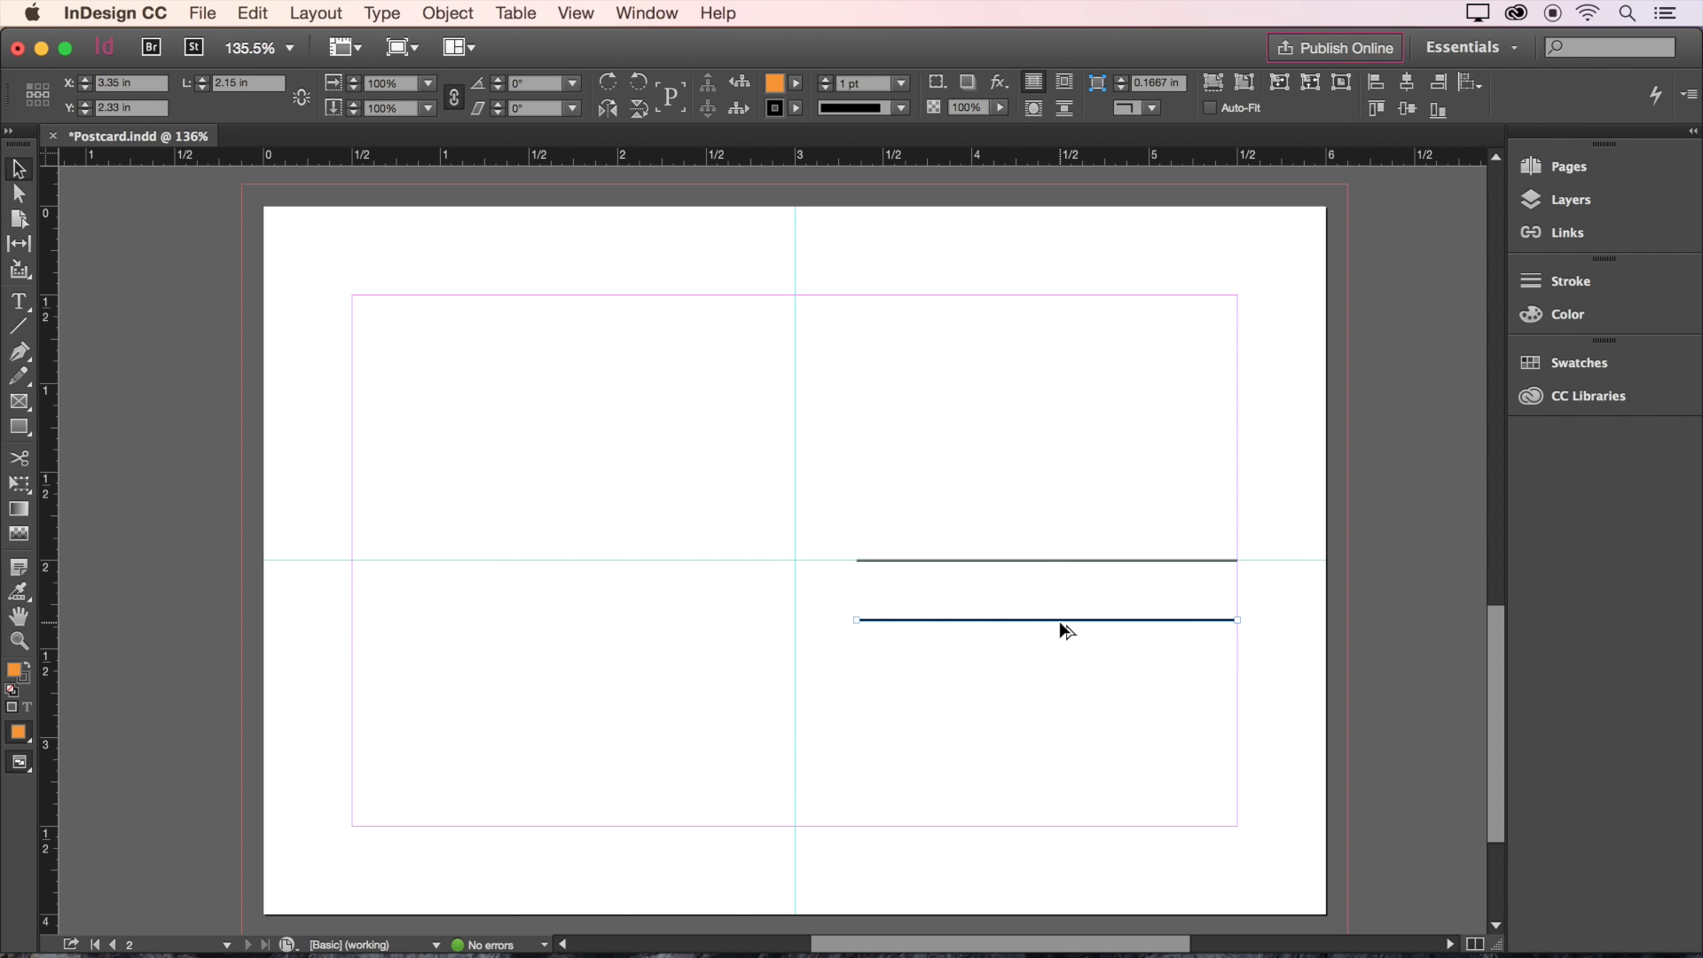
pyautogui.moveTo(1060, 623); pyautogui.dragTo(1064, 733)
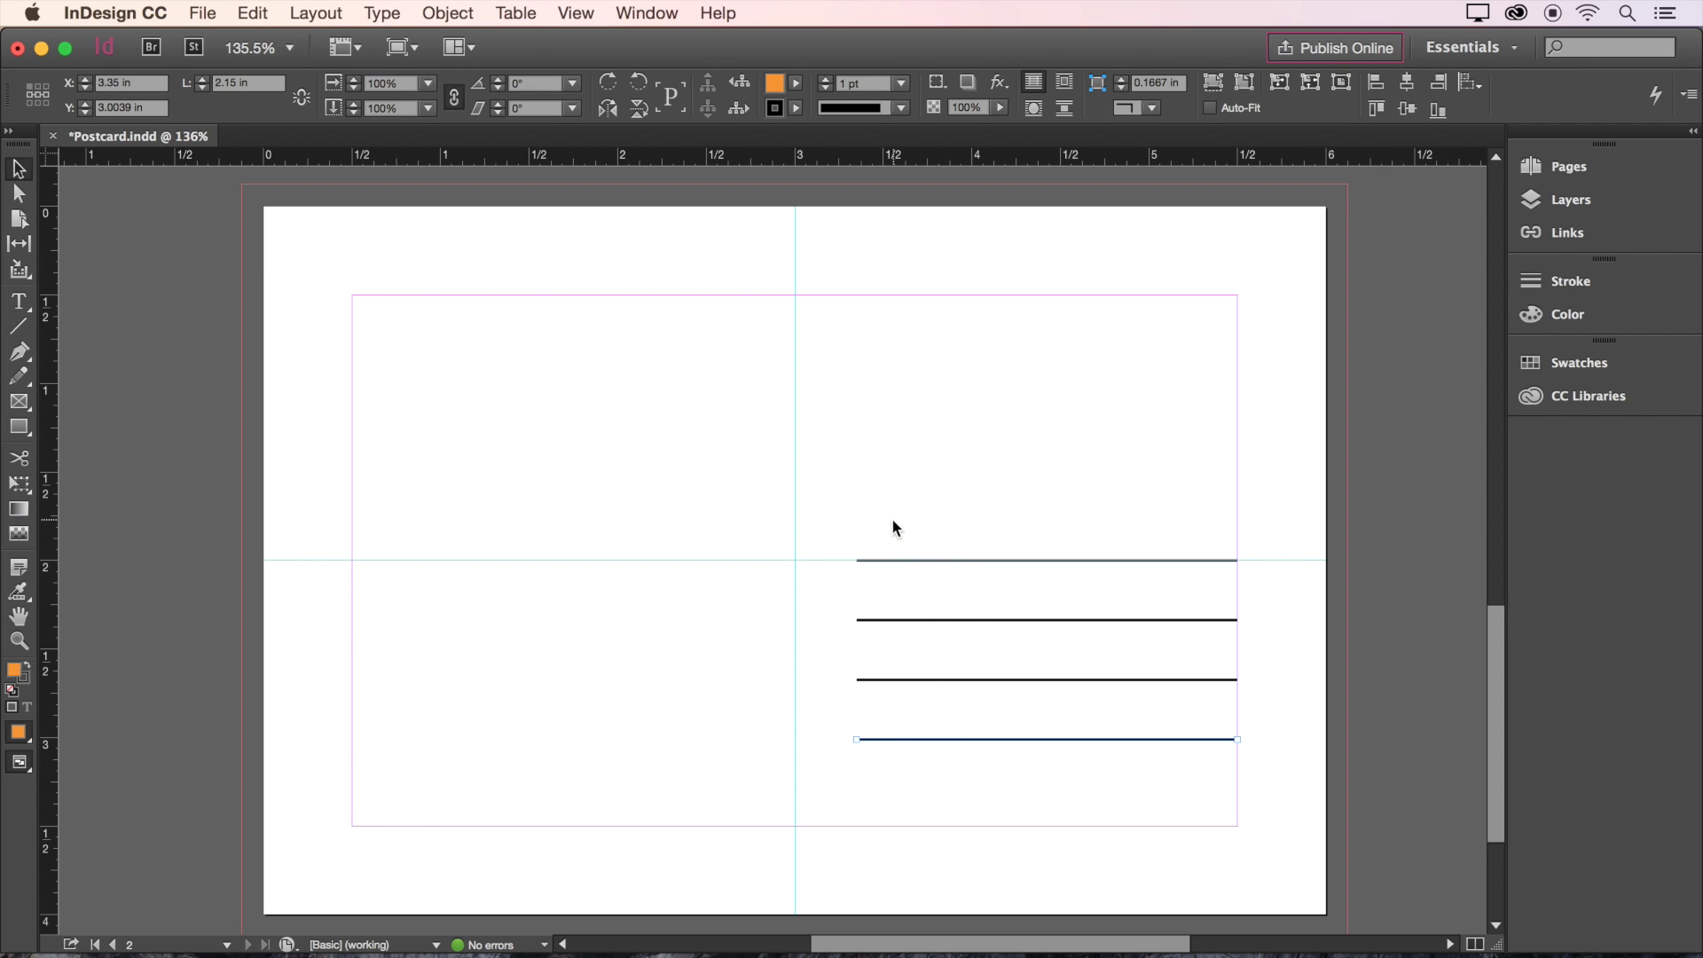
pyautogui.moveTo(892, 519); pyautogui.dragTo(1049, 768)
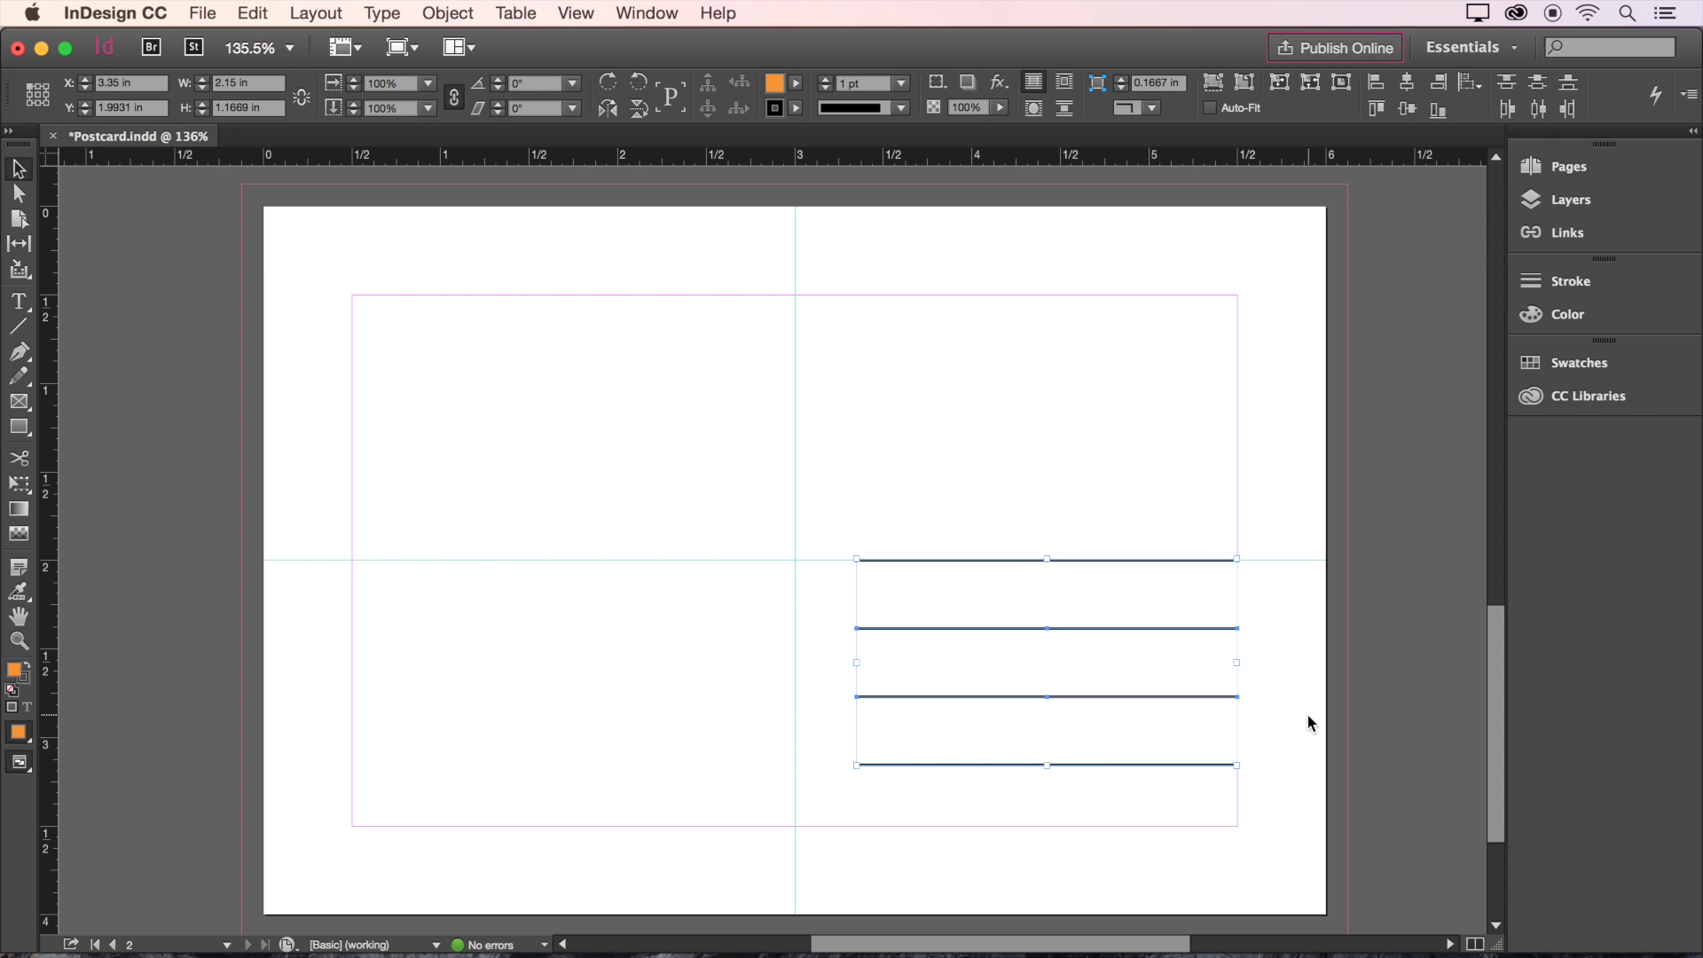
# Step: Copy the bottom line, rotate it vertical and stretch it between the top and bottom margins as a 3 in divider
pyautogui.click(1386, 725)
pyautogui.click(1142, 764)
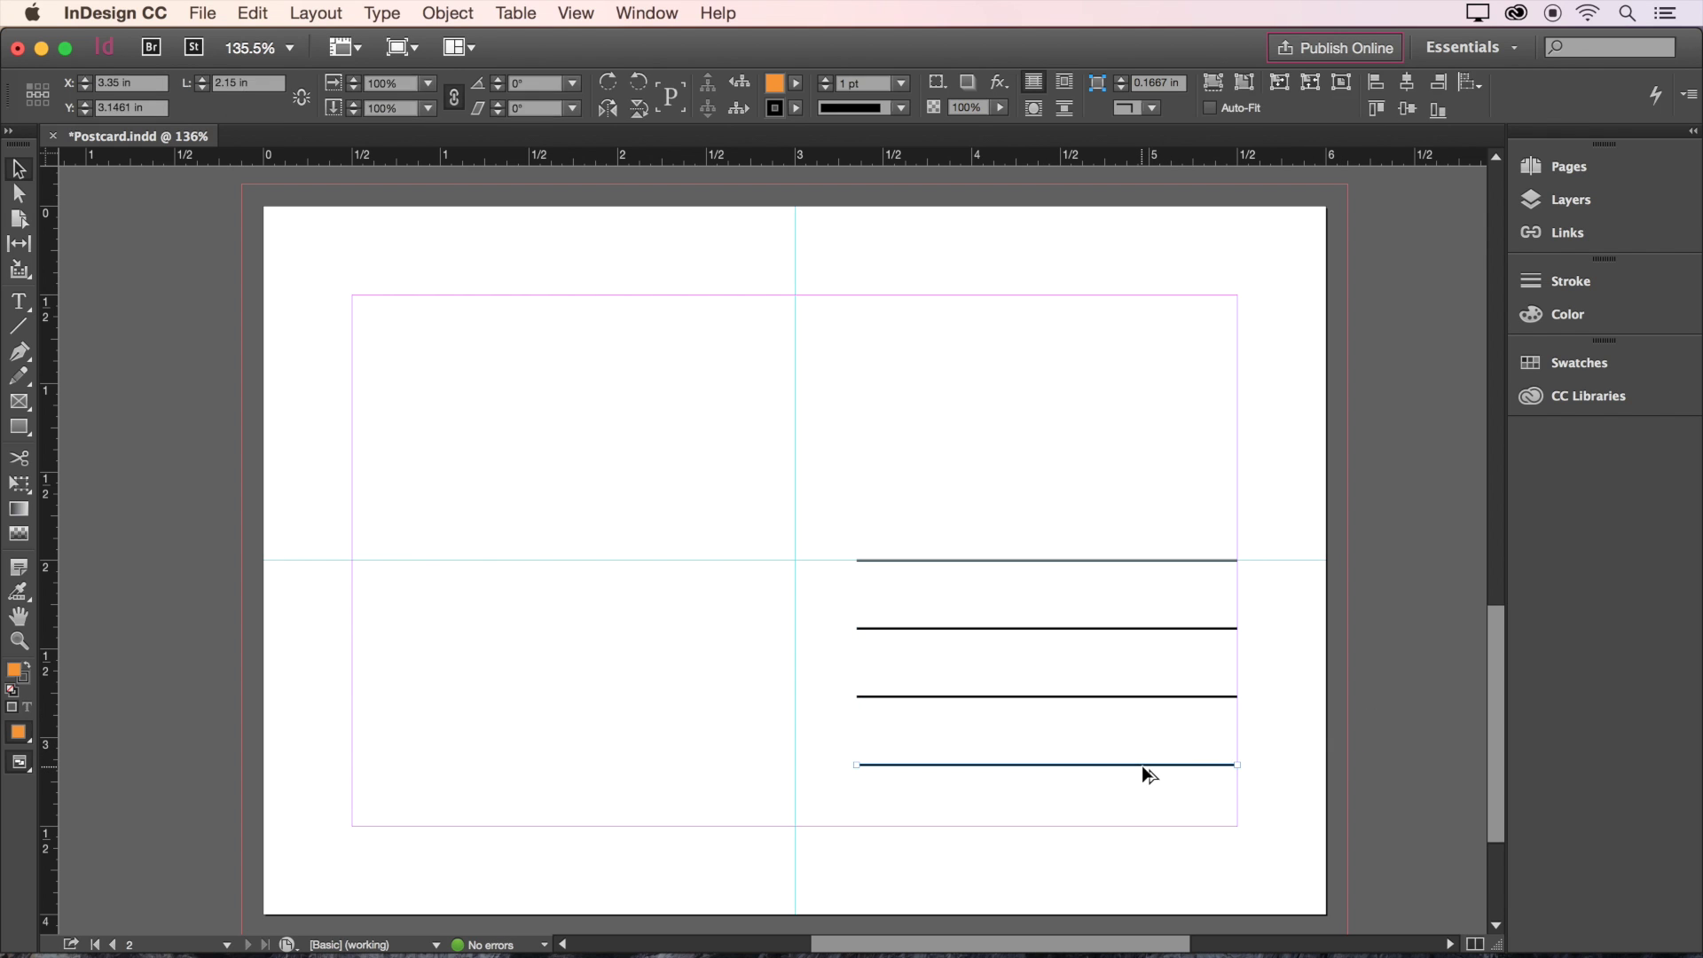
pyautogui.moveTo(1141, 765); pyautogui.dragTo(891, 743)
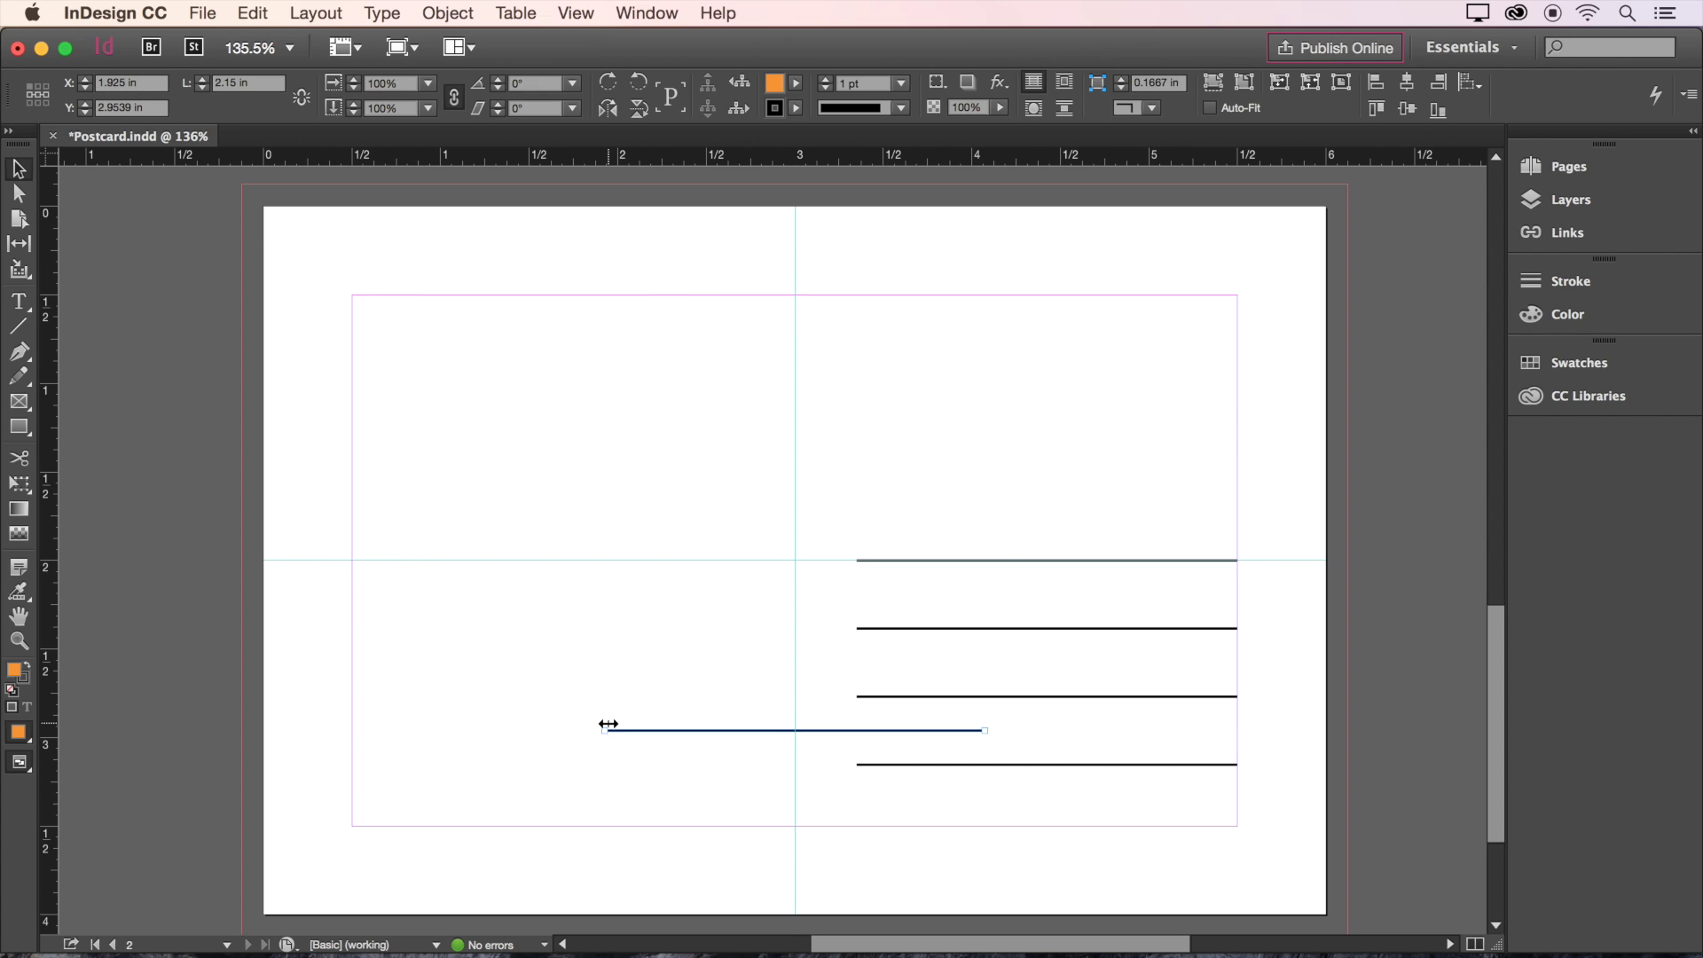
pyautogui.moveTo(597, 719); pyautogui.dragTo(865, 403)
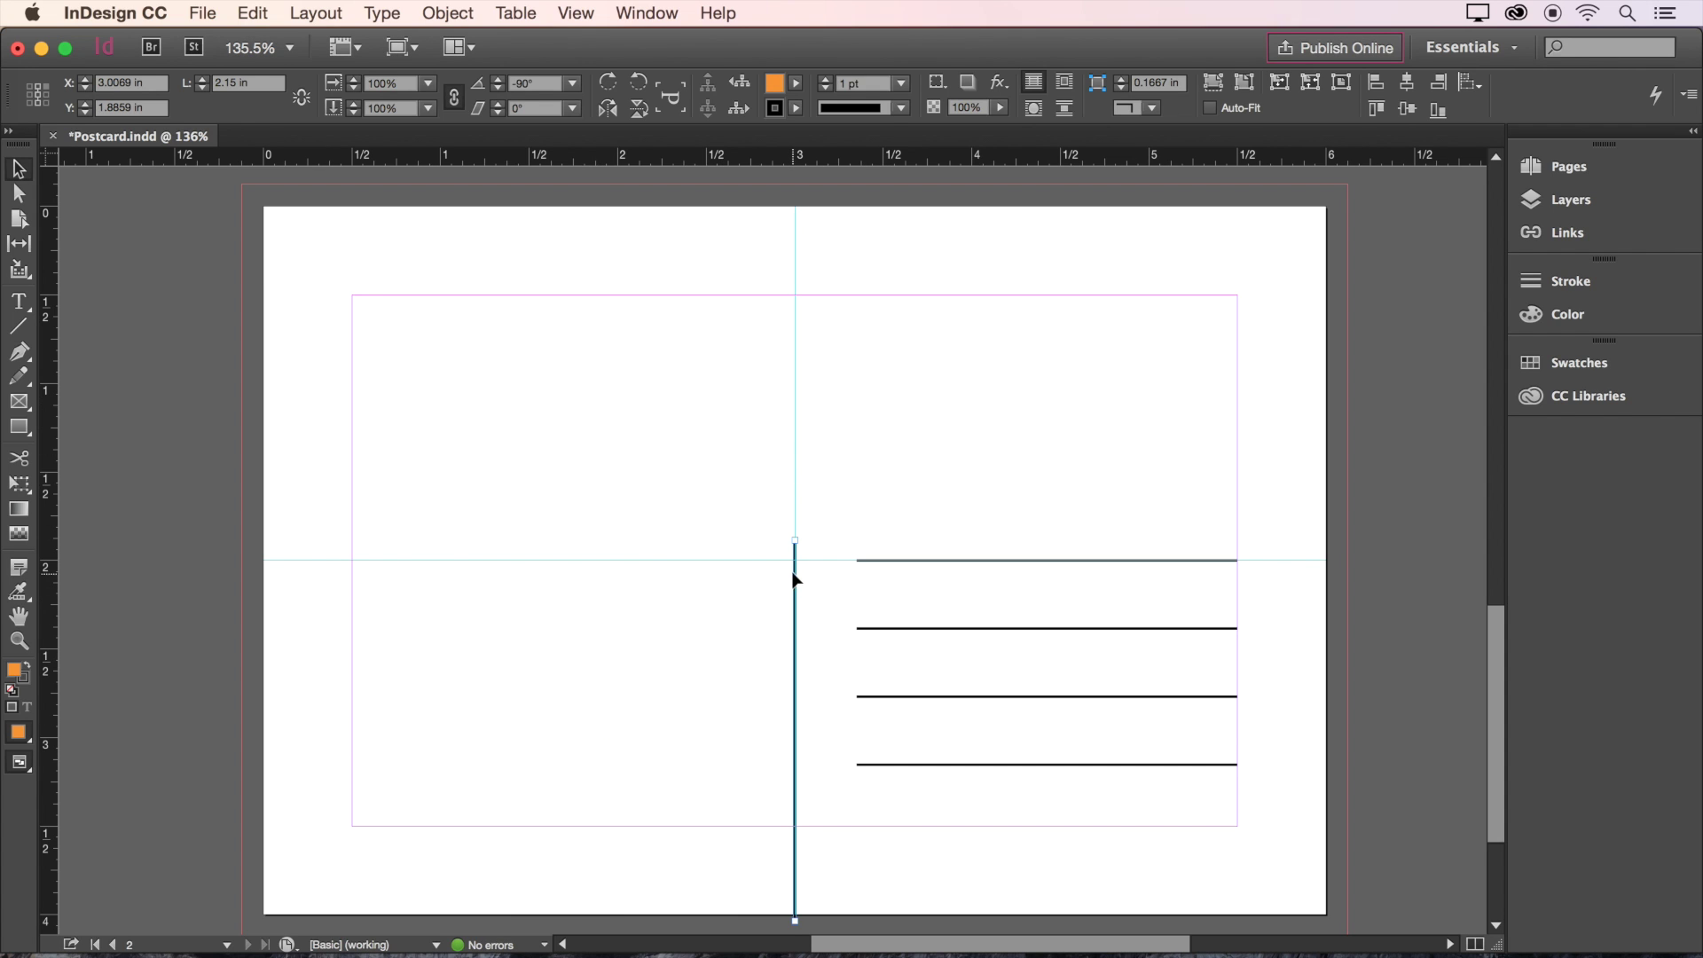
pyautogui.moveTo(794, 538); pyautogui.dragTo(795, 295)
pyautogui.moveTo(795, 920); pyautogui.dragTo(795, 826)
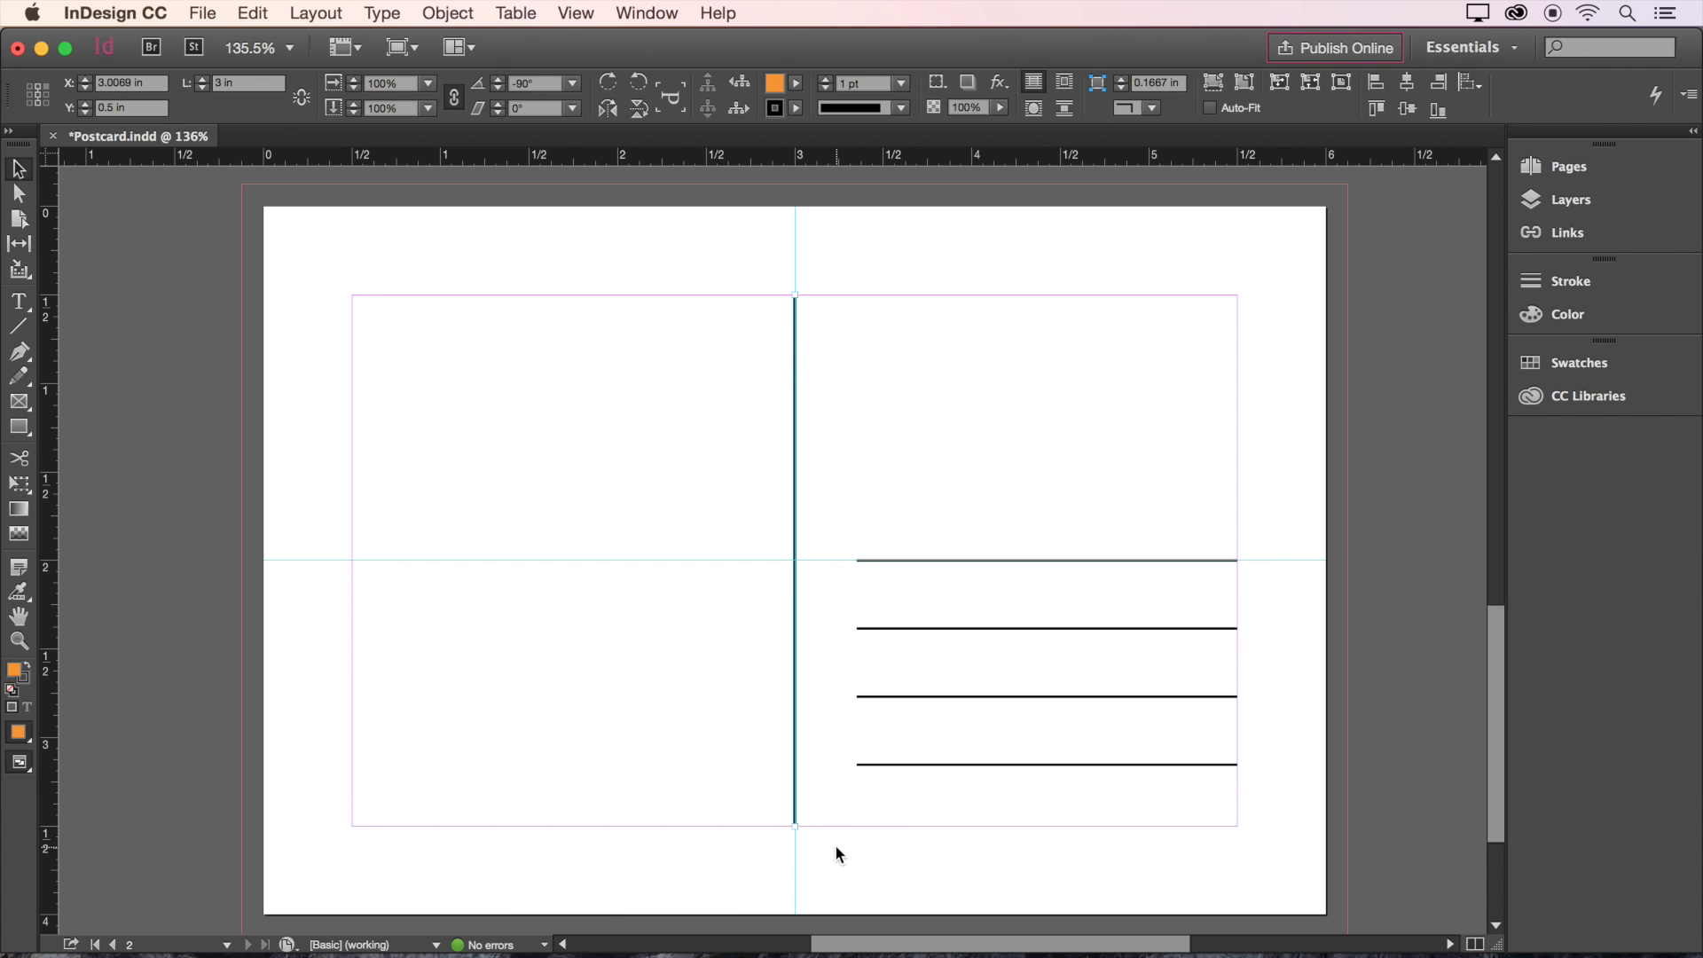
pyautogui.click(18, 302)
# Step: Draw a text frame on the left half and place the Text file's invitation text into it
pyautogui.moveTo(354, 296); pyautogui.dragTo(767, 715)
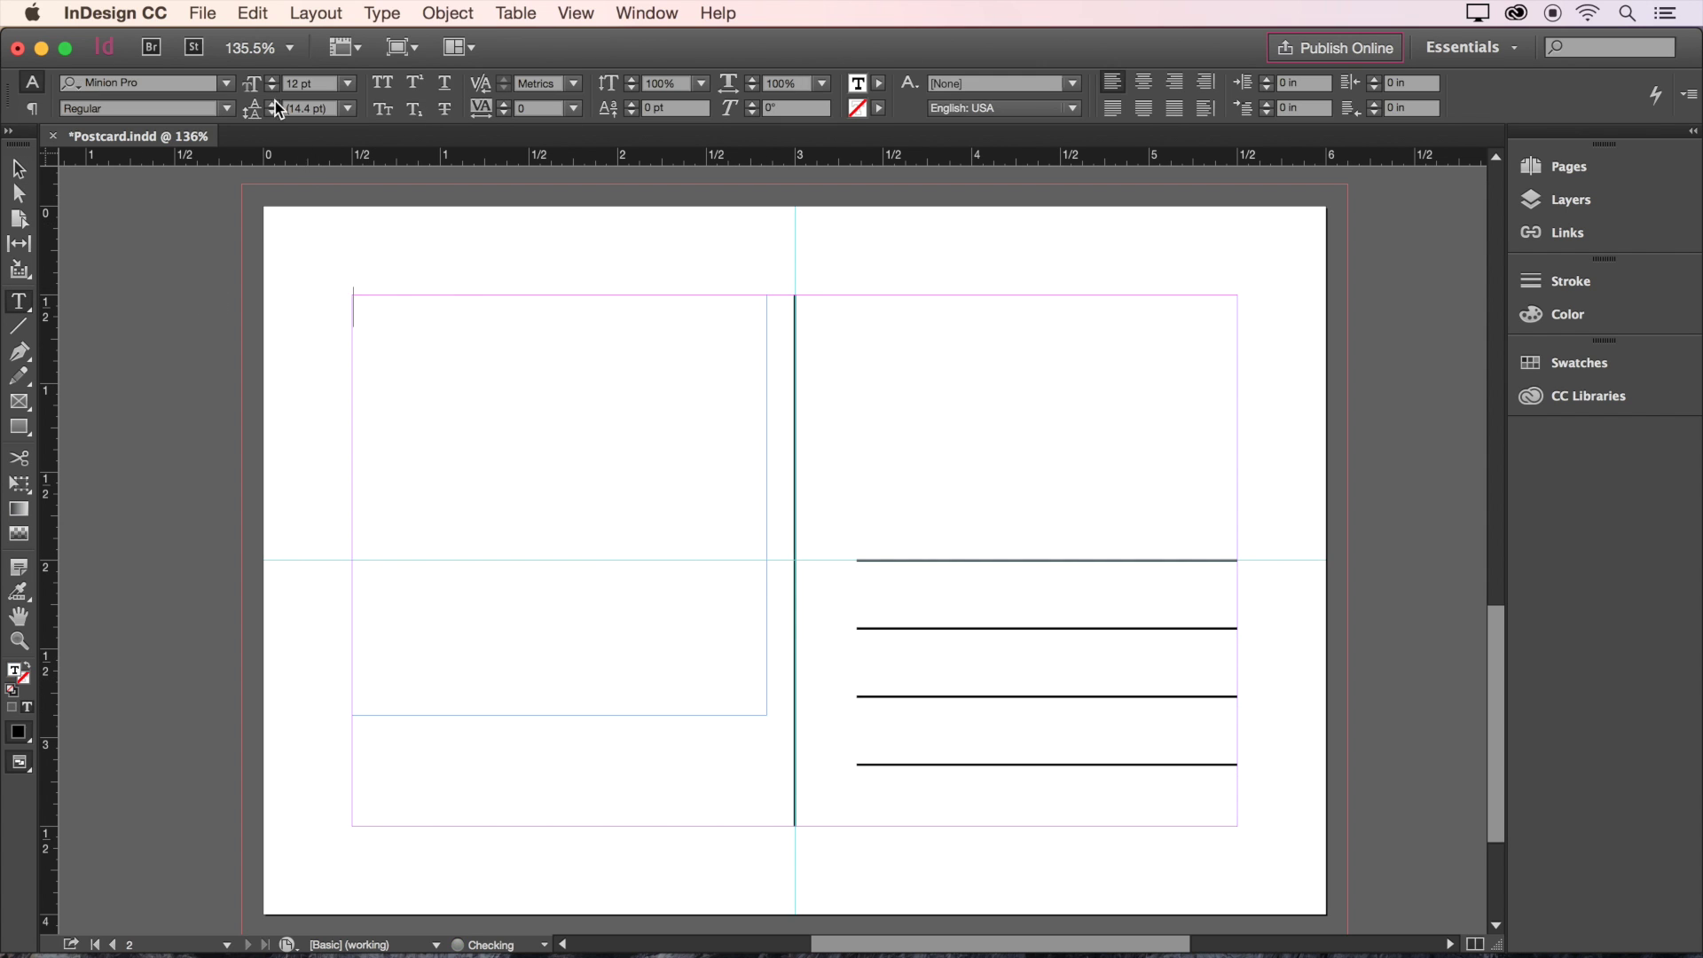
pyautogui.click(202, 12)
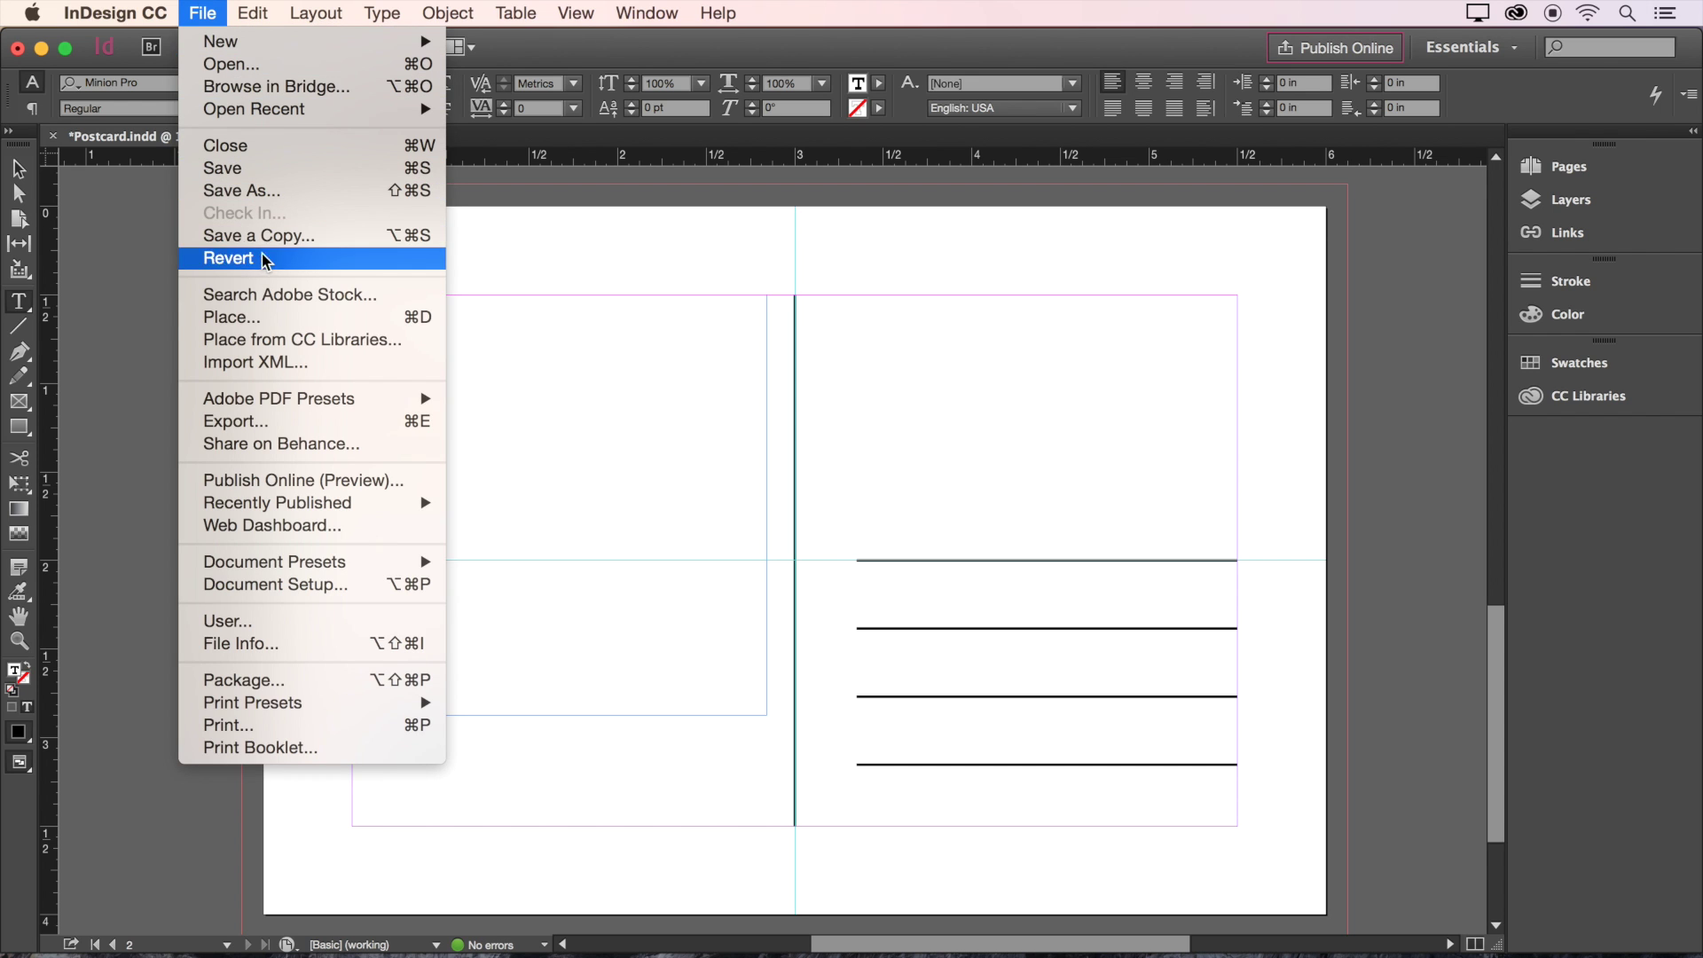
pyautogui.click(266, 320)
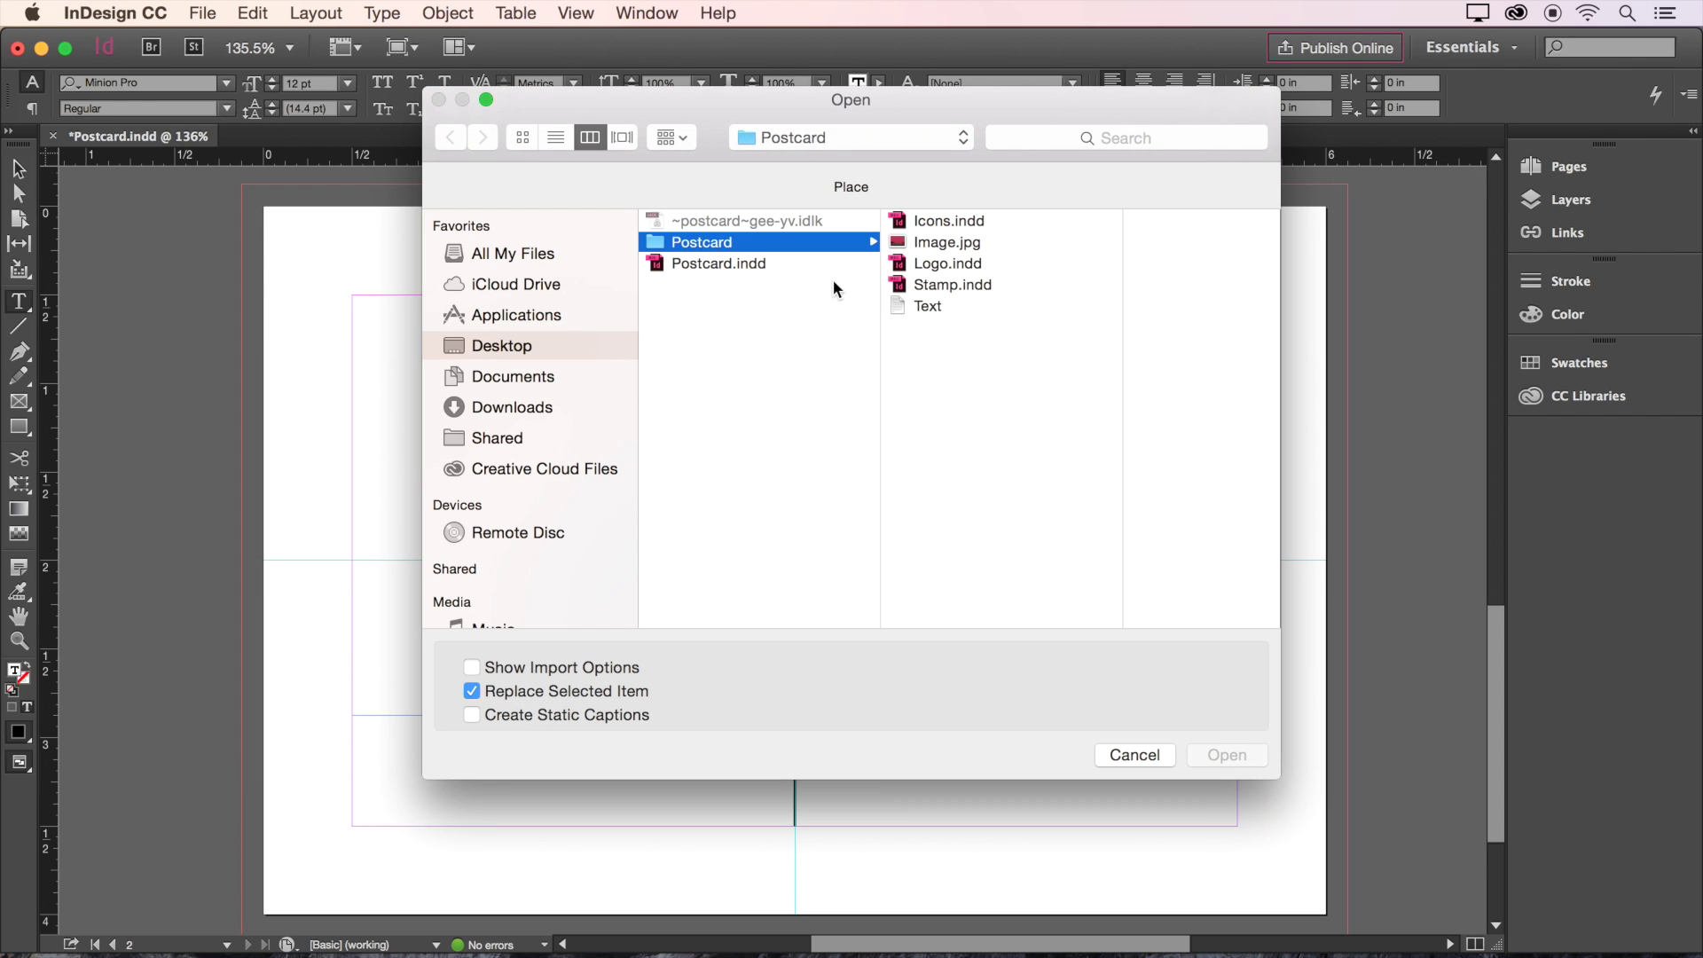
pyautogui.click(929, 306)
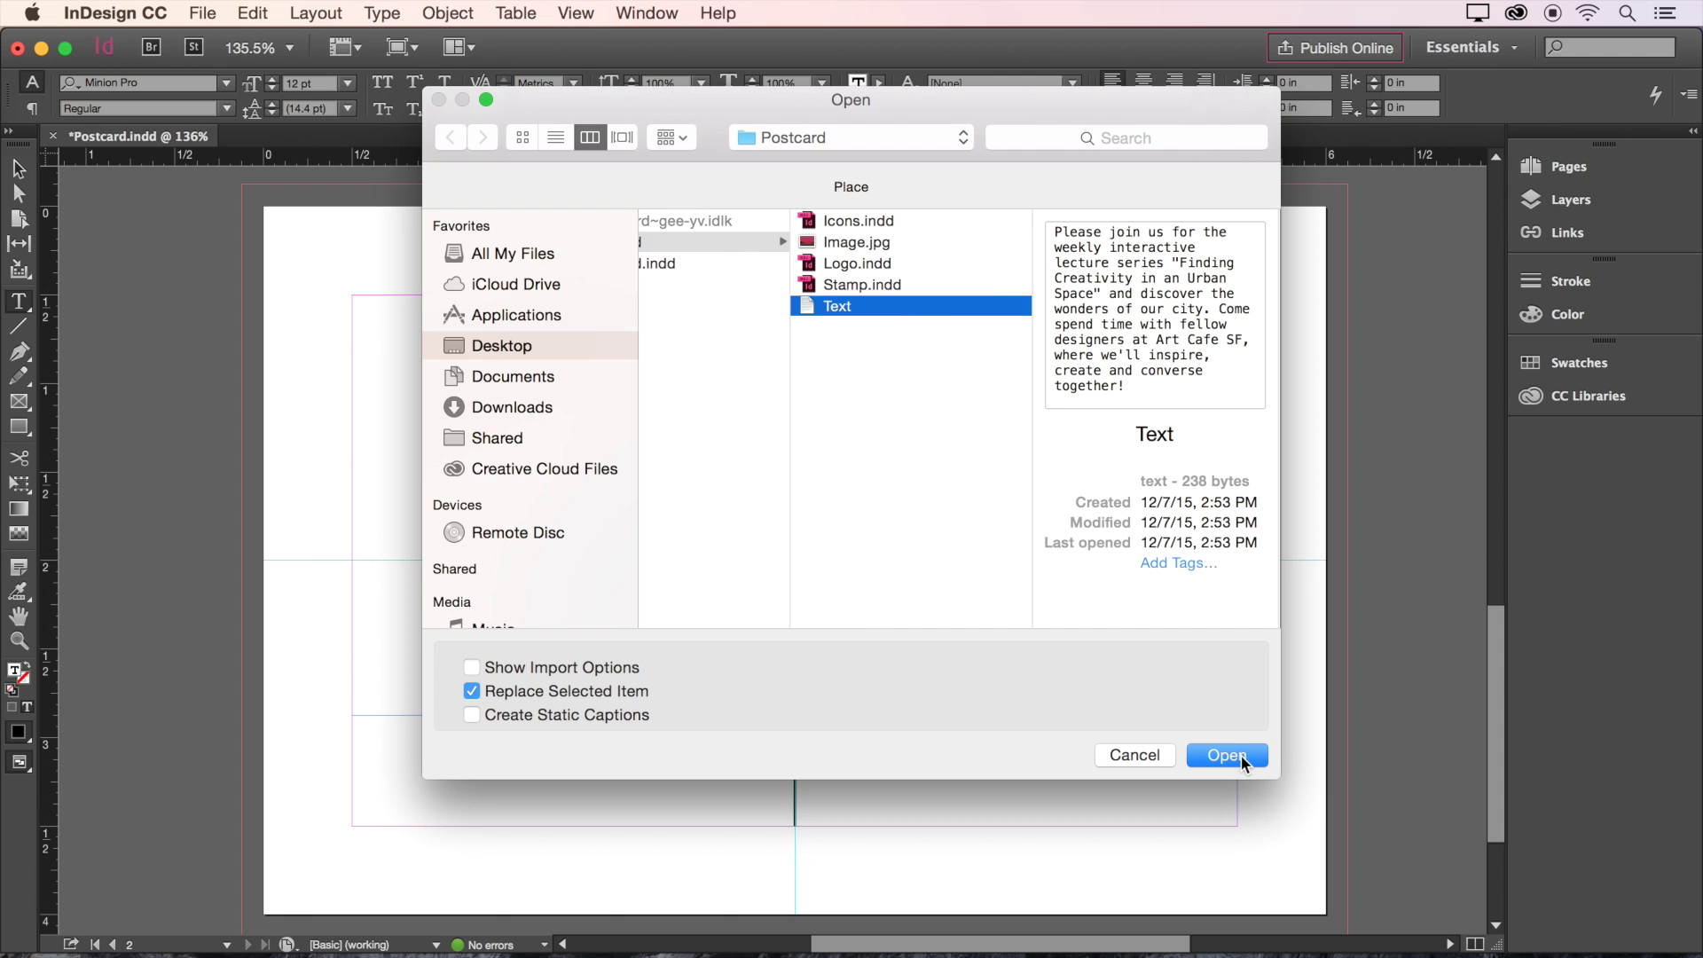
pyautogui.click(1238, 755)
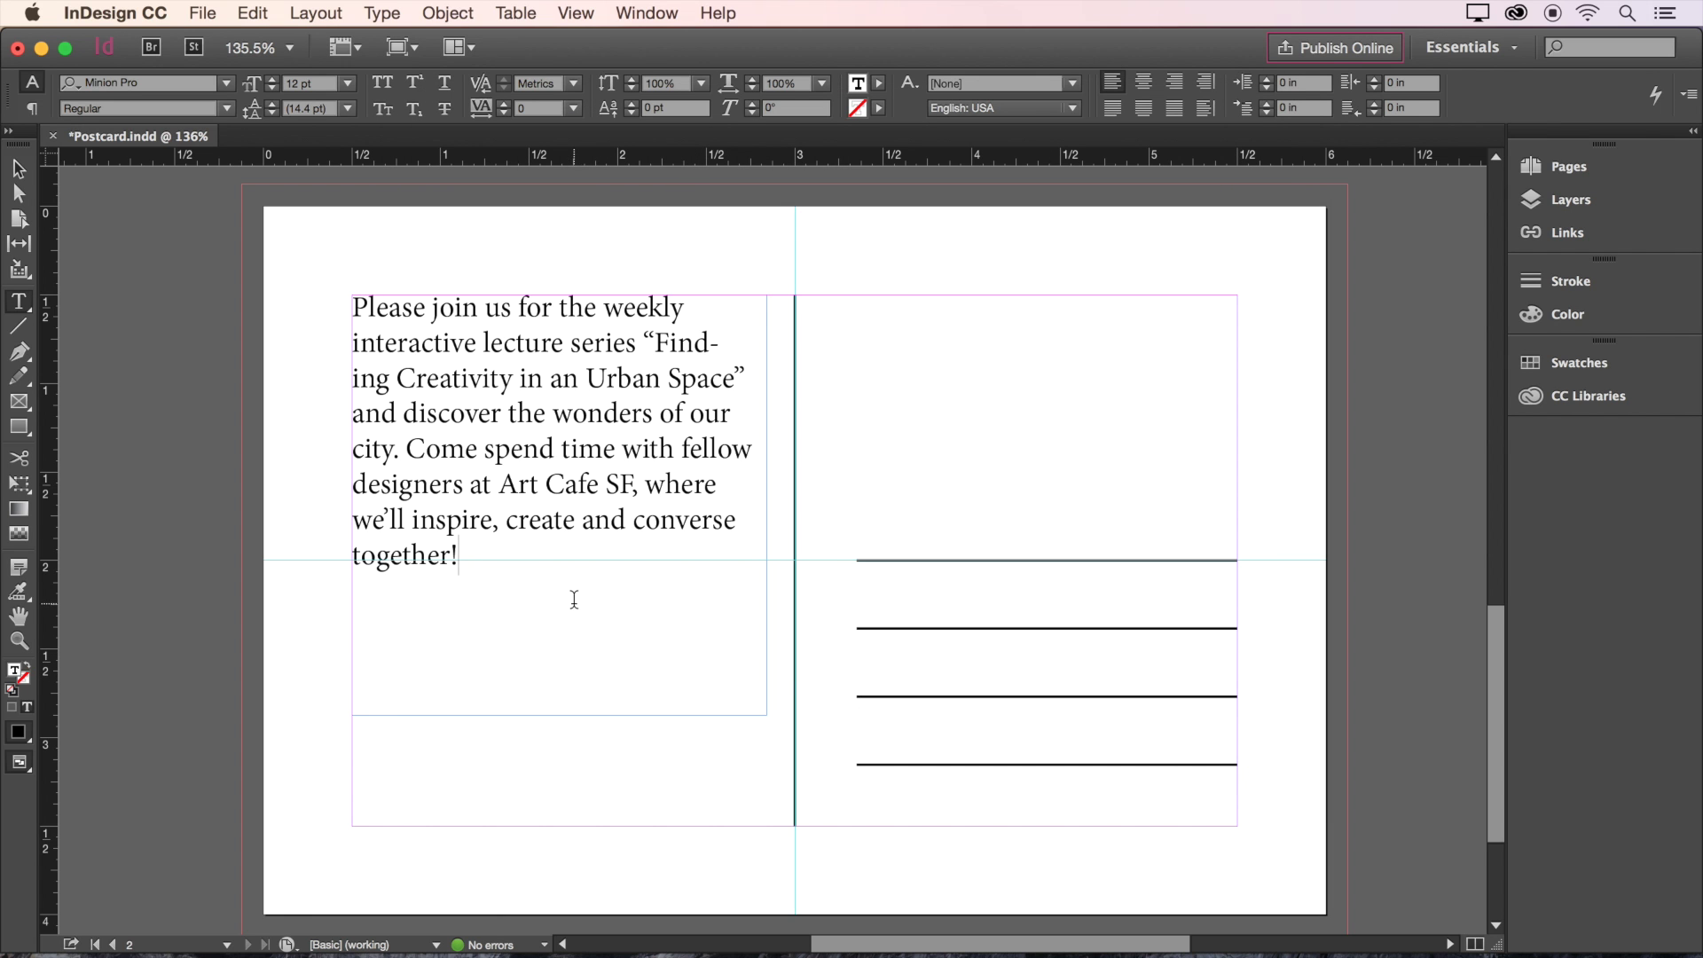
# Step: Set all the invitation text to PT Sans Bold, 10 pt, with 15 pt leading
pyautogui.press('super+a')
pyautogui.click(176, 83)
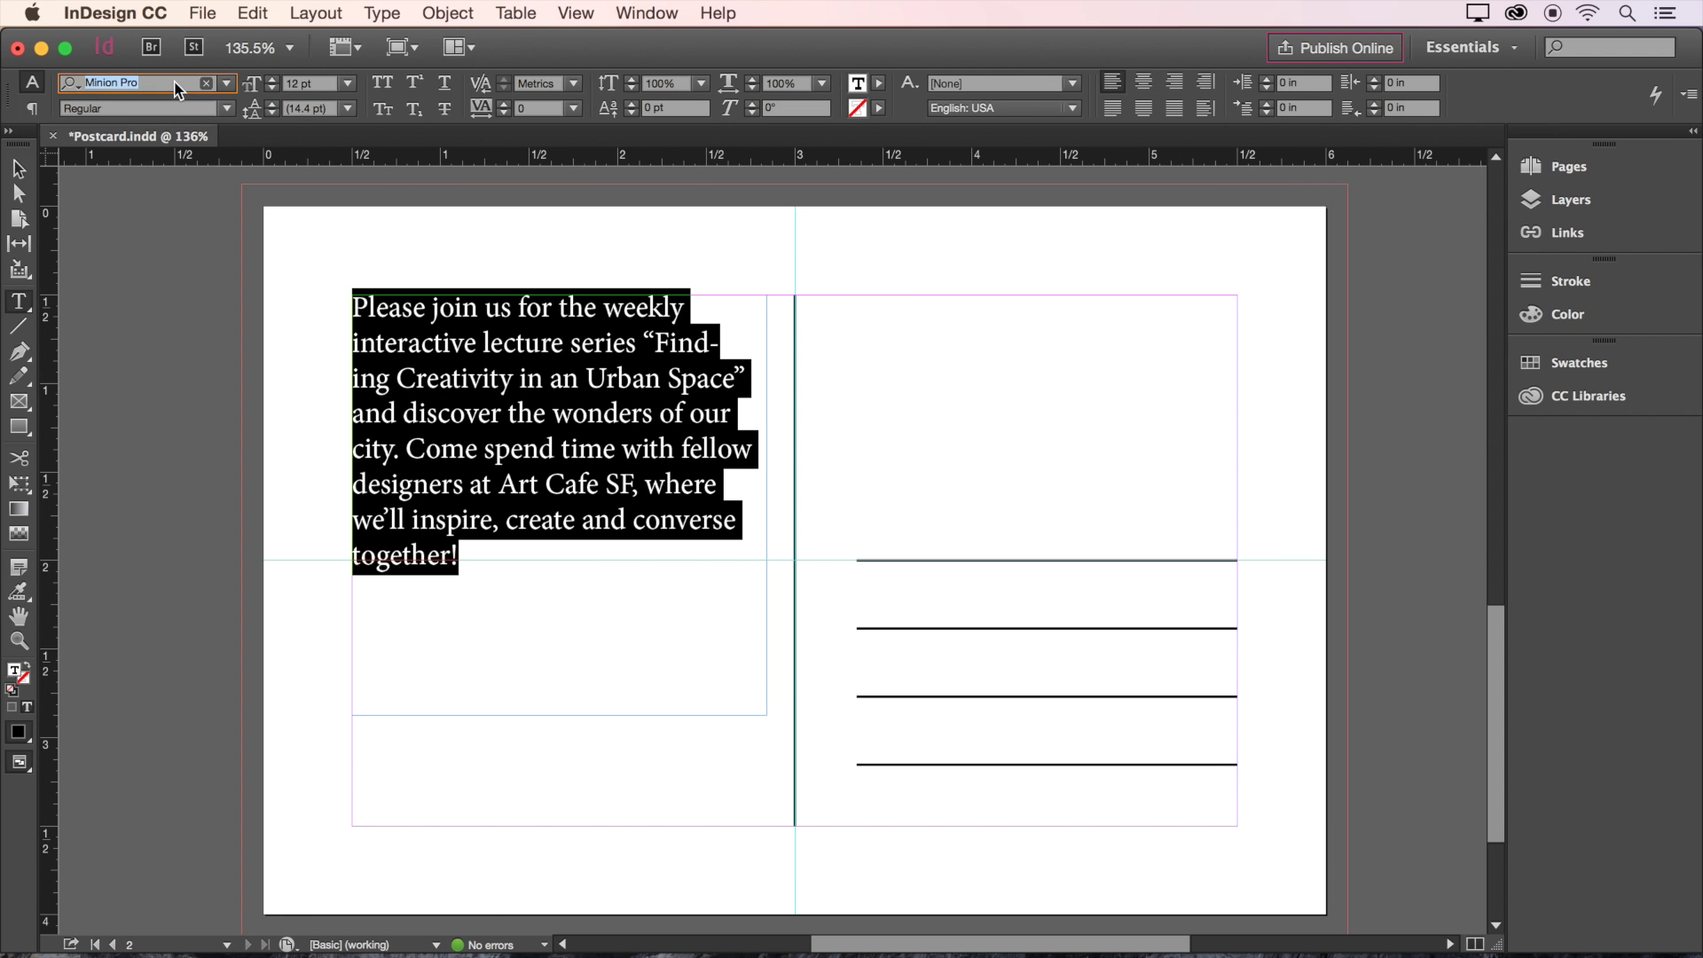
pyautogui.write('pt san')
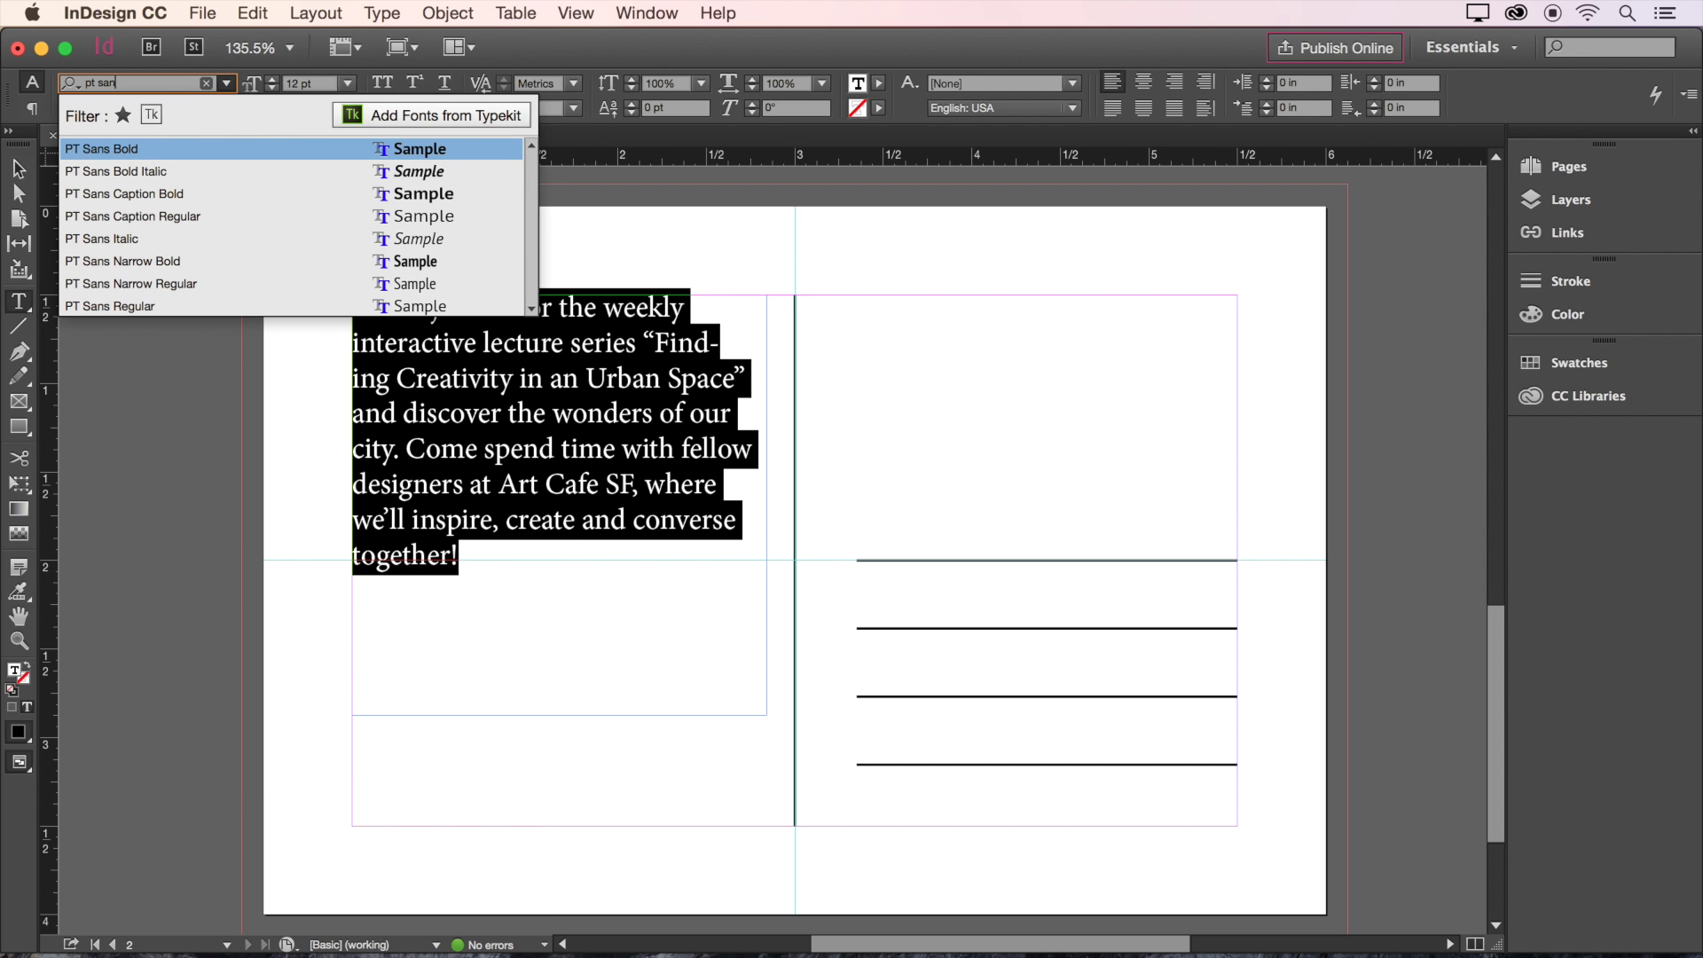
pyautogui.click(141, 148)
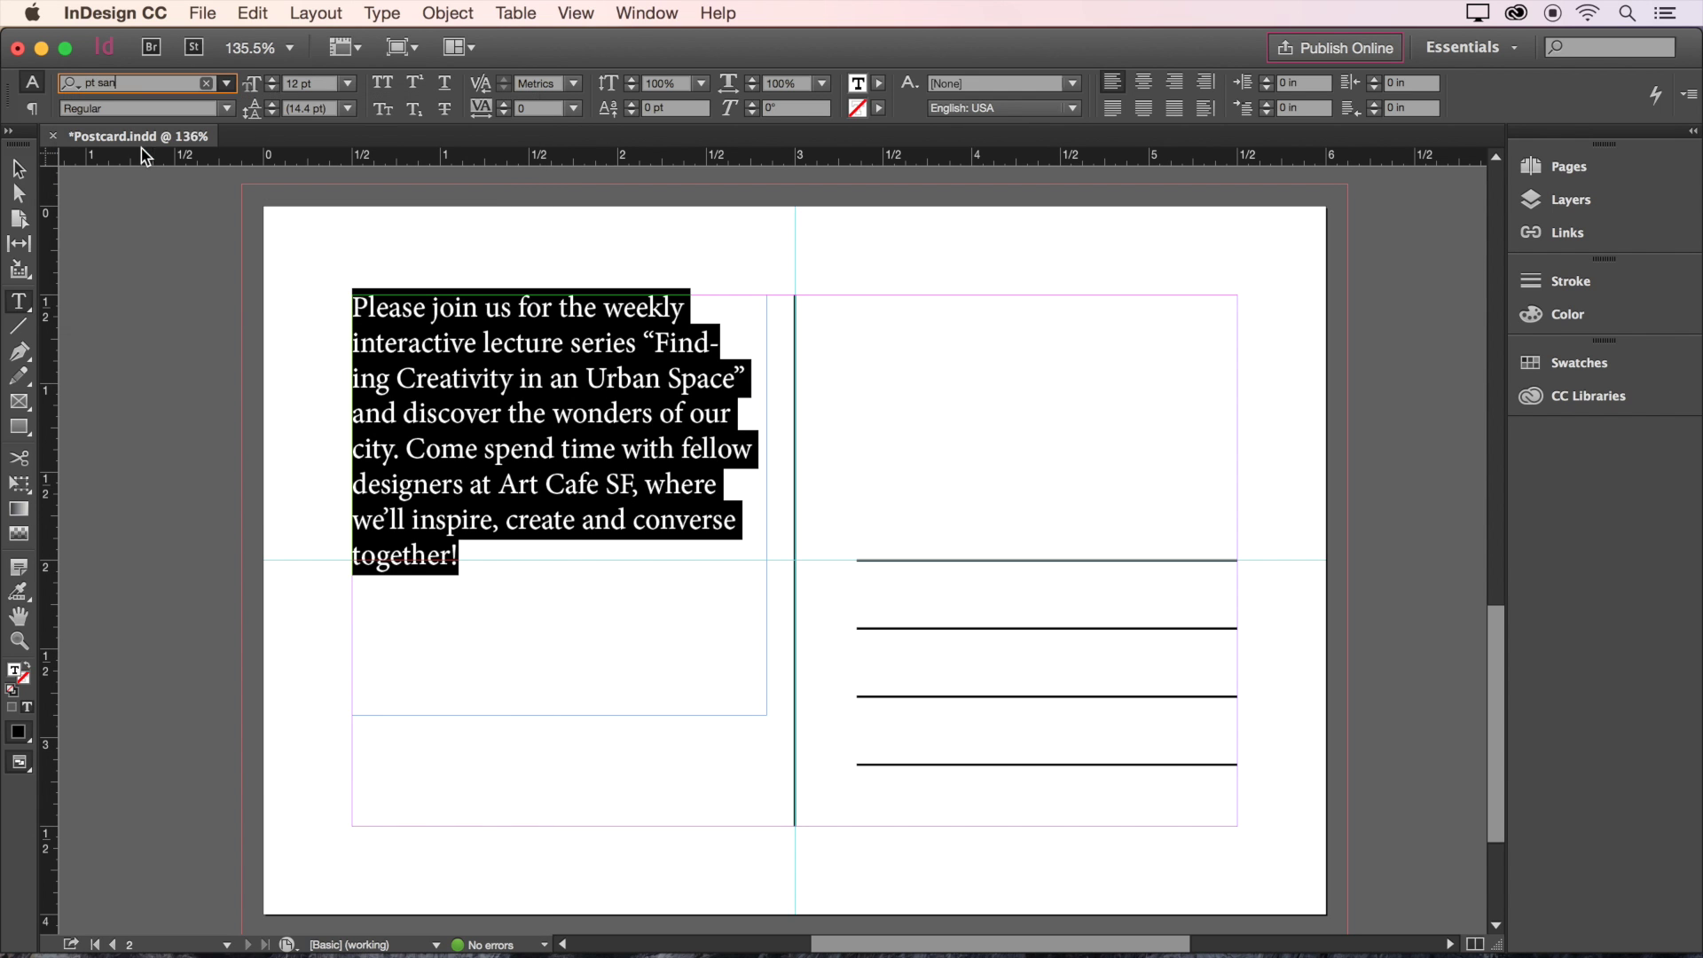
pyautogui.click(271, 89)
pyautogui.click(272, 88)
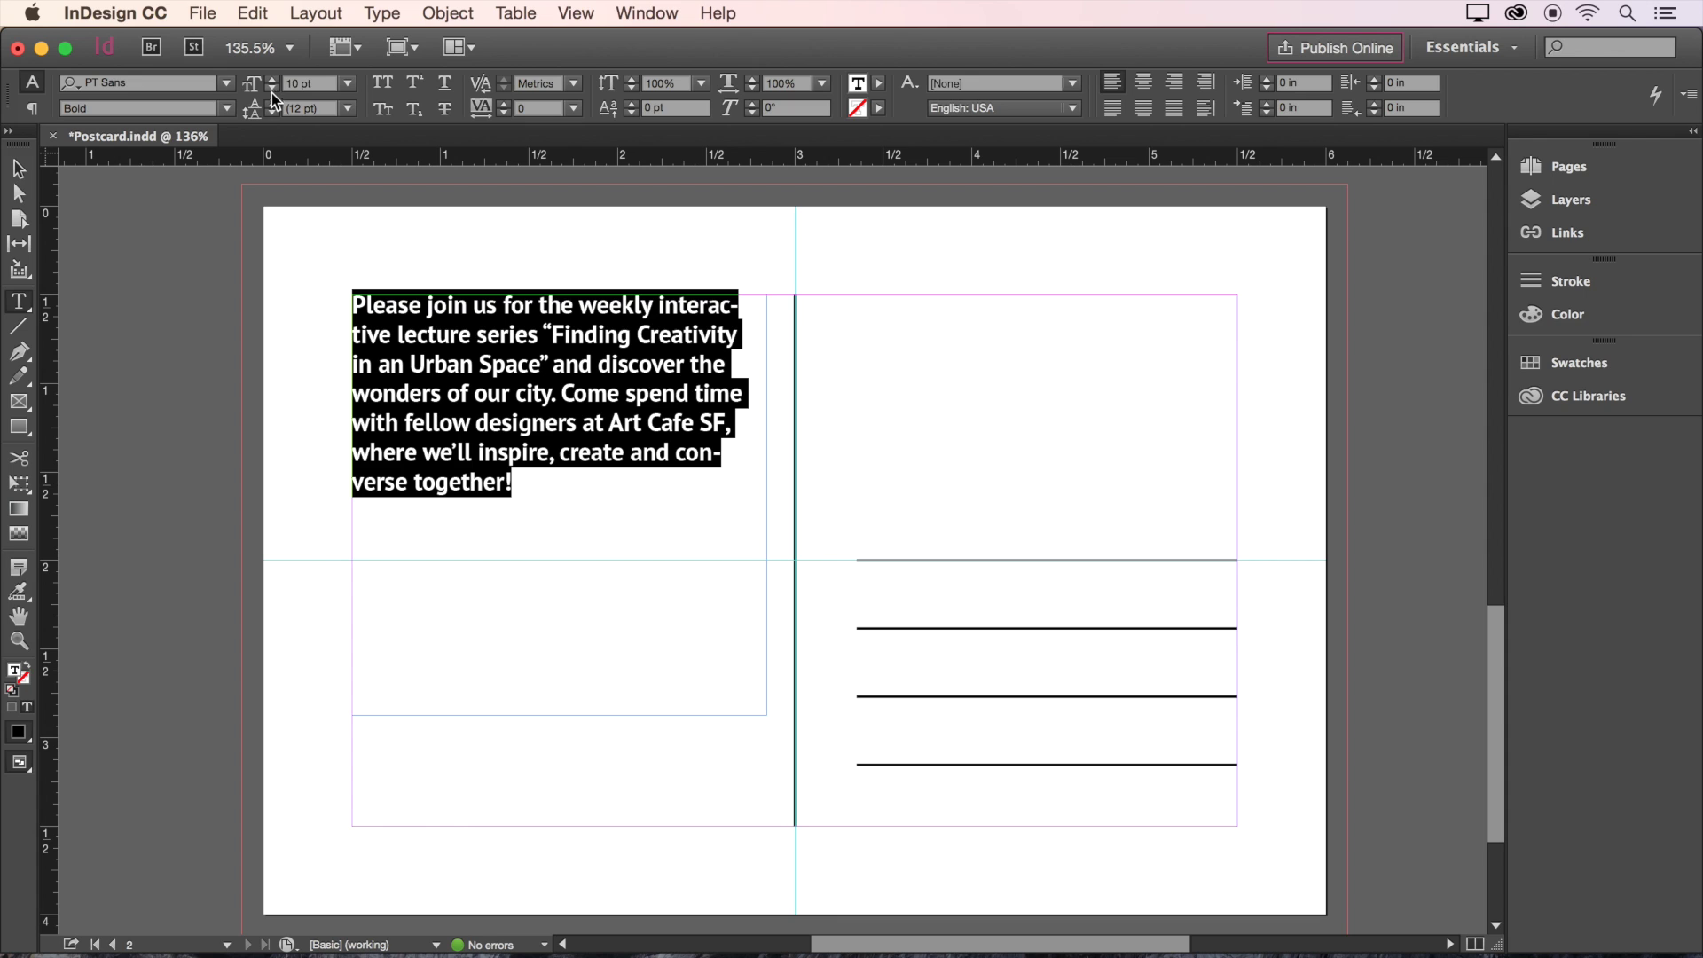
pyautogui.click(271, 103)
pyautogui.click(272, 103)
pyautogui.click(271, 103)
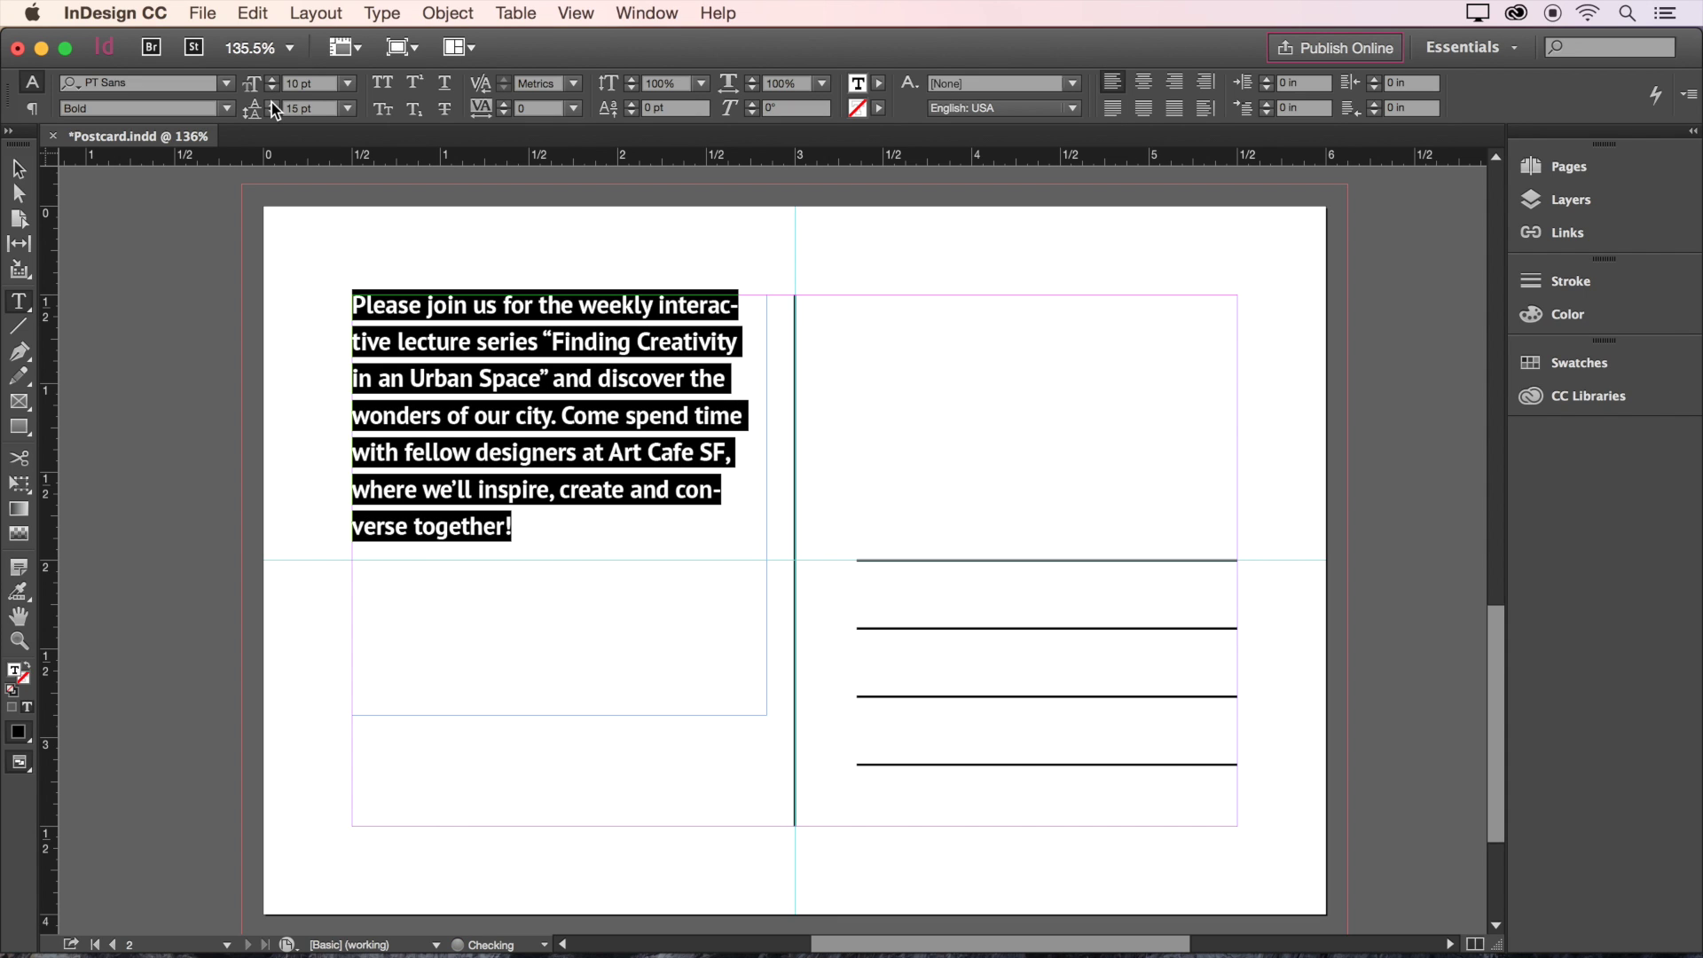
# Step: Apply a tracking value of 5 to the invitation text
pyautogui.click(503, 102)
pyautogui.click(503, 109)
pyautogui.doubleClick(541, 108)
pyautogui.write('5')
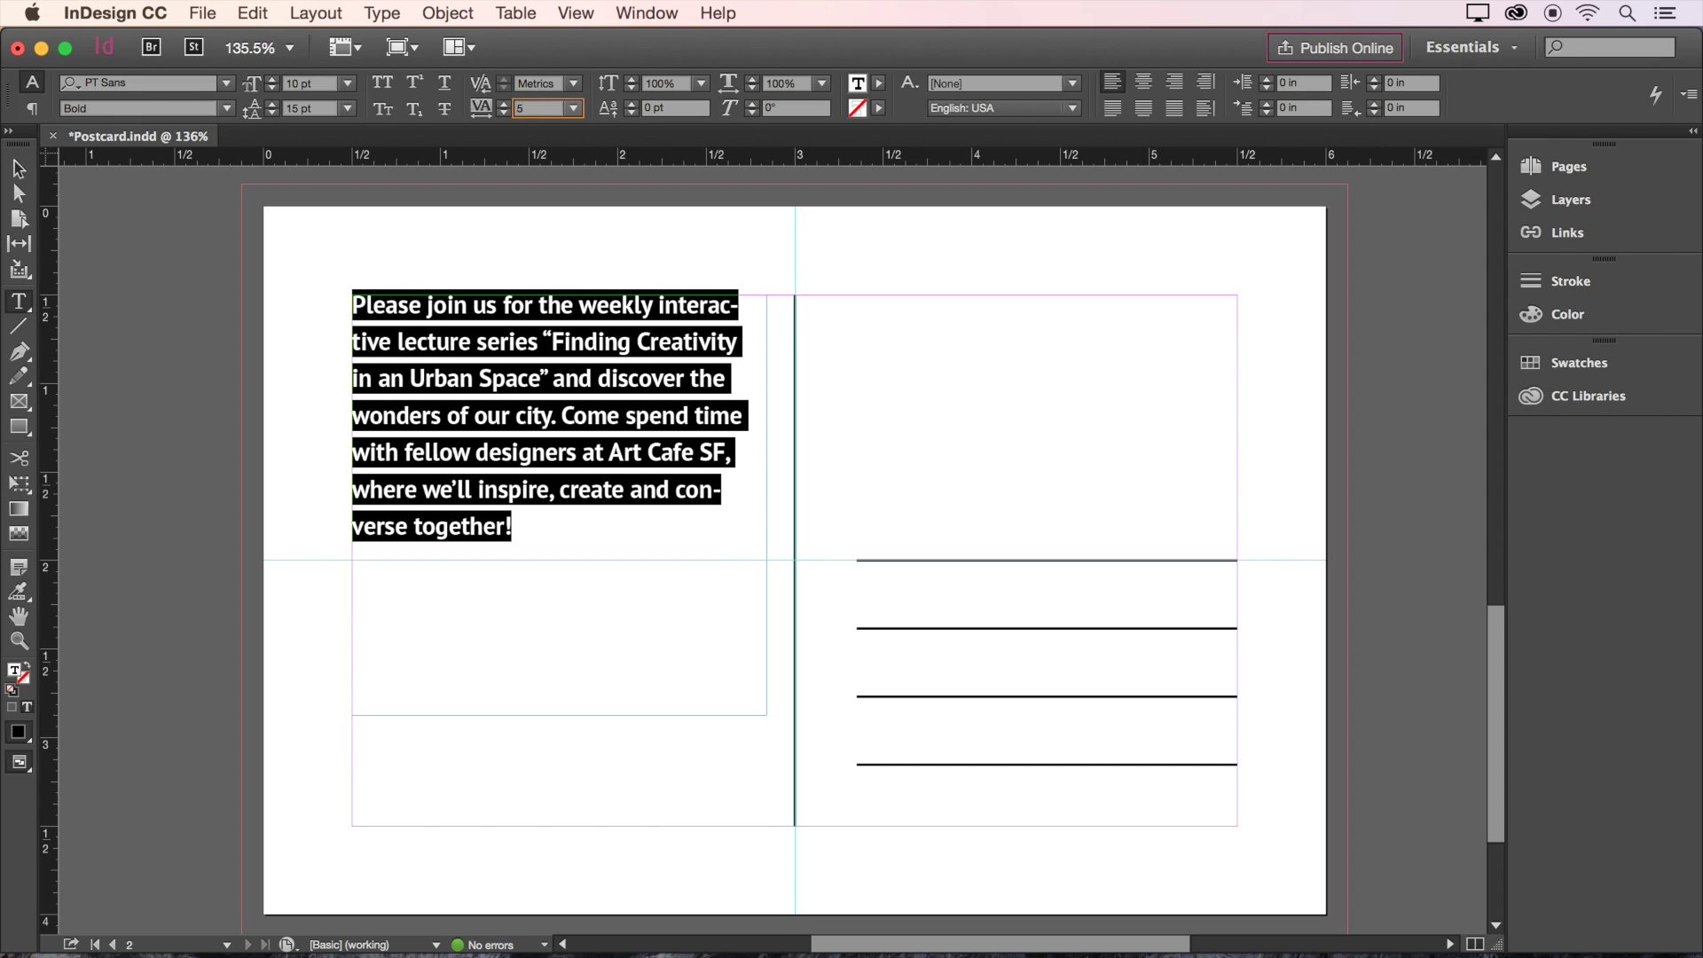
pyautogui.press('Return')
pyautogui.press('Escape')
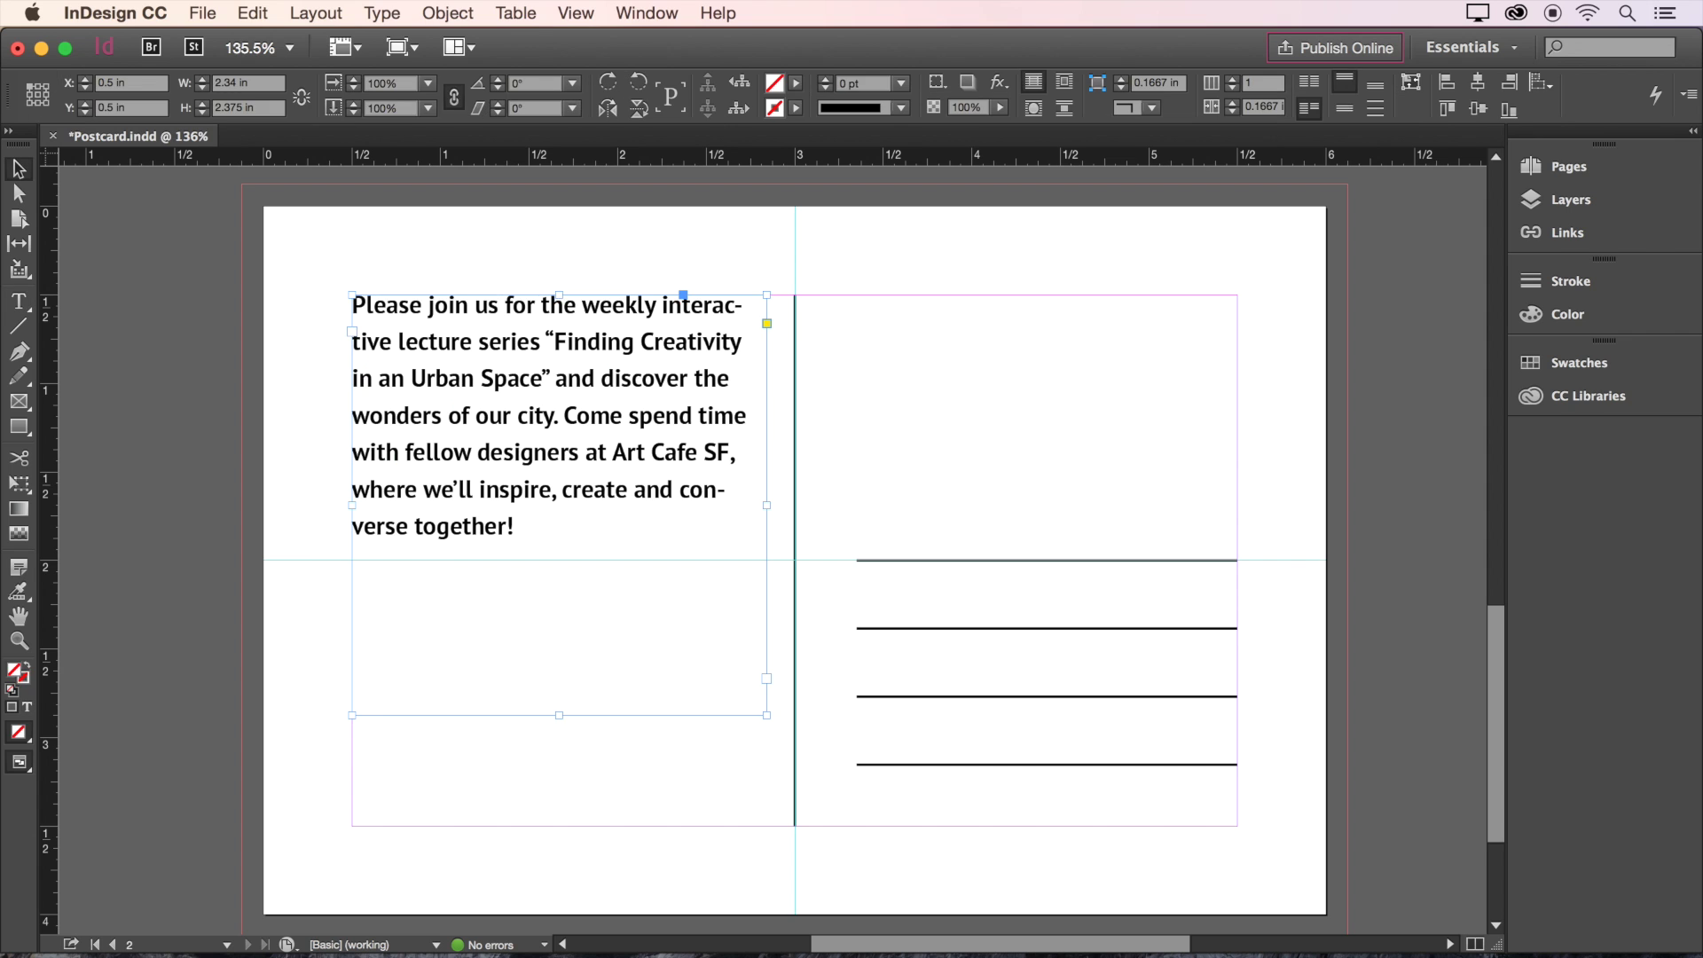
# Step: Fill the invitation text frame with the Postcard library's orange #F7941E
pyautogui.click(1531, 397)
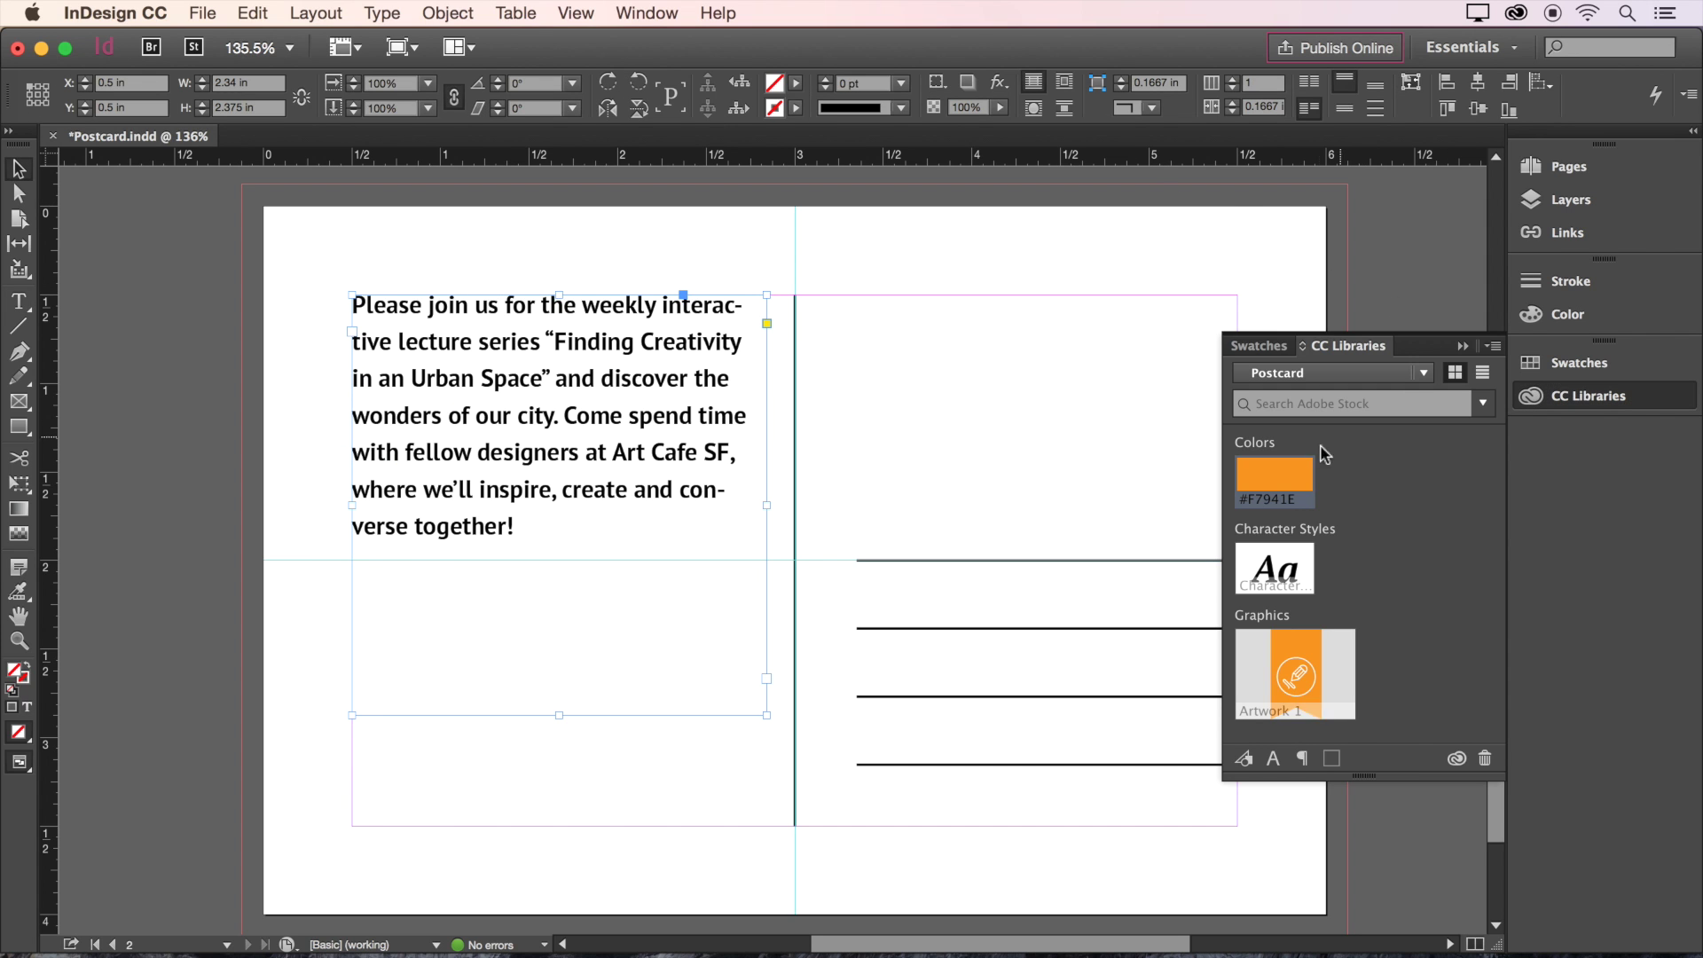
pyautogui.click(1277, 483)
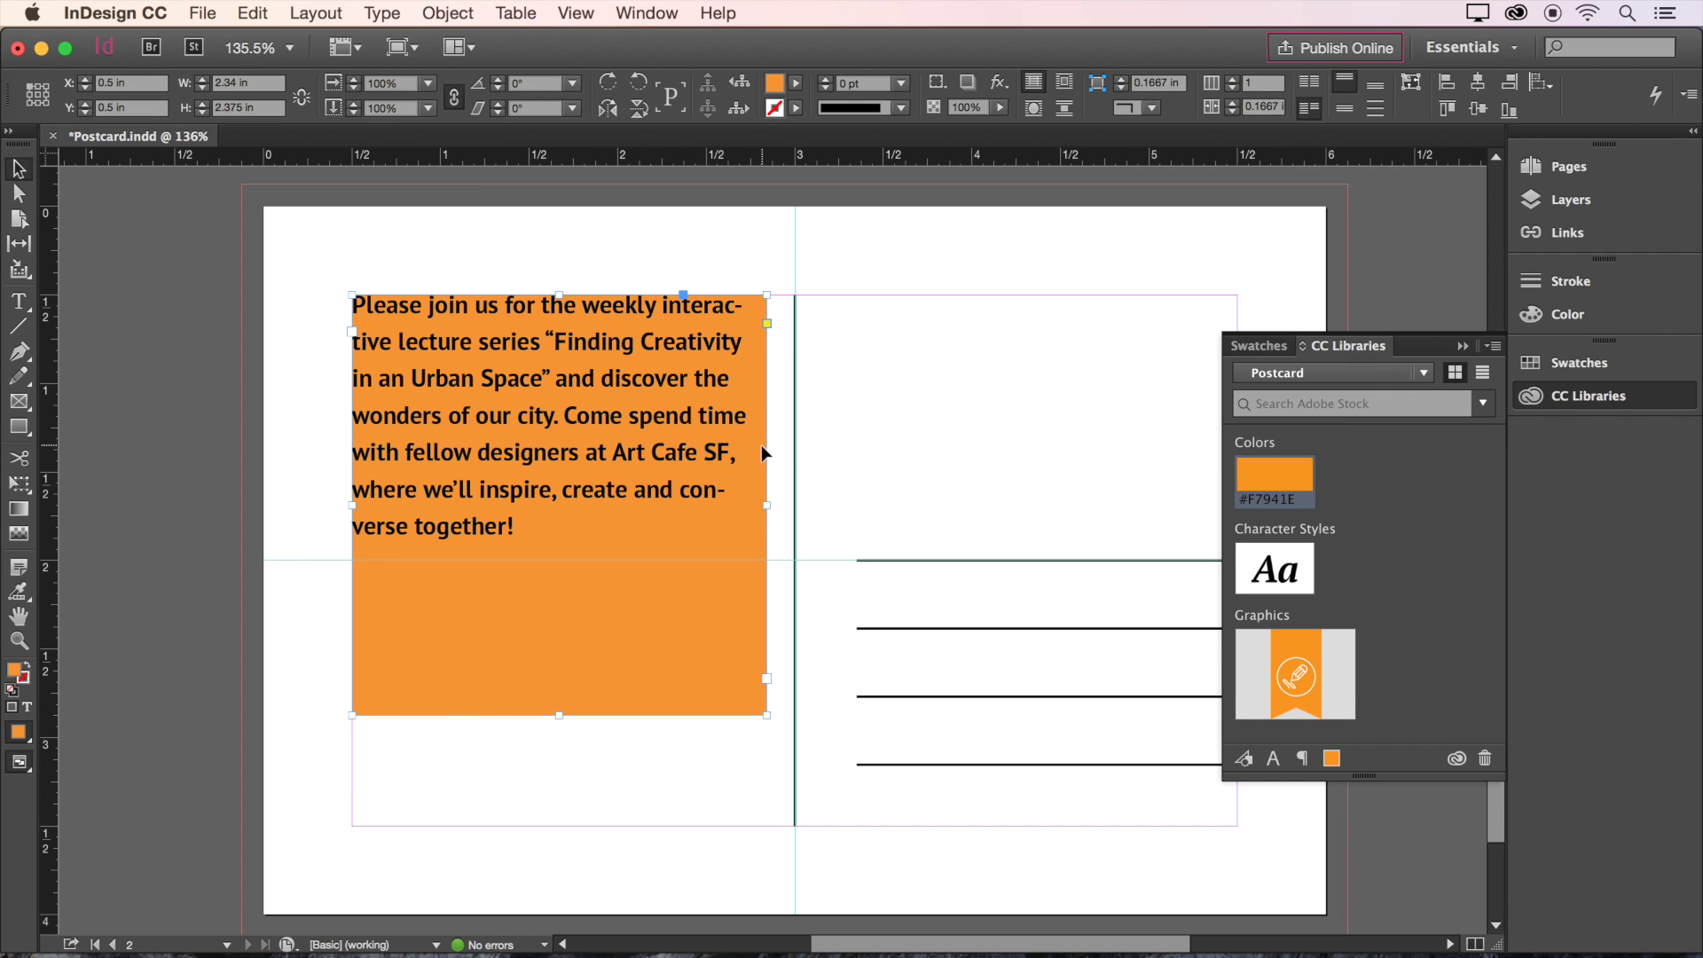
pyautogui.click(1610, 405)
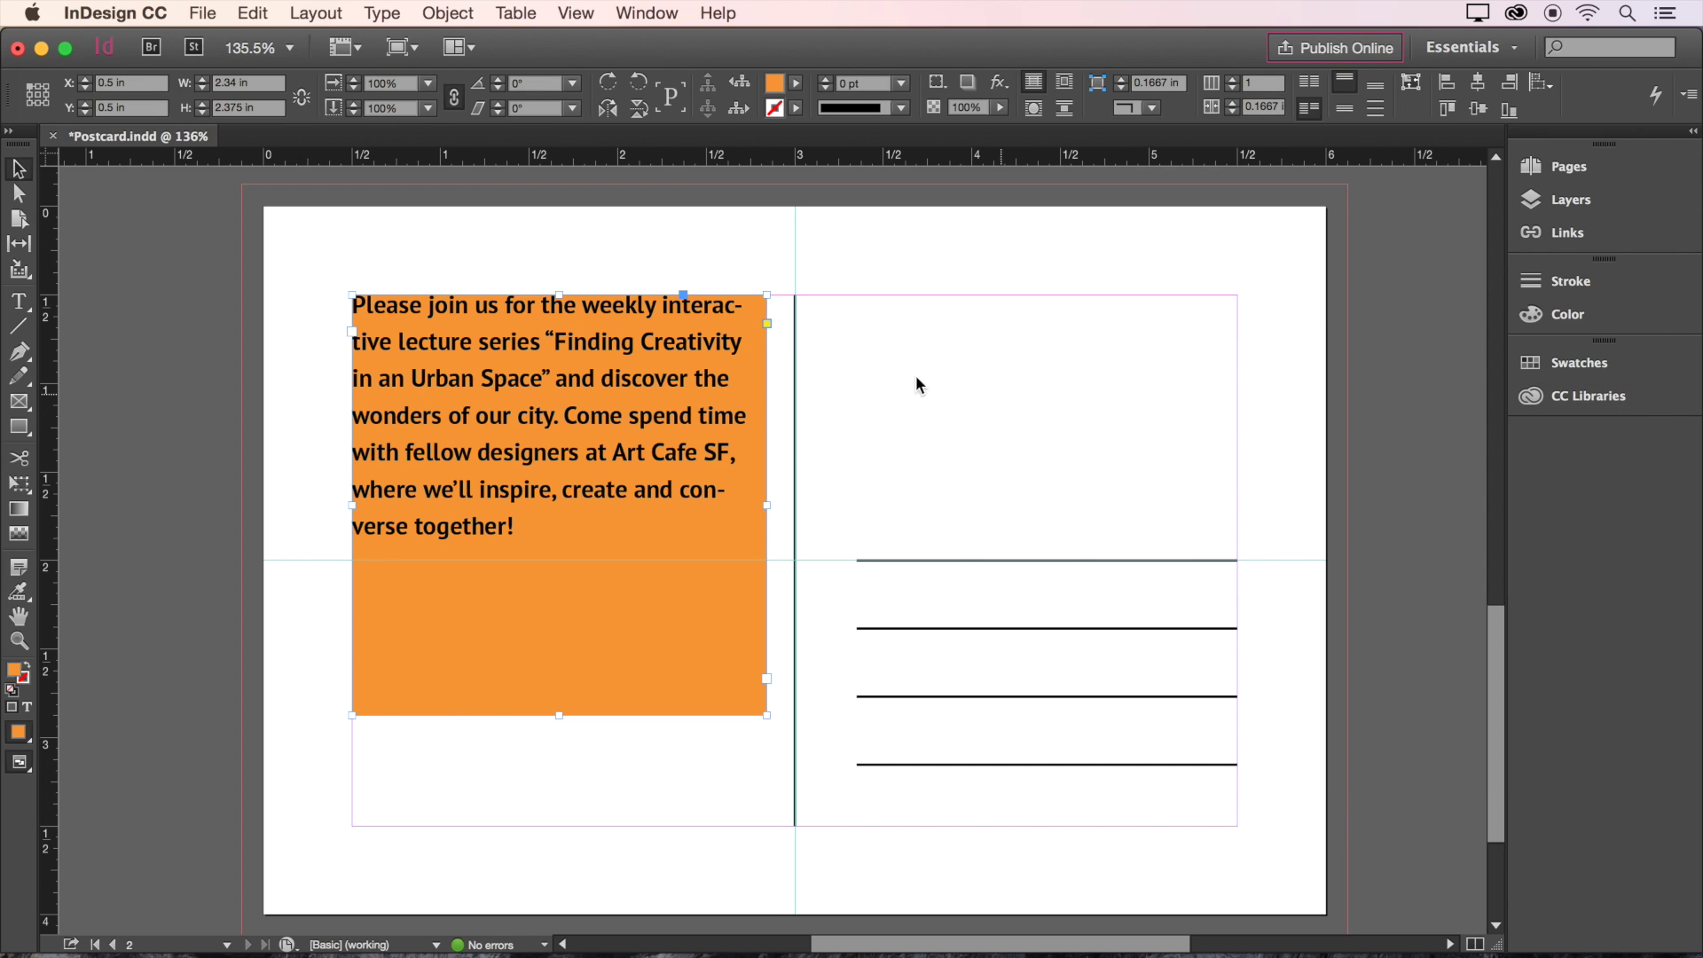
# Step: Set the frame's text insets to 0.625 in at top and 0.25 in at bottom, left and right
pyautogui.rightClick(654, 375)
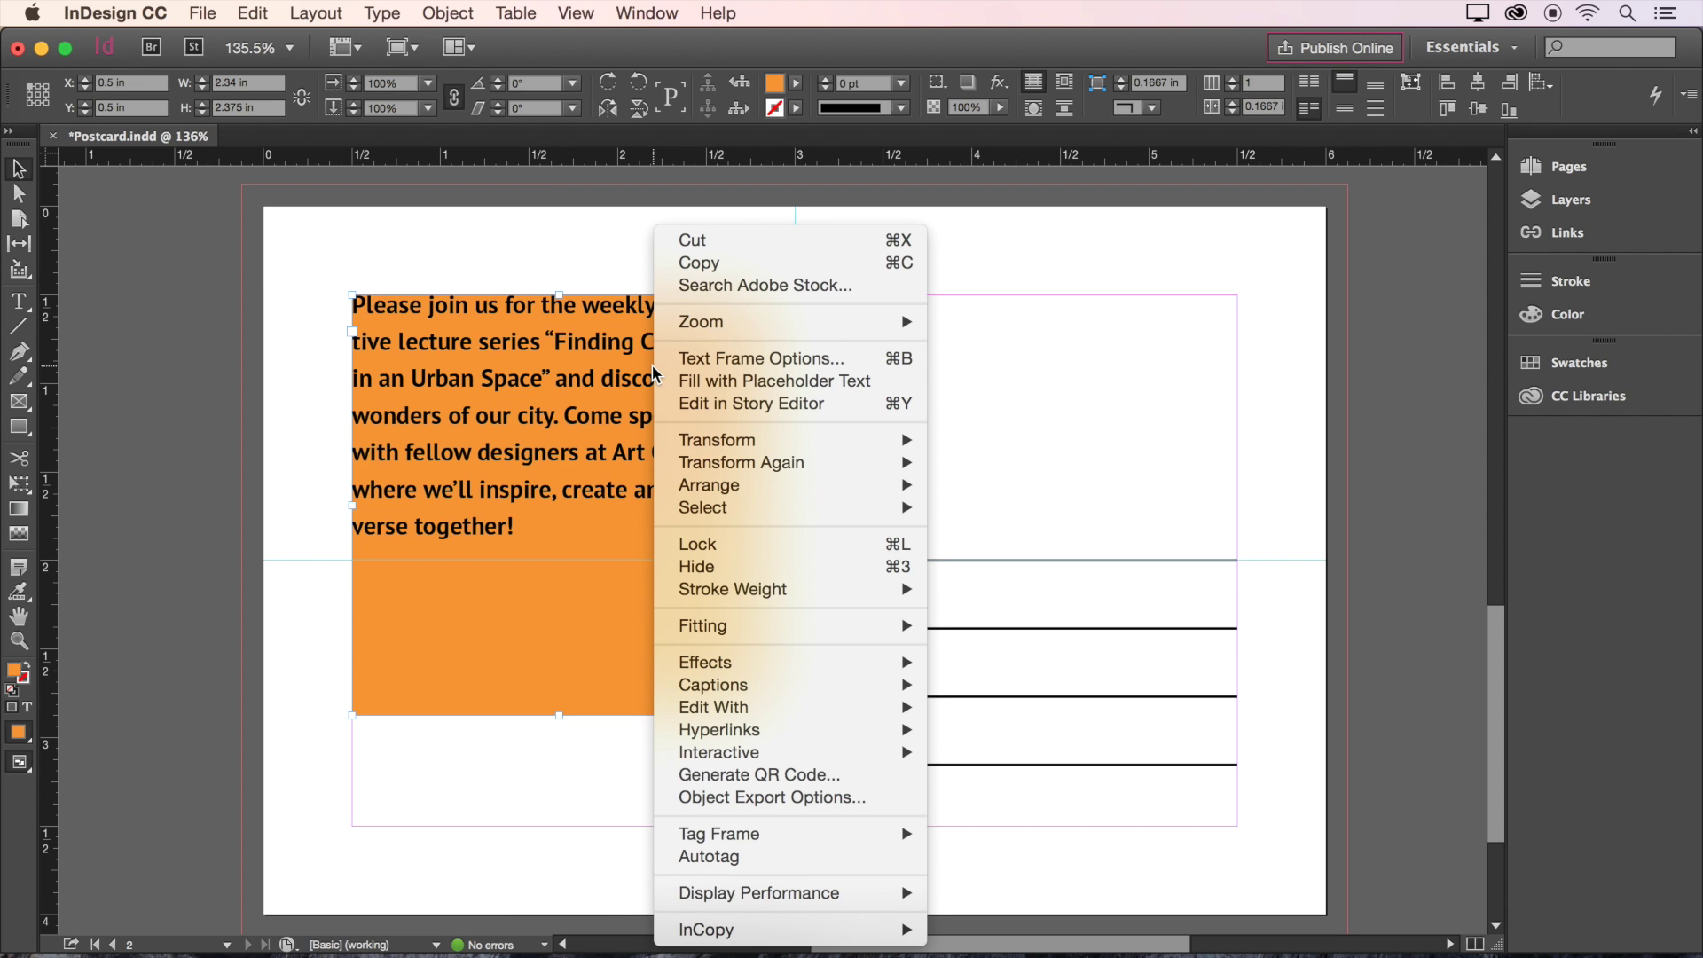
pyautogui.click(707, 360)
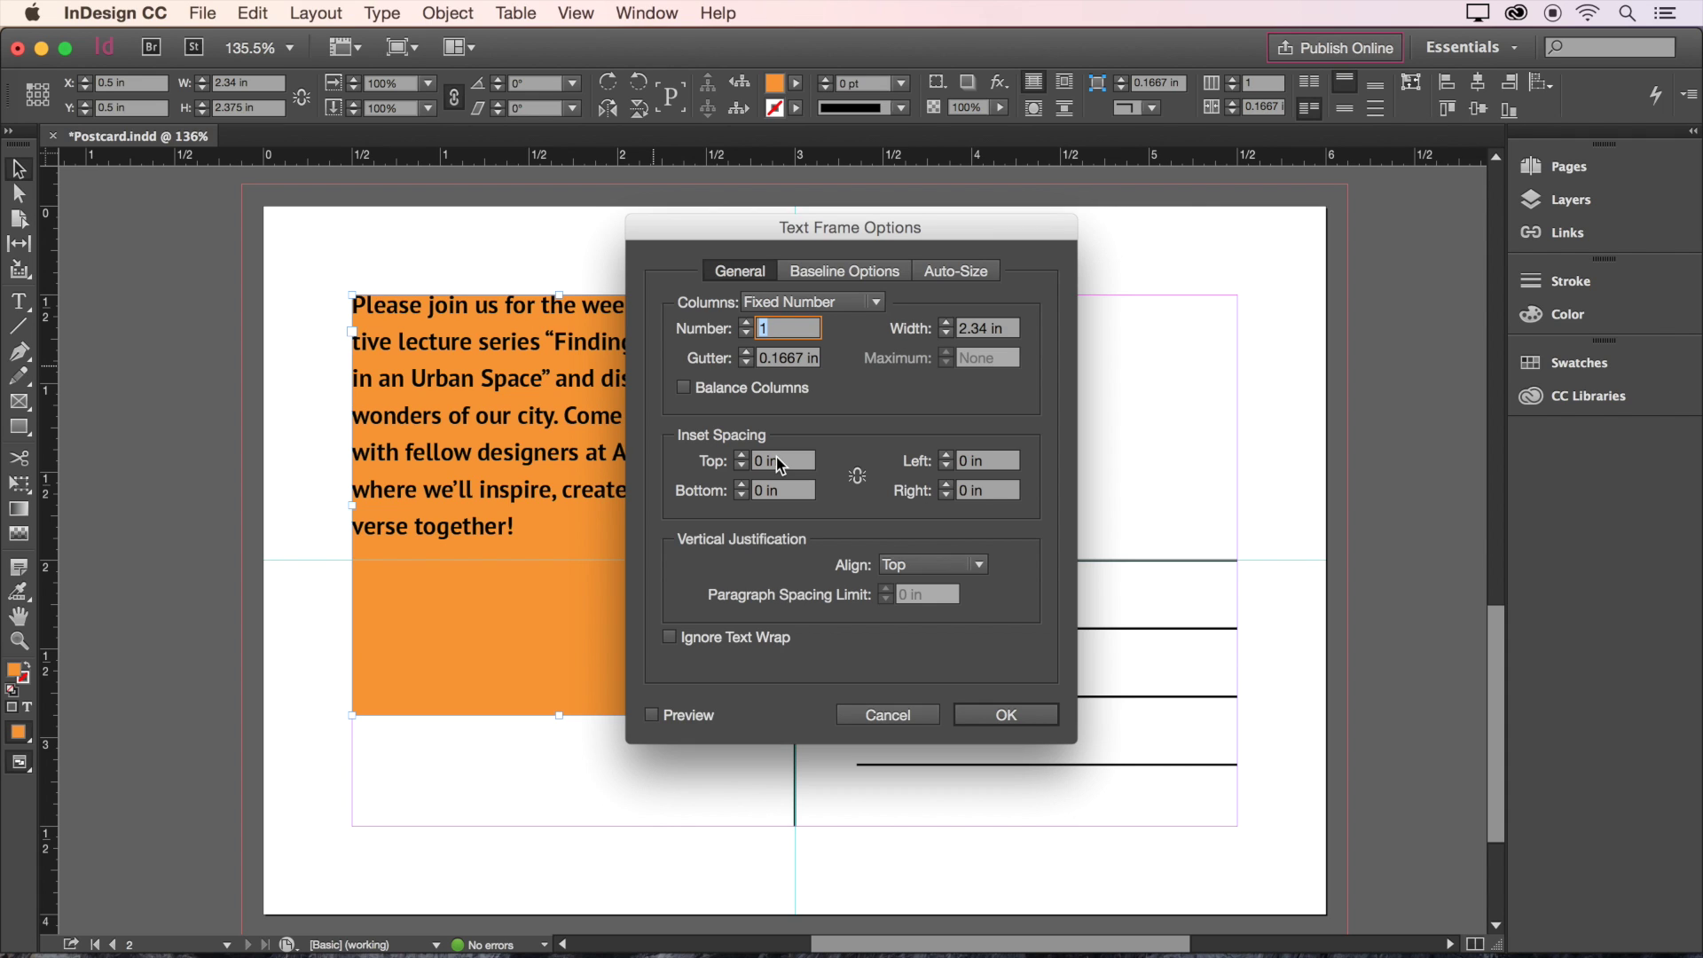
pyautogui.click(857, 476)
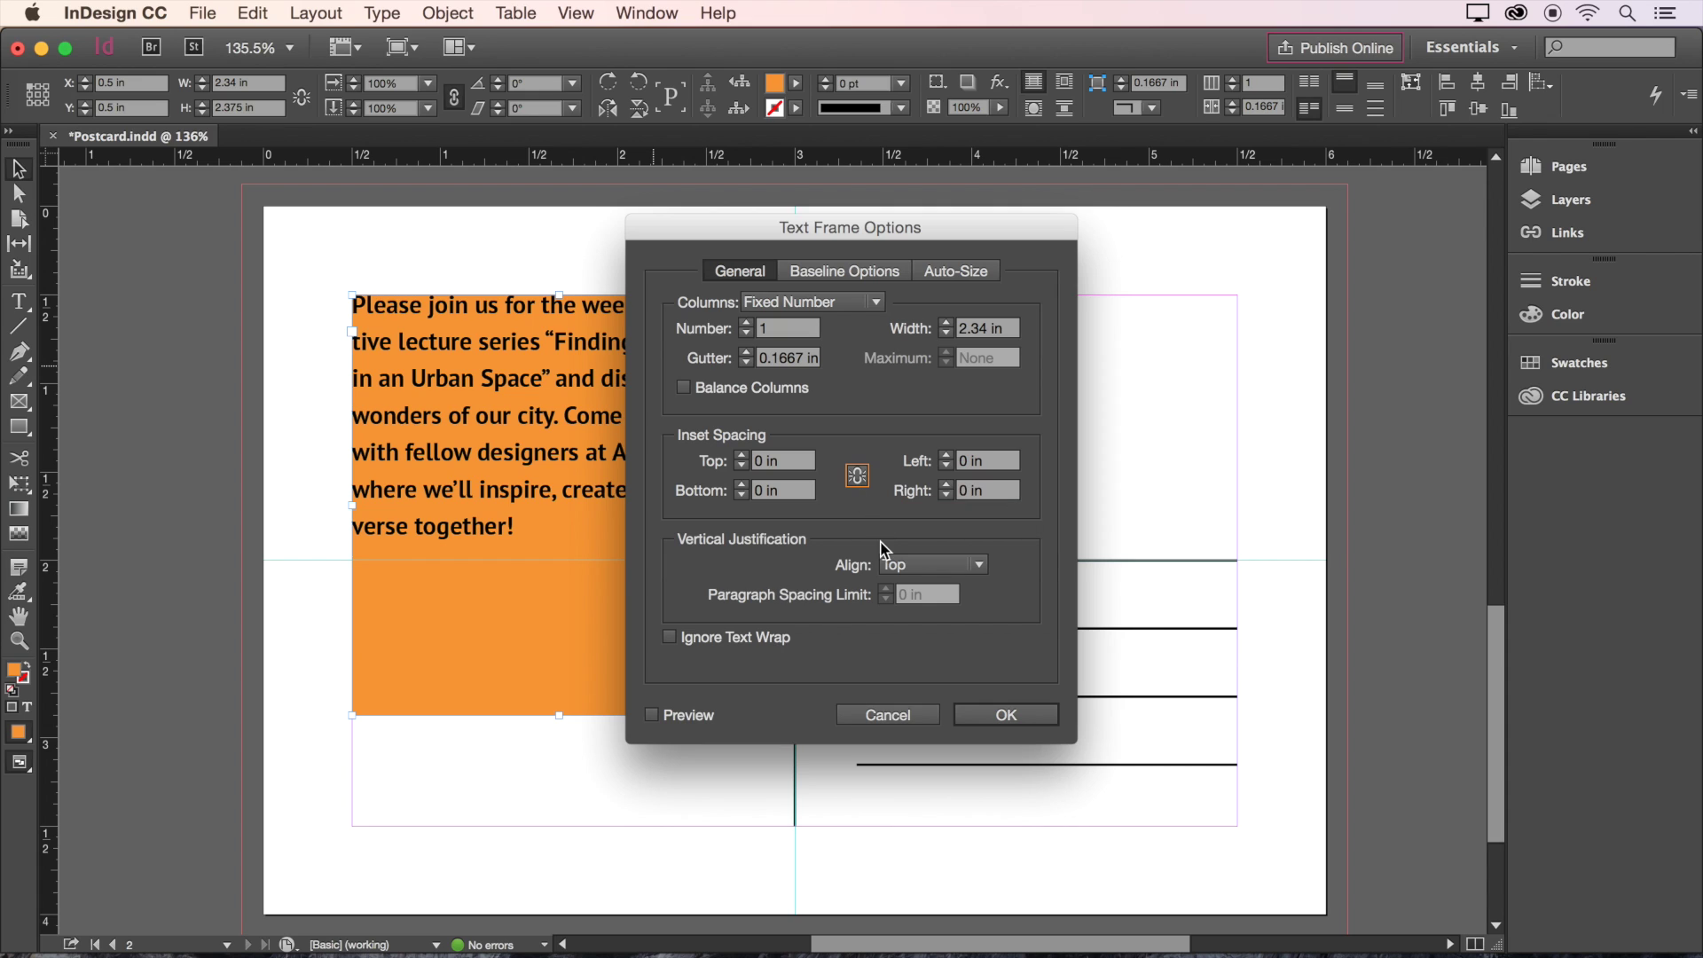
pyautogui.tripleClick(781, 460)
pyautogui.write('0')
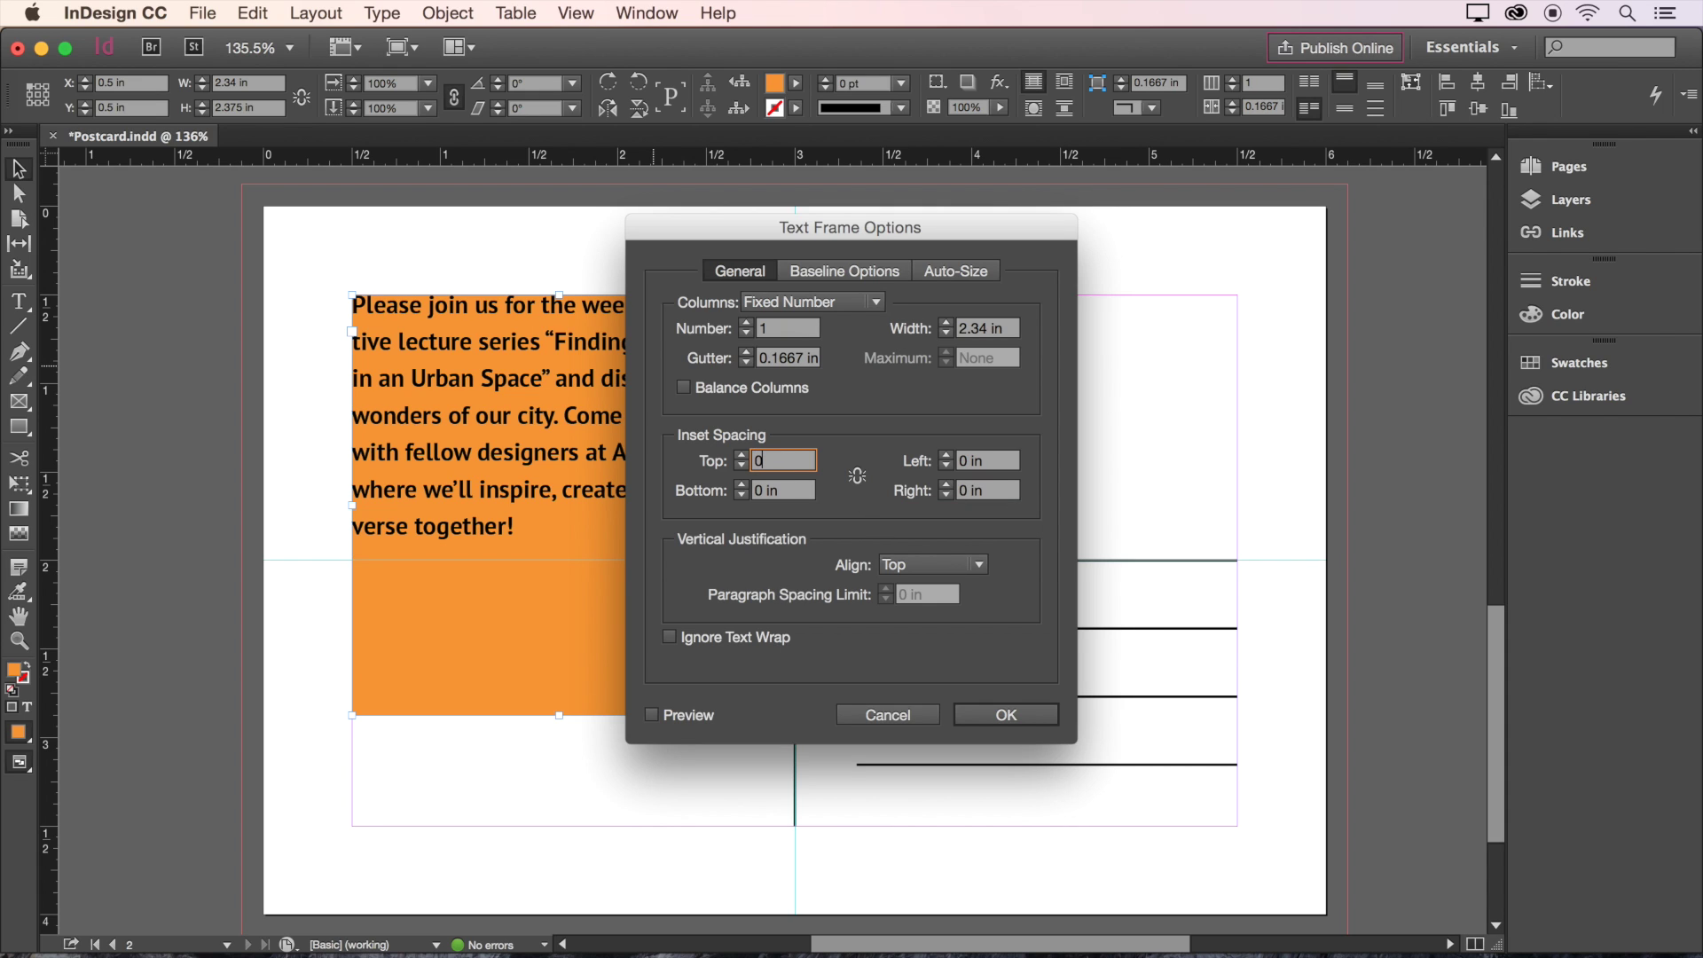
pyautogui.write('.625')
pyautogui.press('Tab')
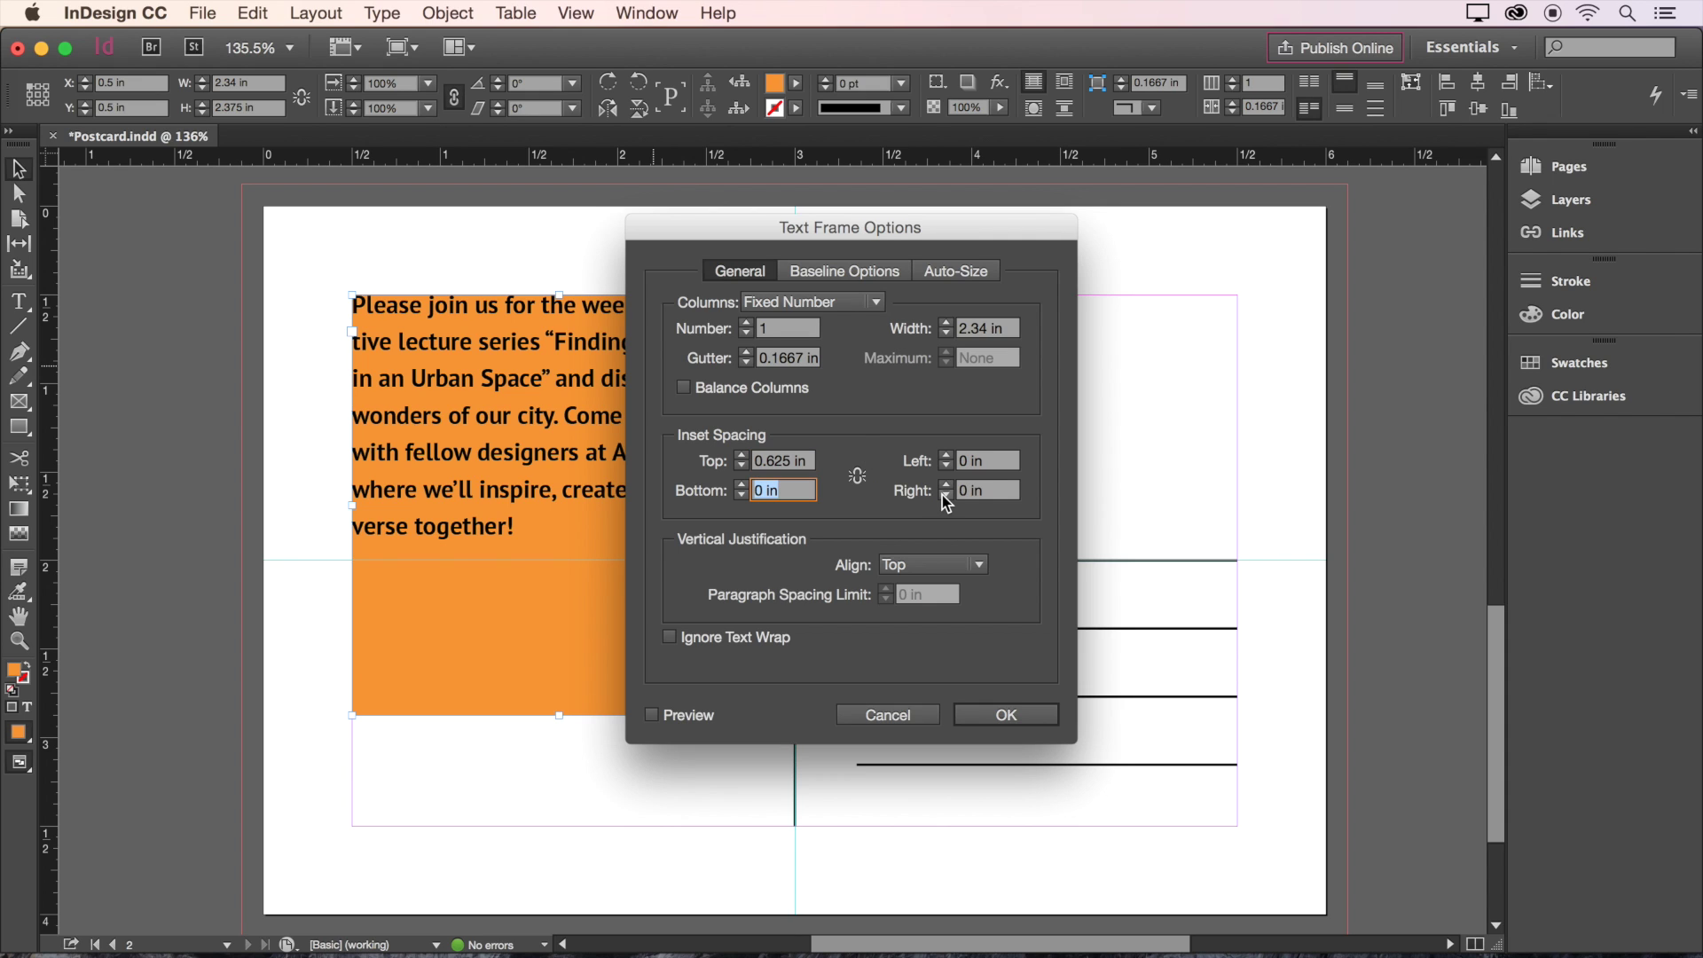
pyautogui.write('0.25')
pyautogui.press('Tab')
pyautogui.press('Tab')
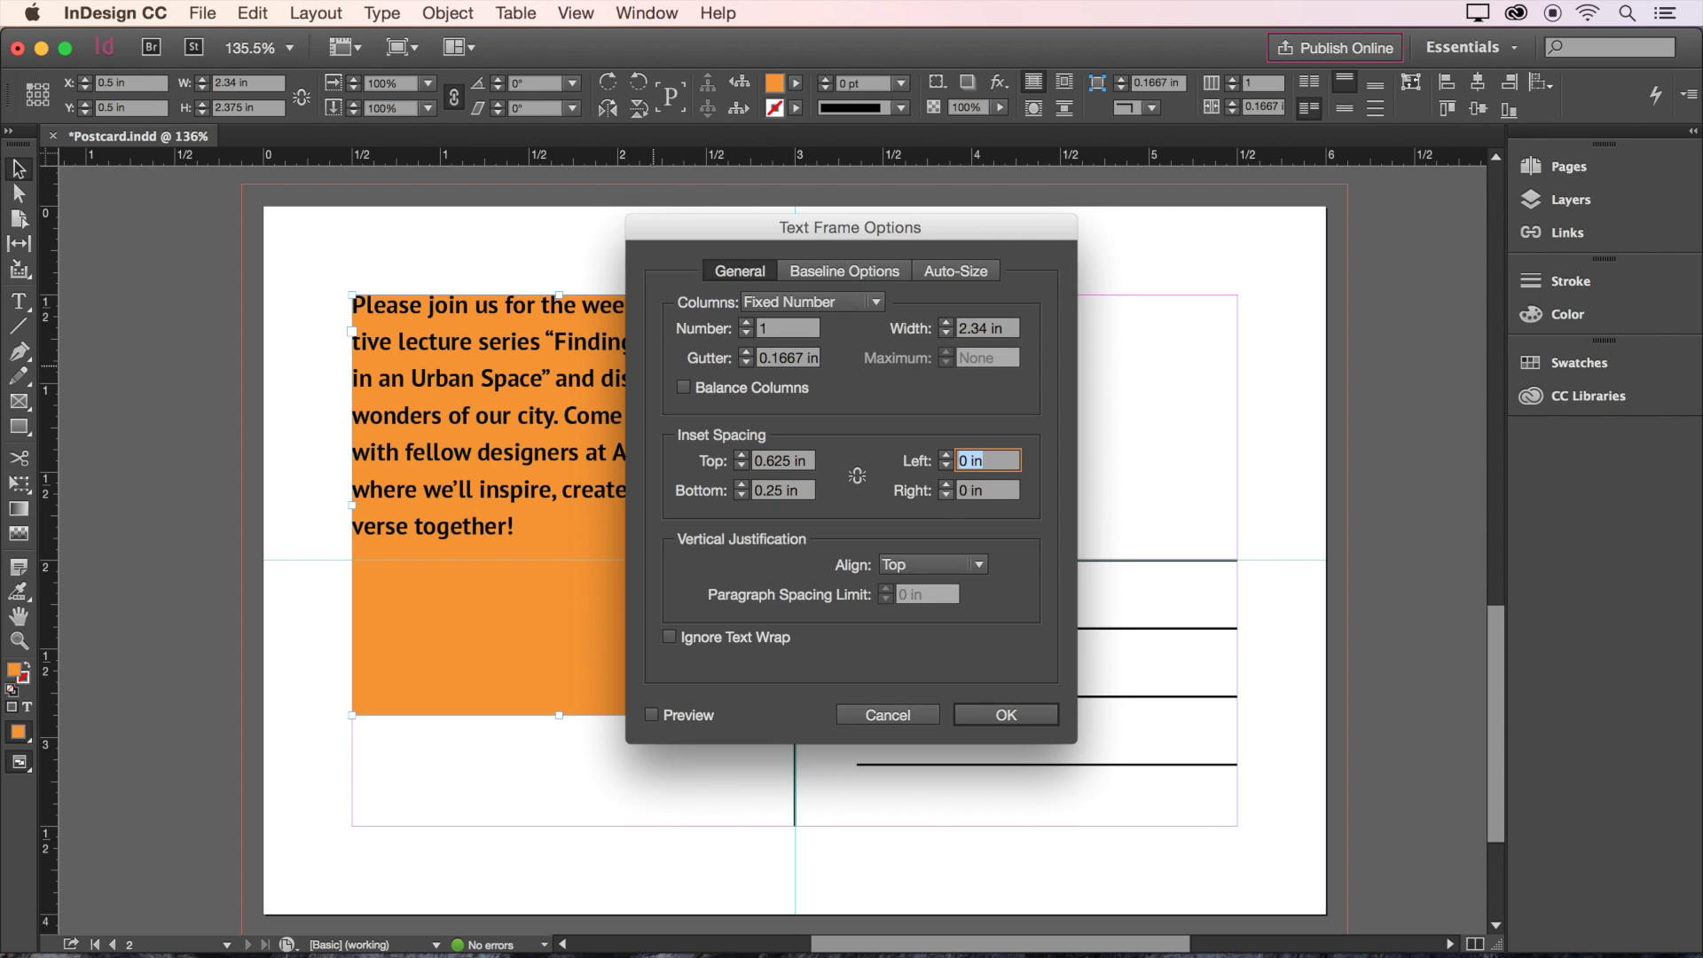
pyautogui.write('0.25')
pyautogui.press('Tab')
pyautogui.write('0.25')
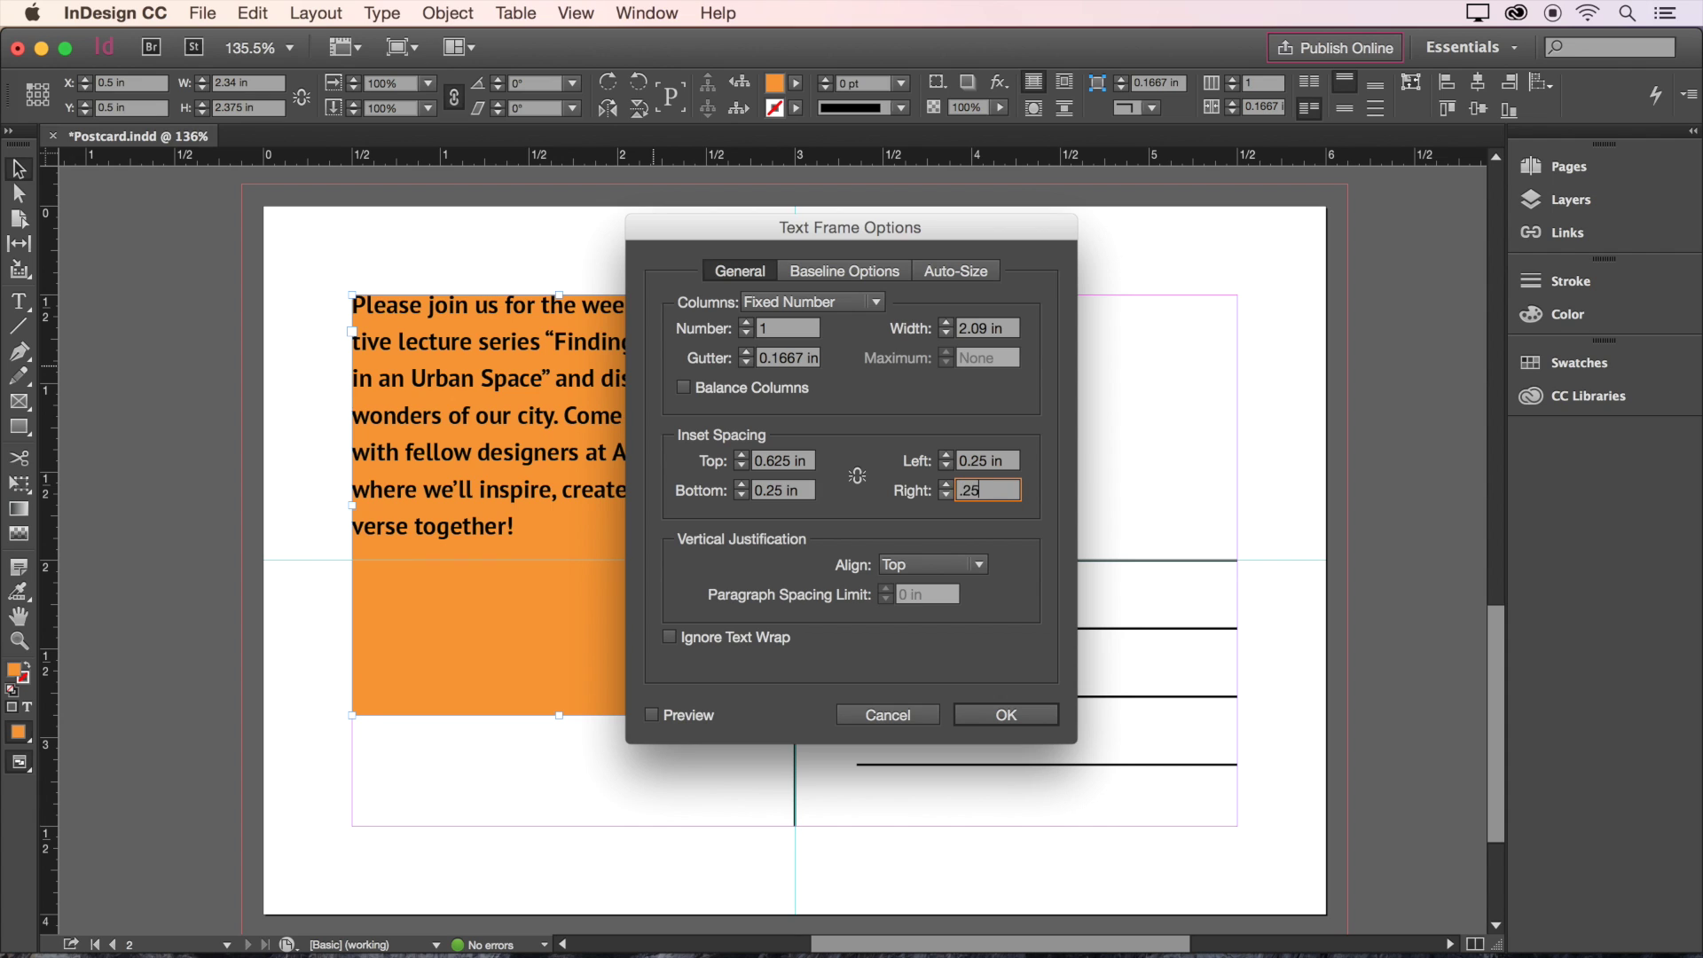
pyautogui.press('Tab')
pyautogui.click(1008, 715)
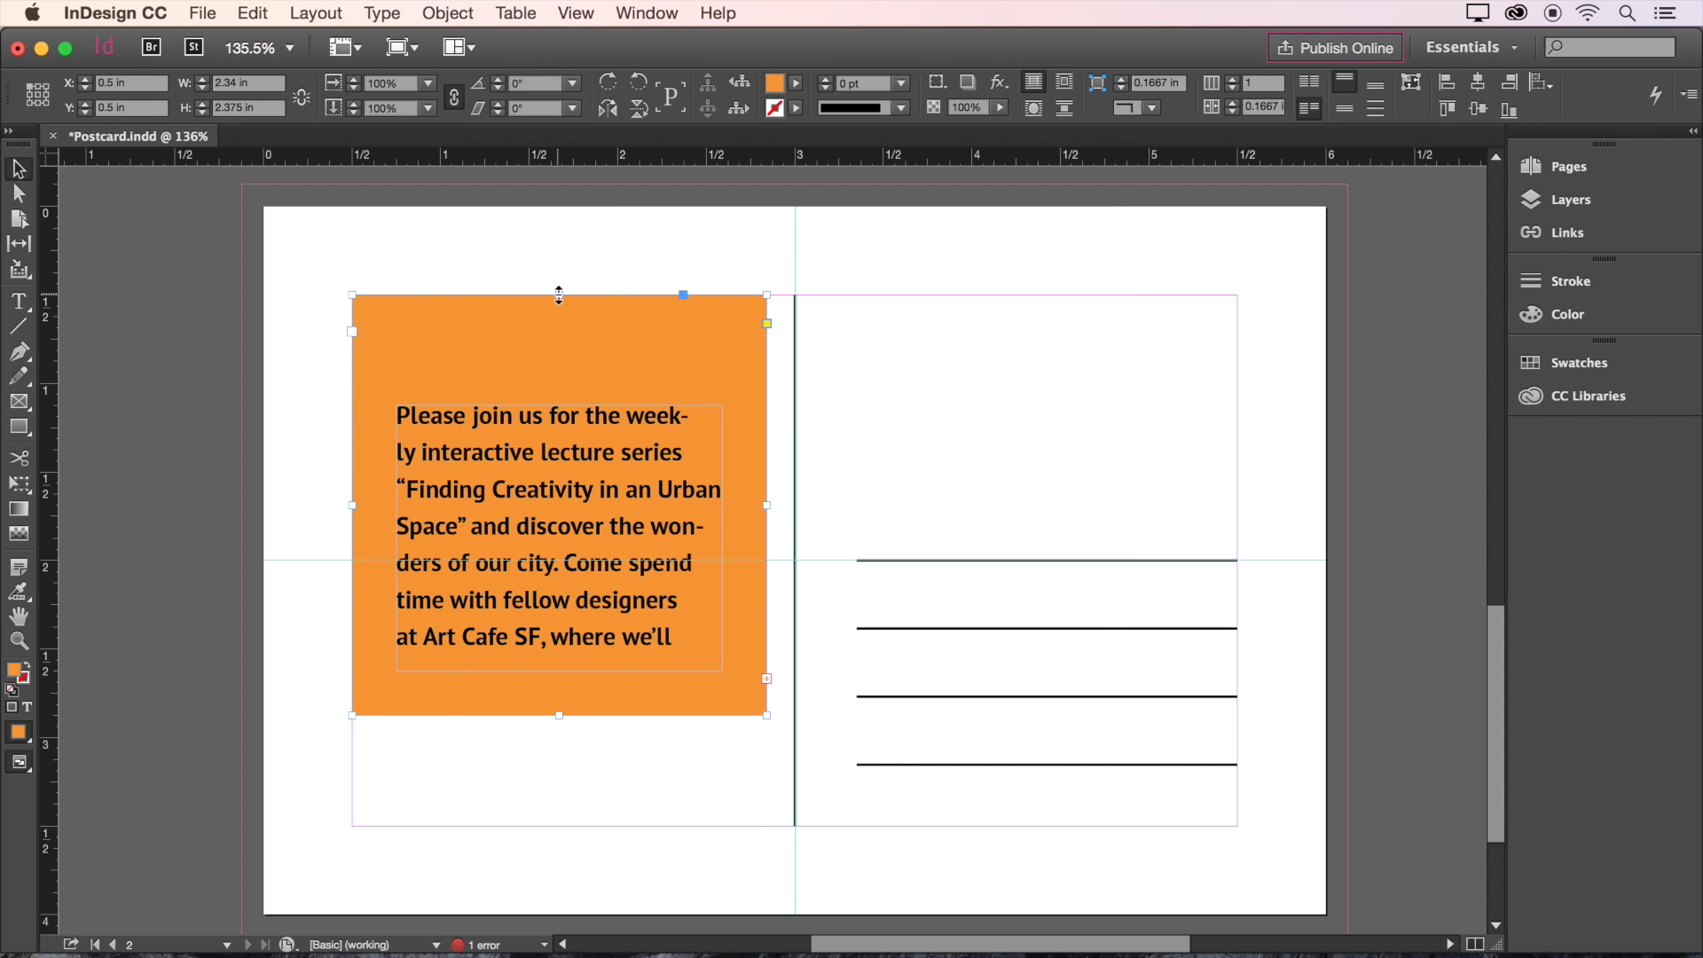
# Step: Extend the orange frame's top to -0.125 in above the page and raise its bottom to 2.785 in tall
pyautogui.moveTo(559, 294); pyautogui.dragTo(572, 188)
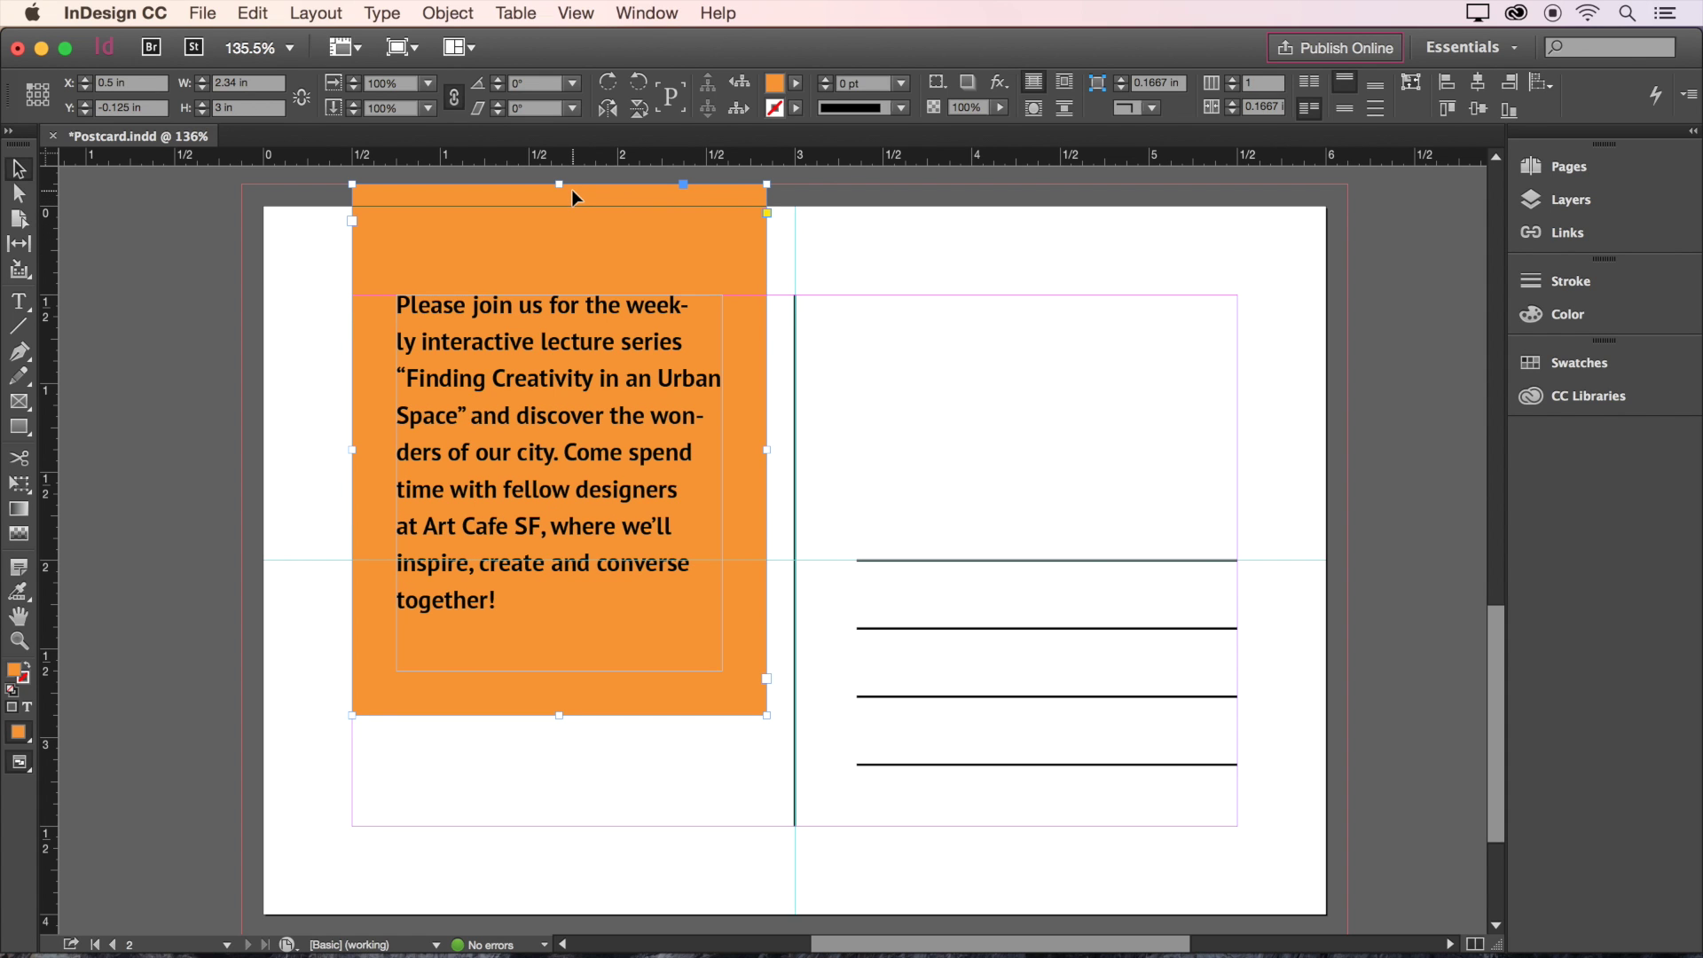
pyautogui.moveTo(557, 714); pyautogui.dragTo(555, 677)
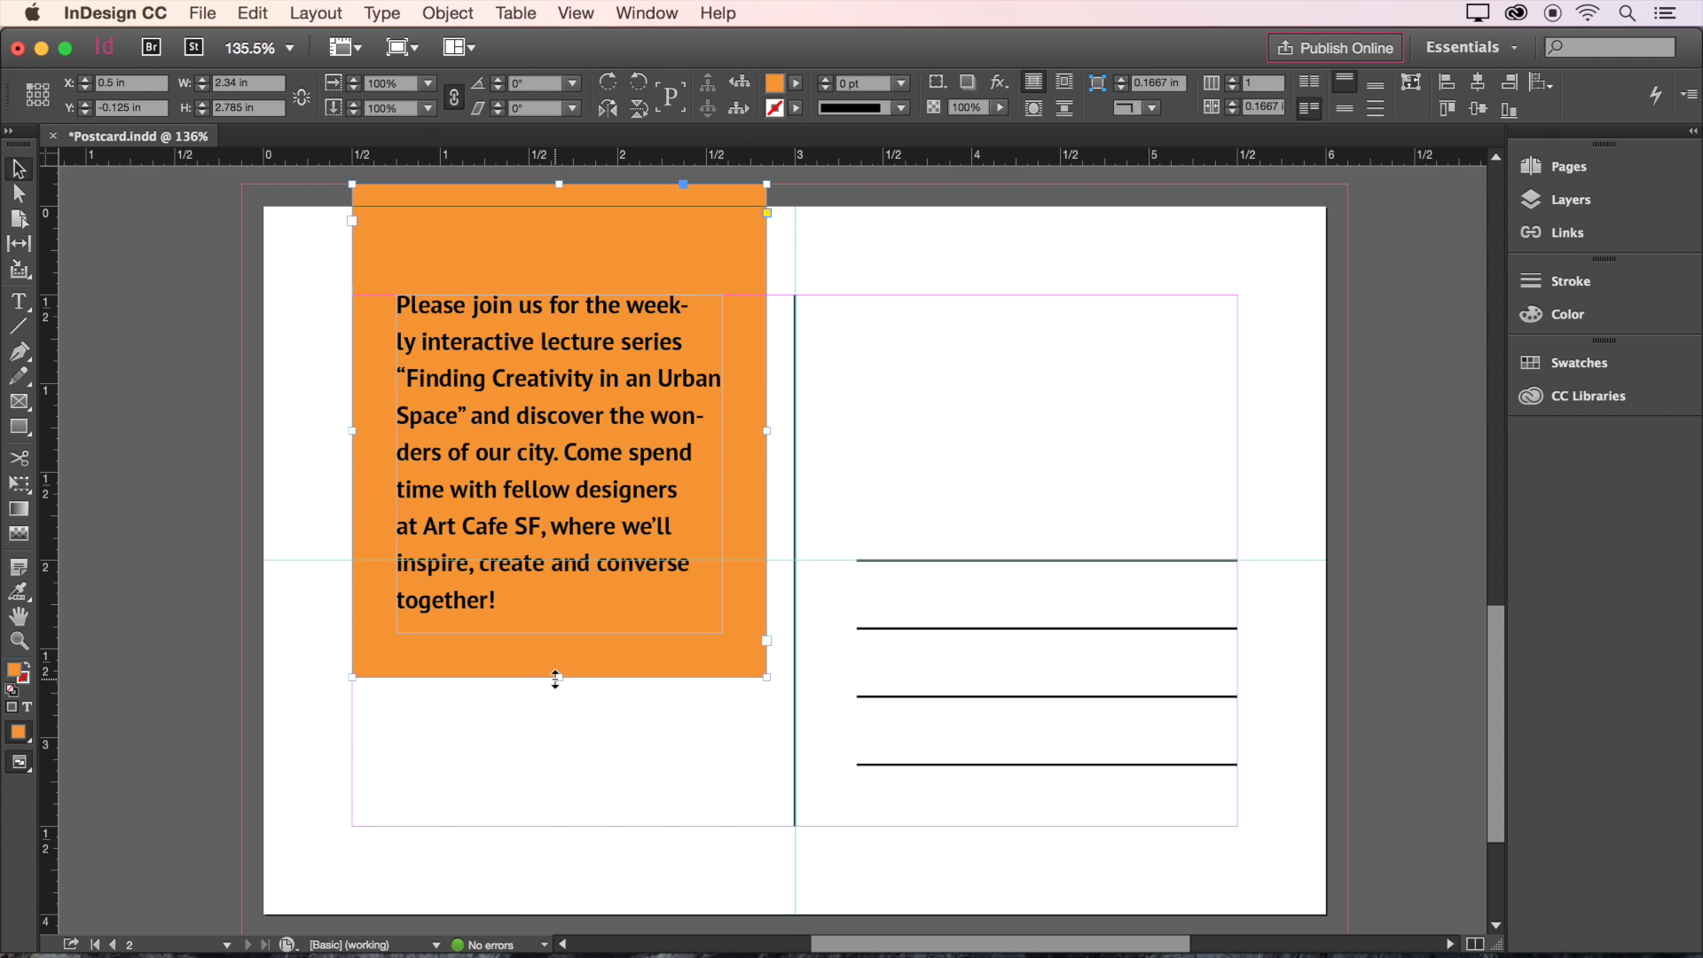
pyautogui.doubleClick(541, 454)
# Step: Apply the Postcard library's PT Serif Bold Italic character style to 'Finding Creativity in an Urban Space'
pyautogui.moveTo(465, 415); pyautogui.dragTo(390, 384)
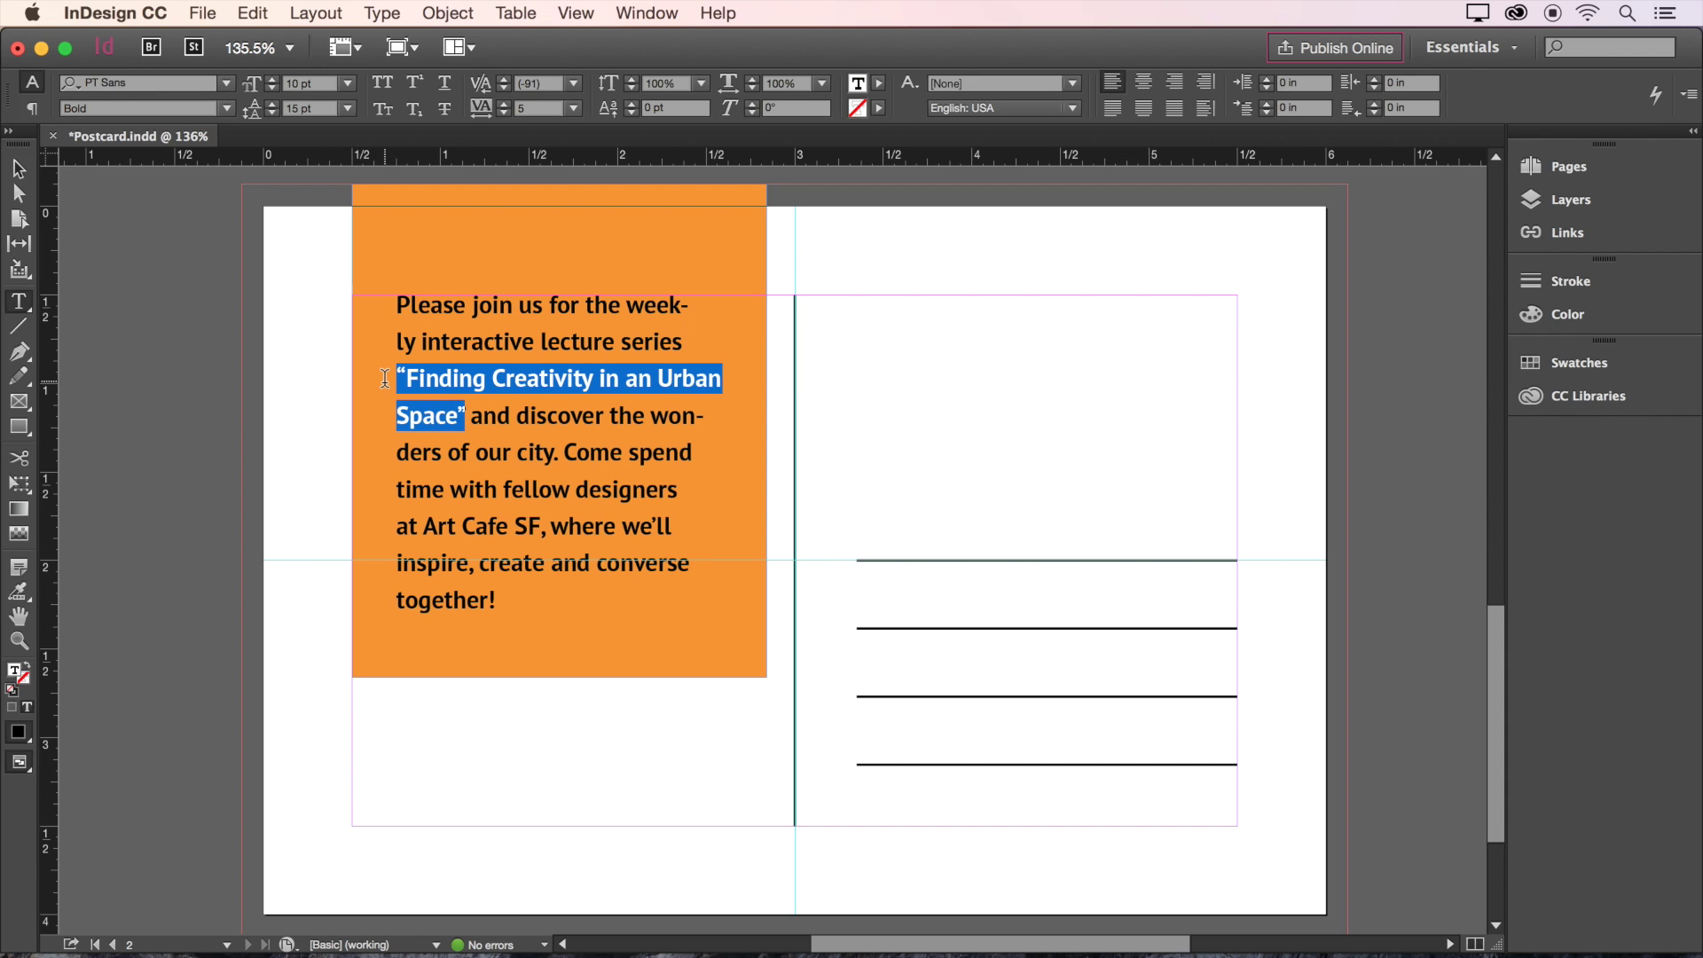
pyautogui.click(1533, 393)
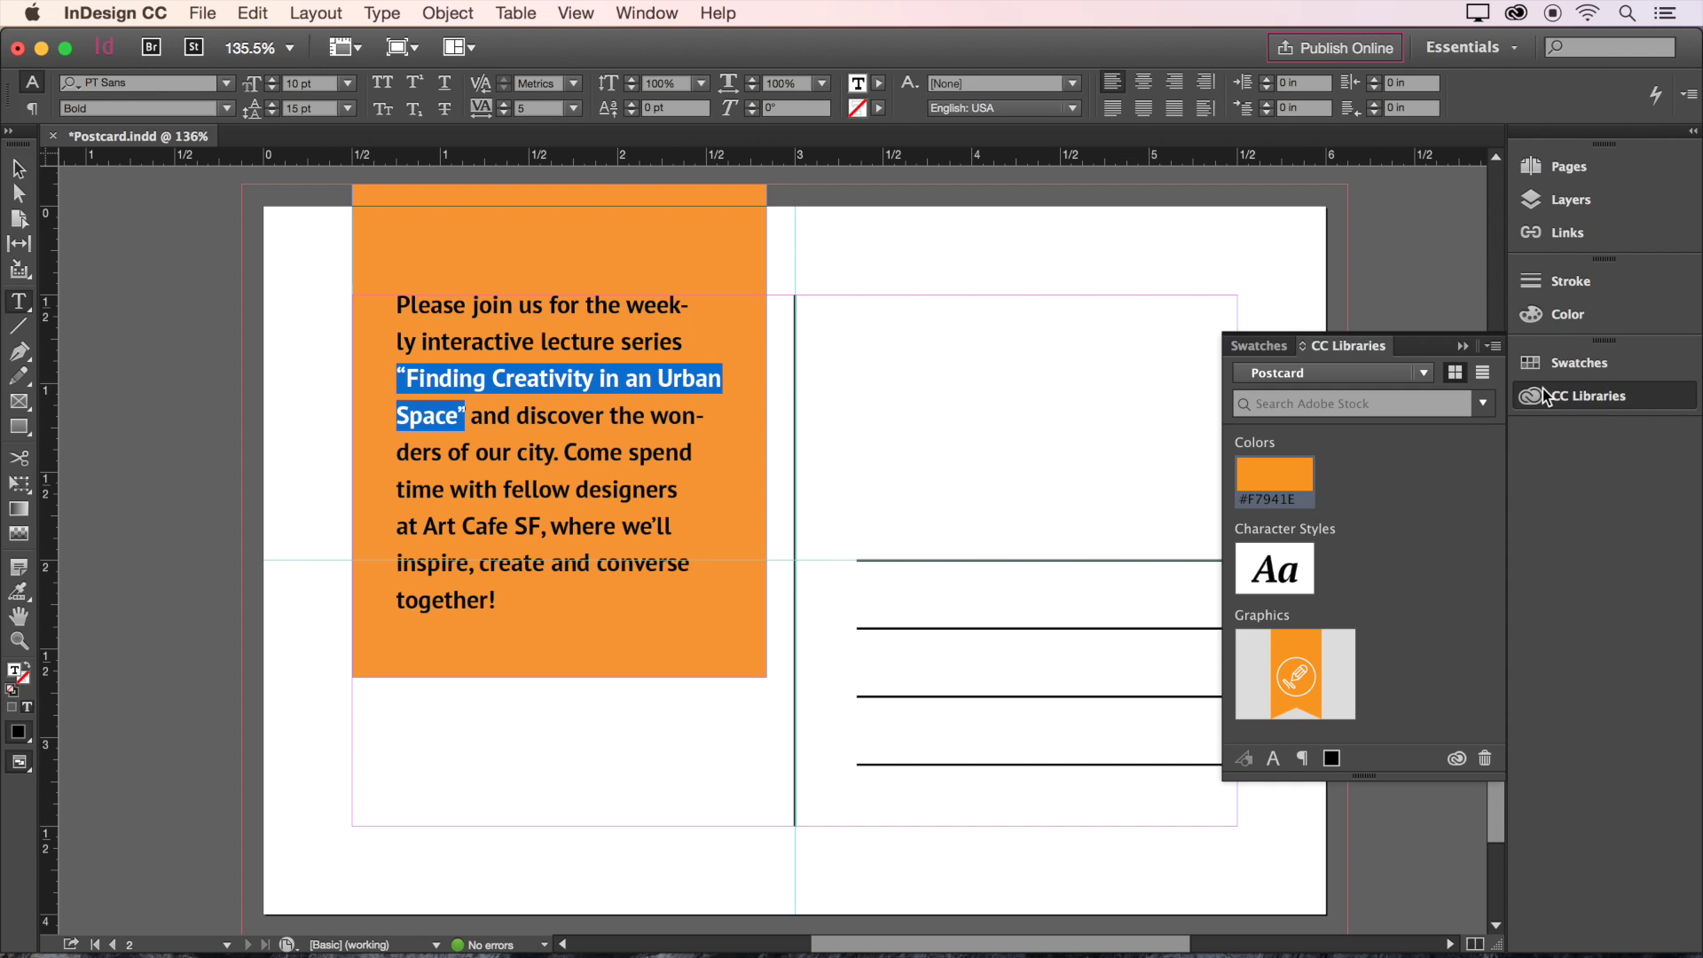
pyautogui.click(1278, 564)
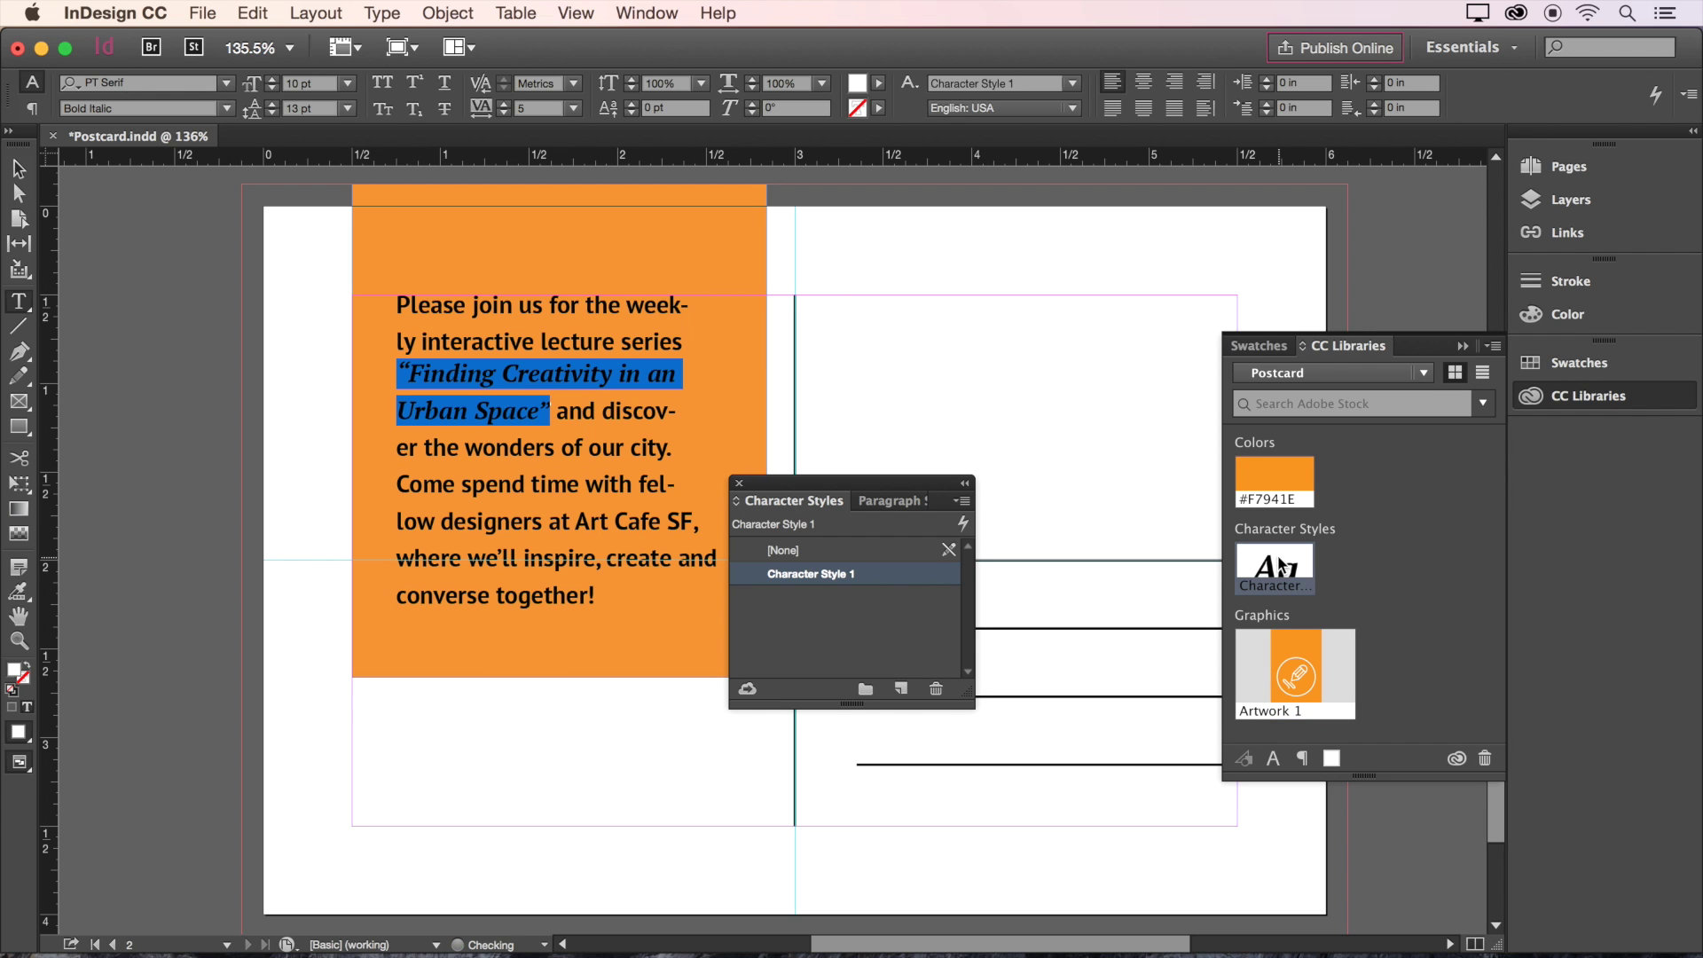
pyautogui.click(740, 485)
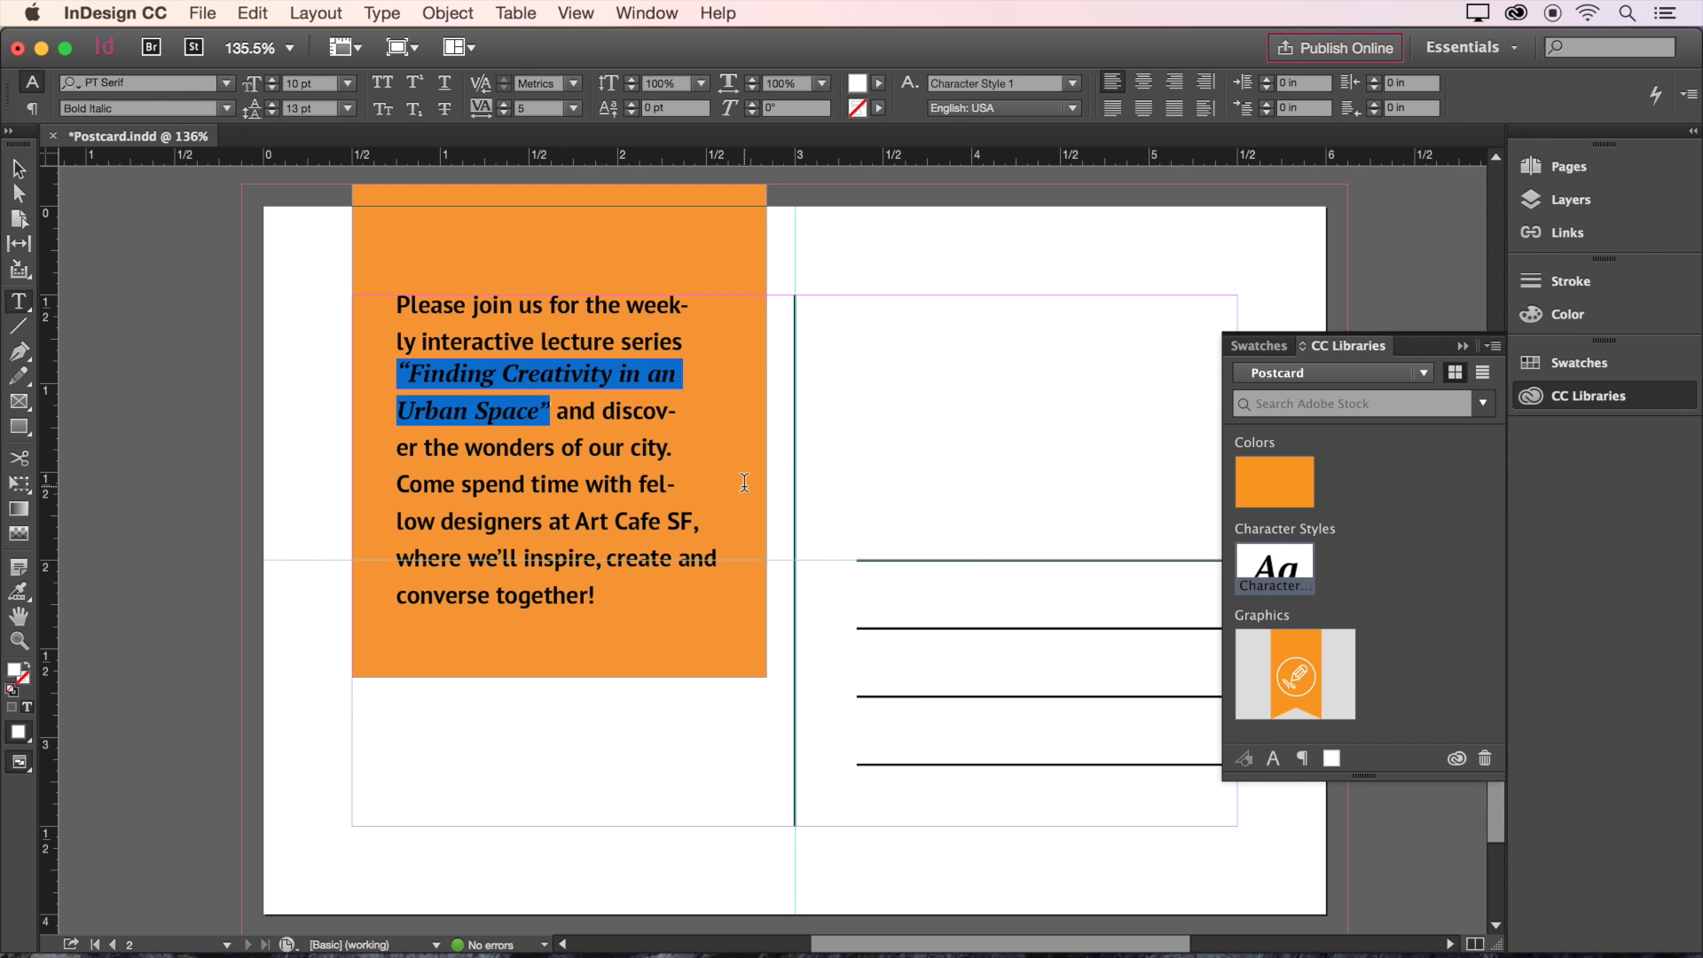
pyautogui.click(1570, 395)
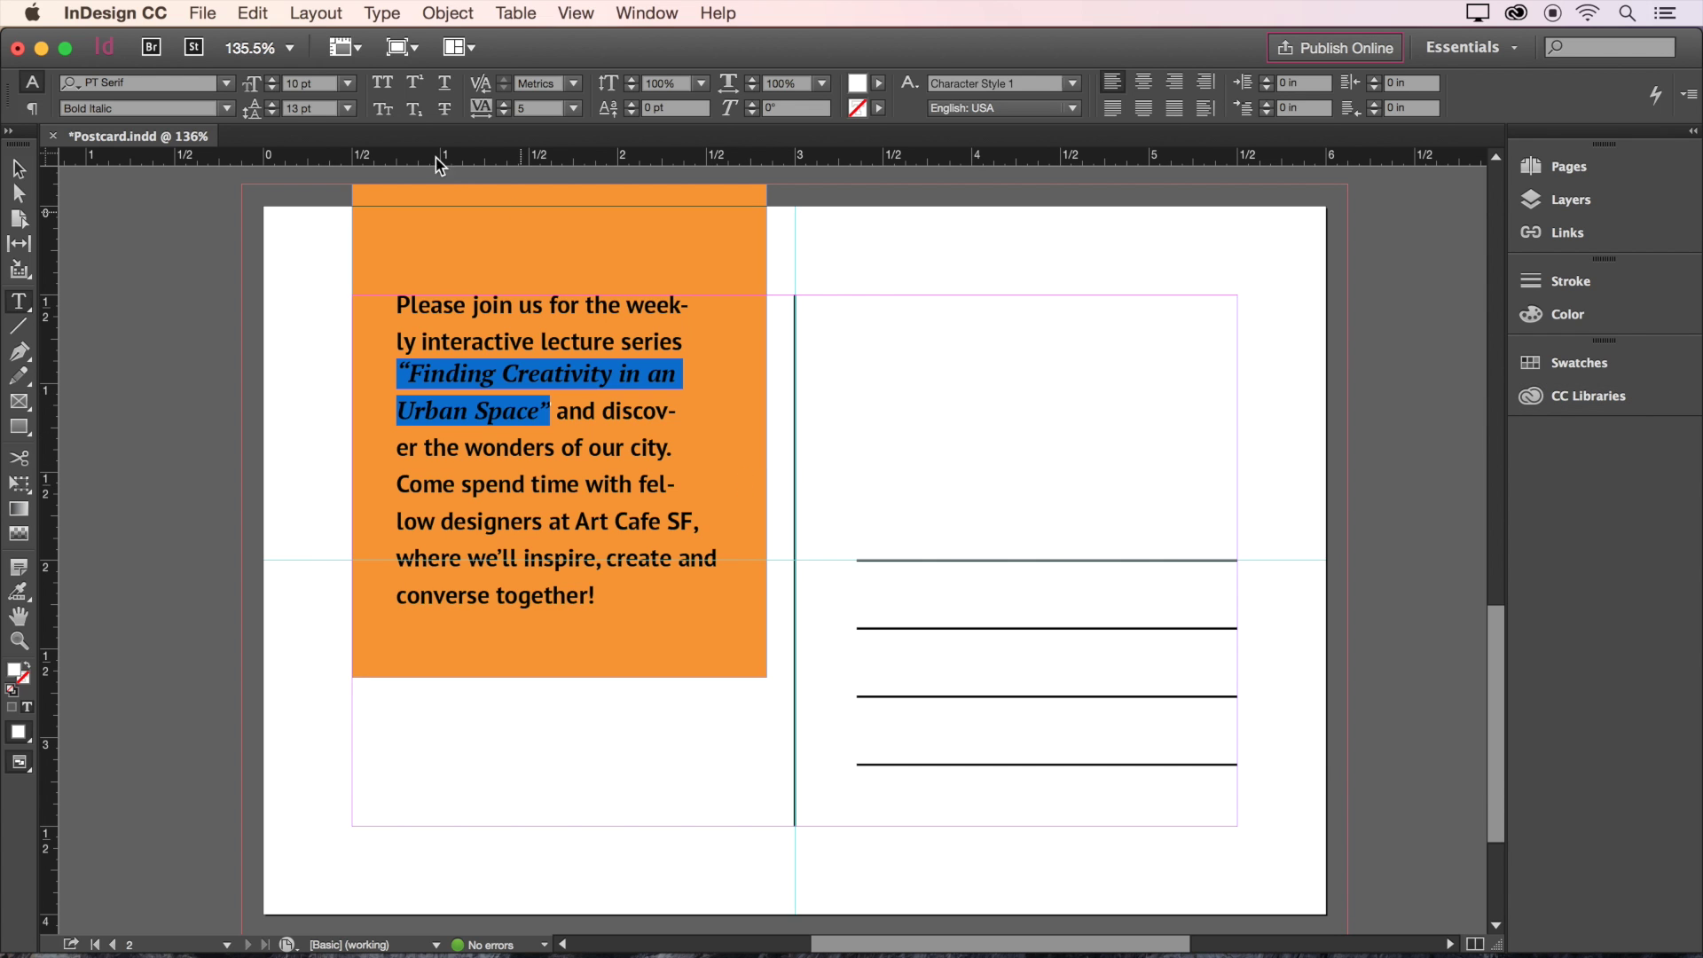
# Step: Load Icons.indd and Stamp.indd from the Postcard folder for placing
pyautogui.press('Escape')
pyautogui.click(203, 13)
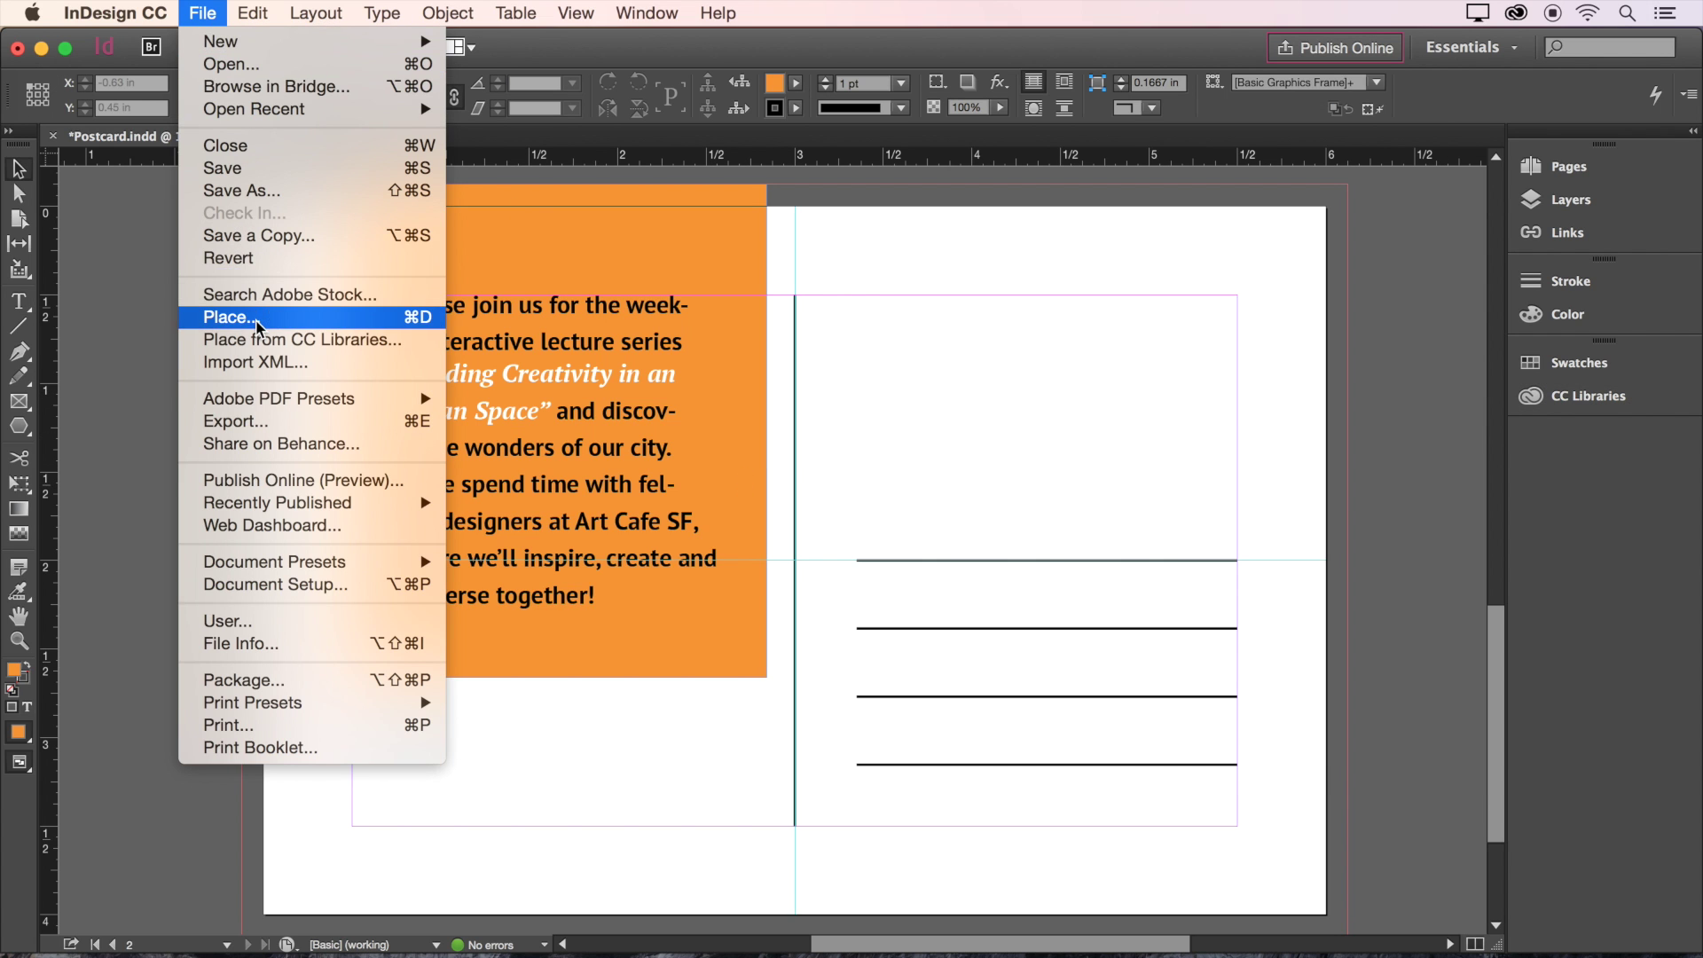
pyautogui.click(231, 317)
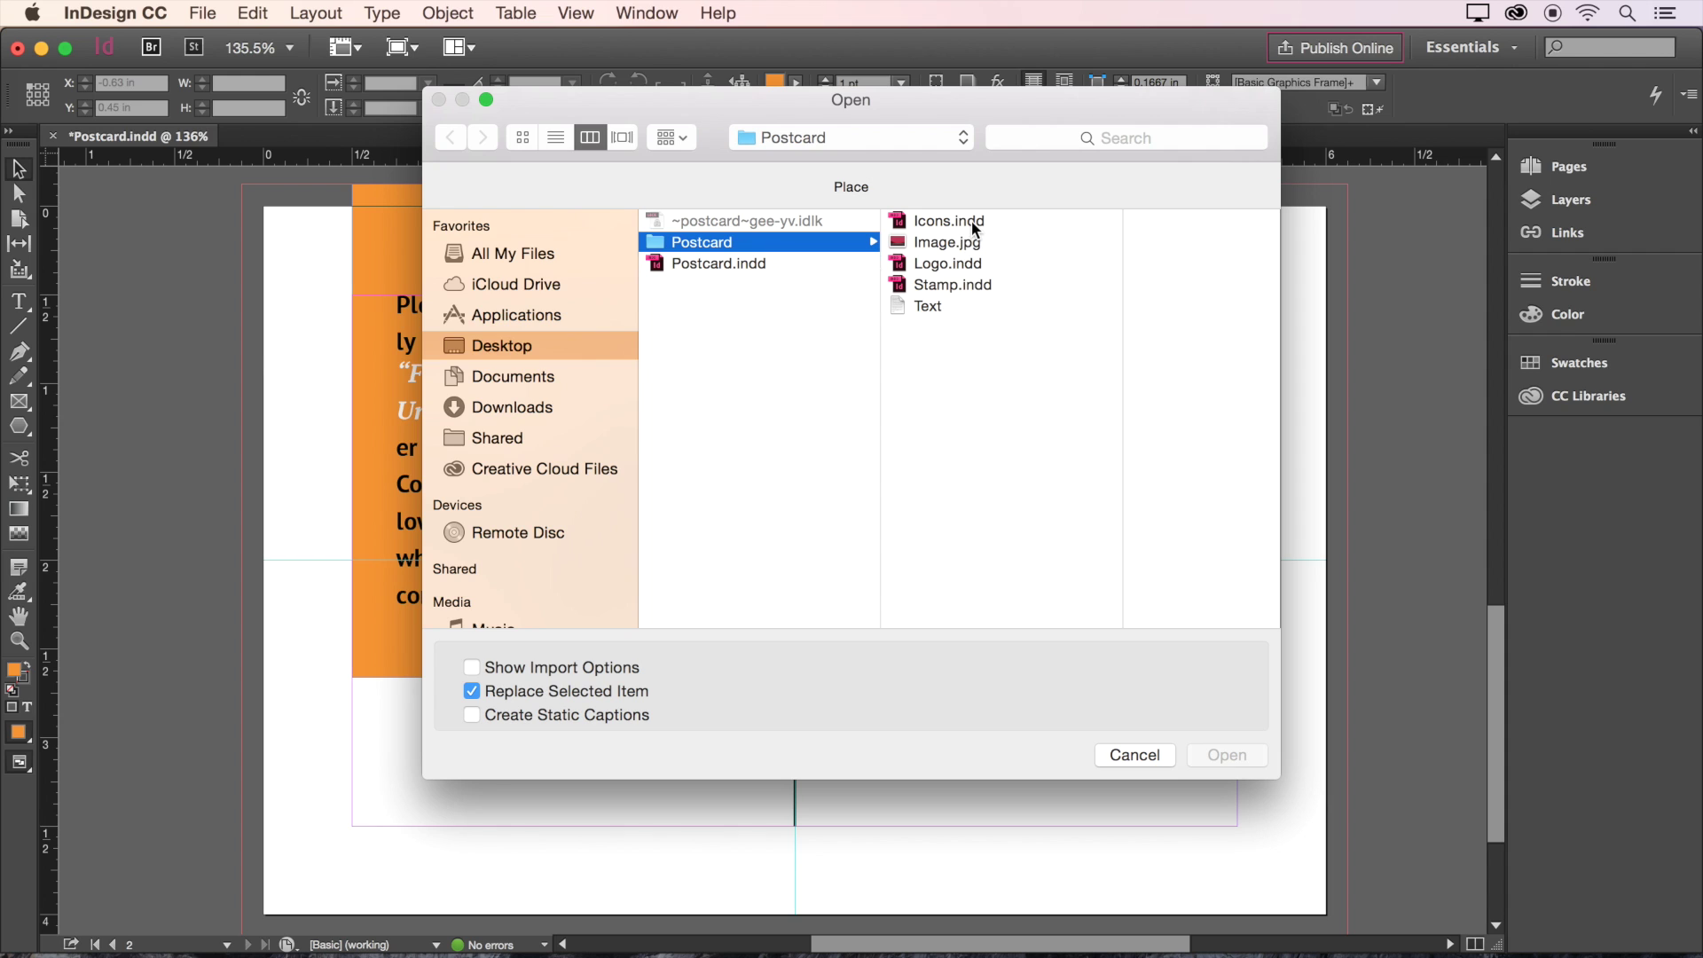
pyautogui.click(948, 221)
pyautogui.keyDown('super'); pyautogui.click(881, 283); pyautogui.keyUp('super')
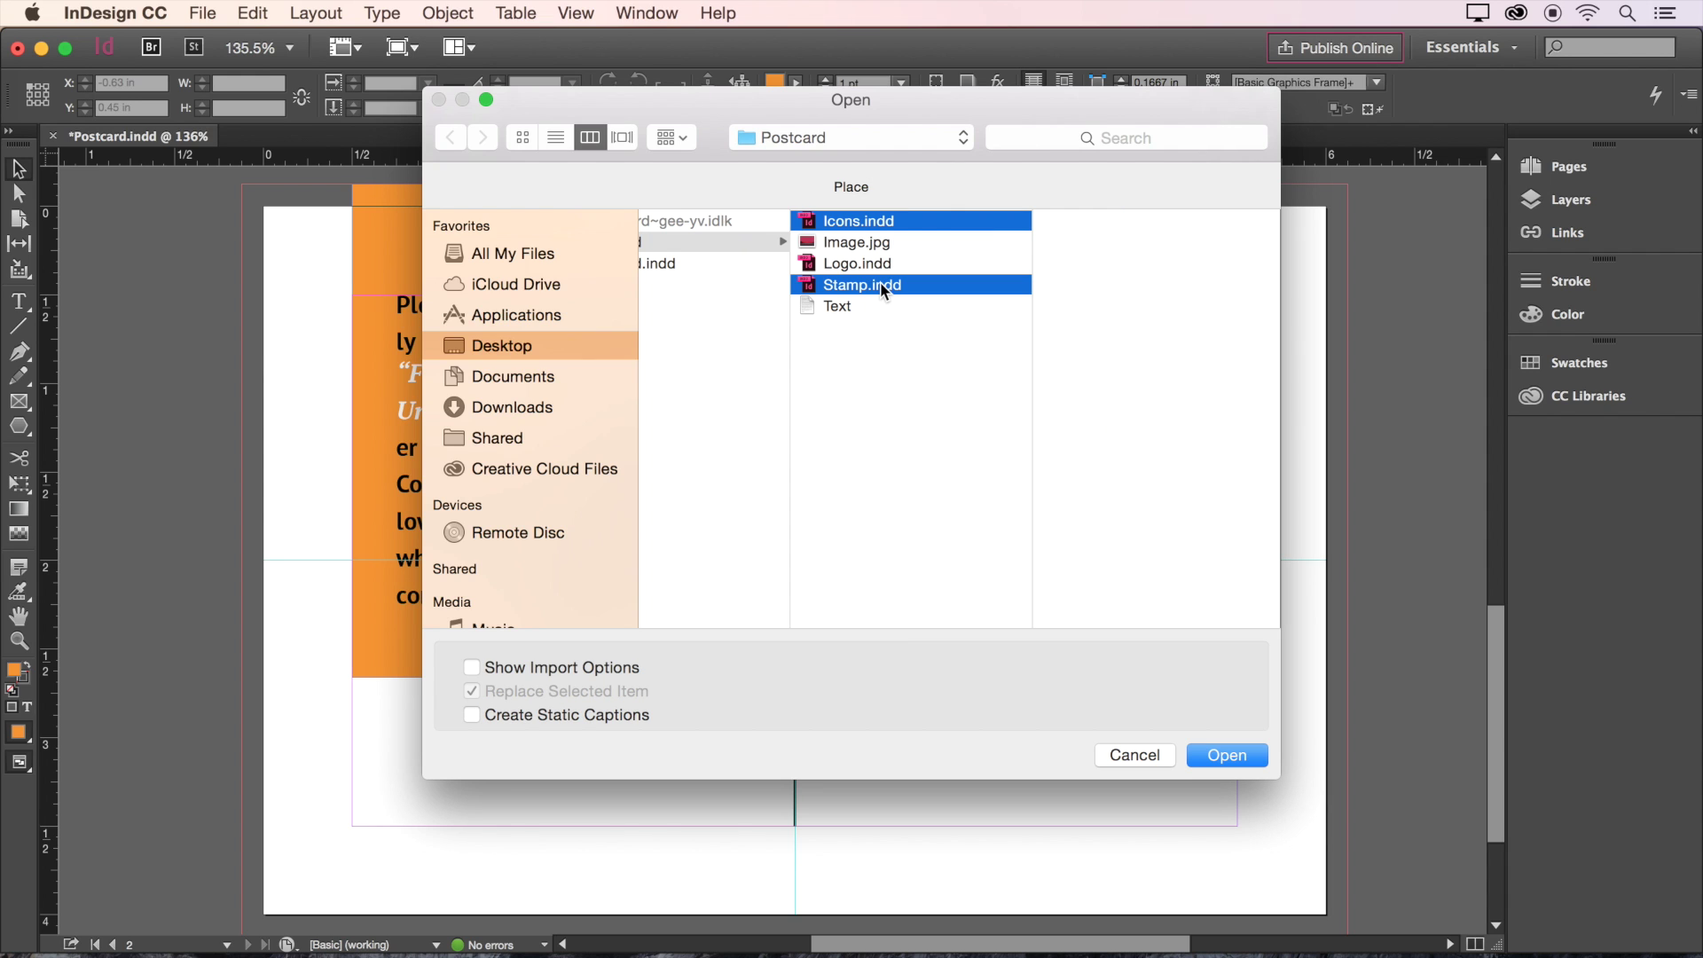
pyautogui.click(1221, 757)
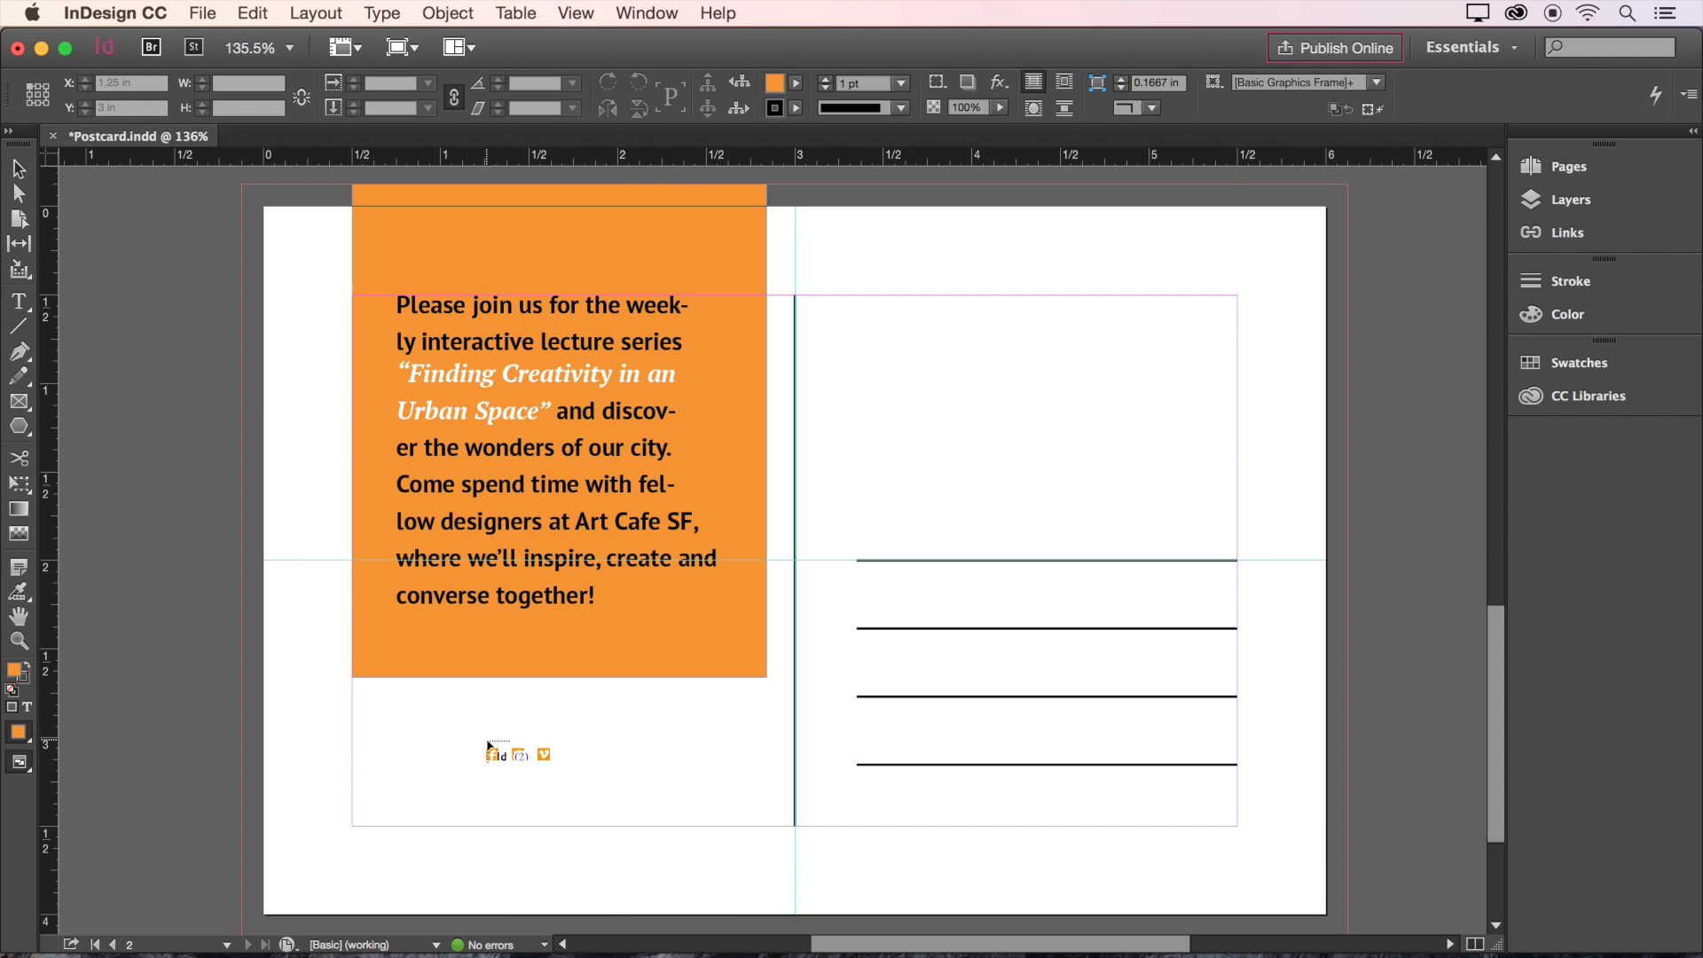
# Step: Place the social icons row under the orange frame and the paper-plane stamp in the top-right margin corner
pyautogui.click(406, 762)
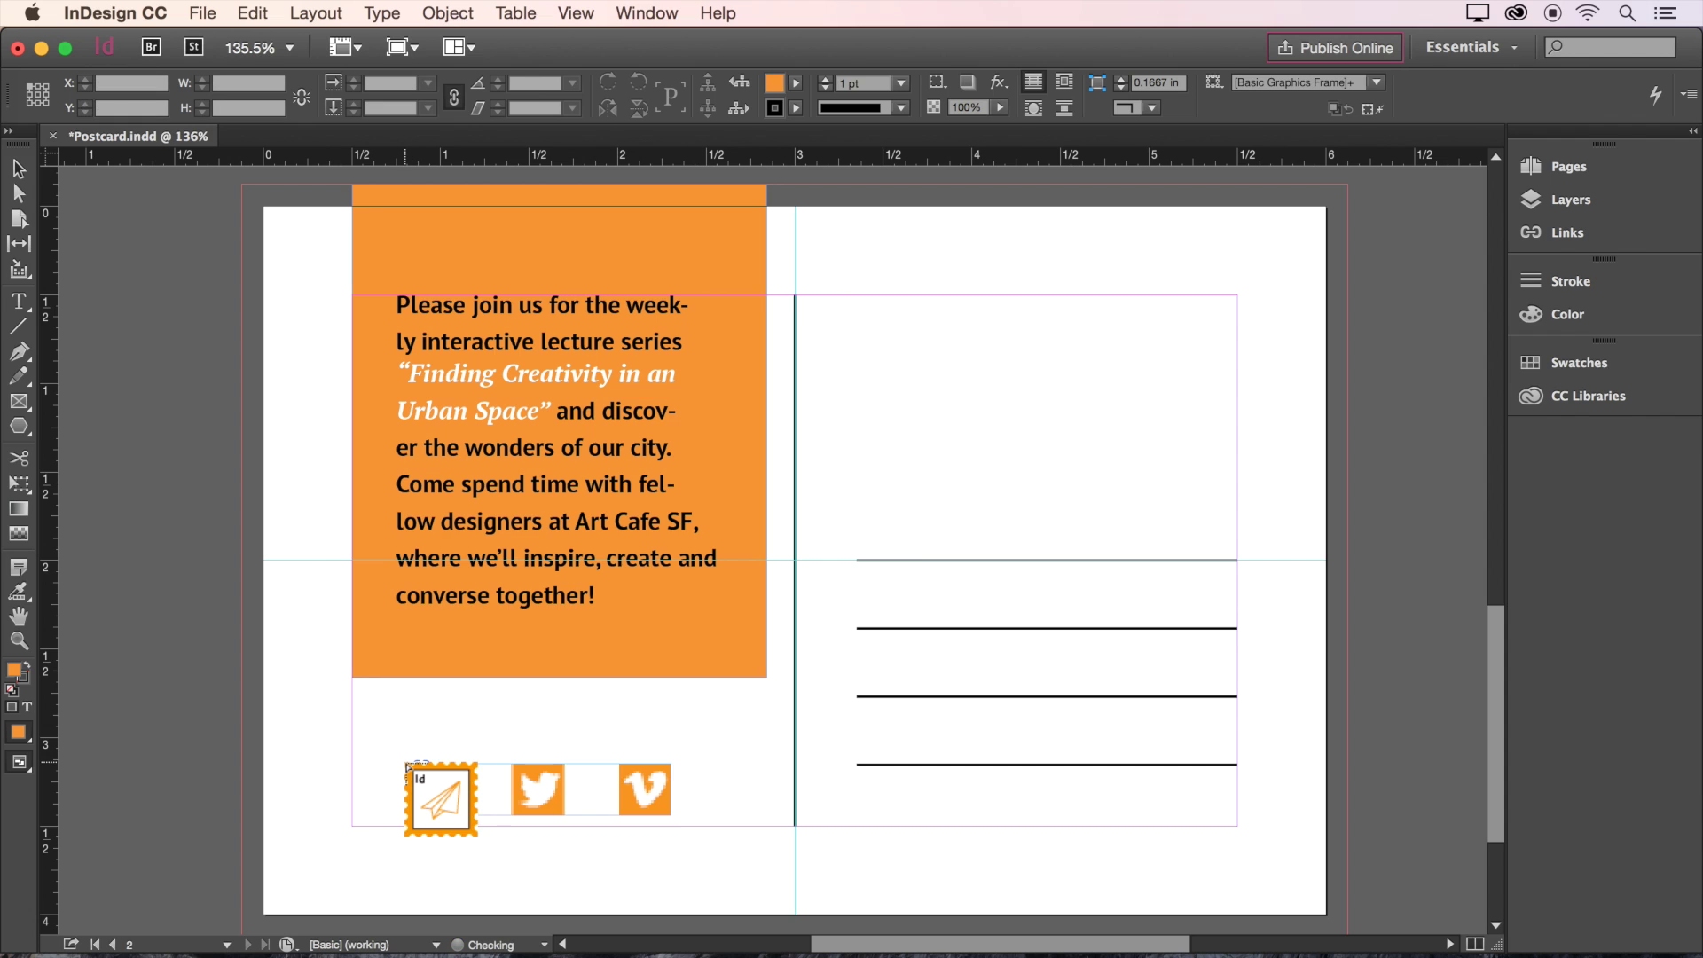
pyautogui.click(1079, 317)
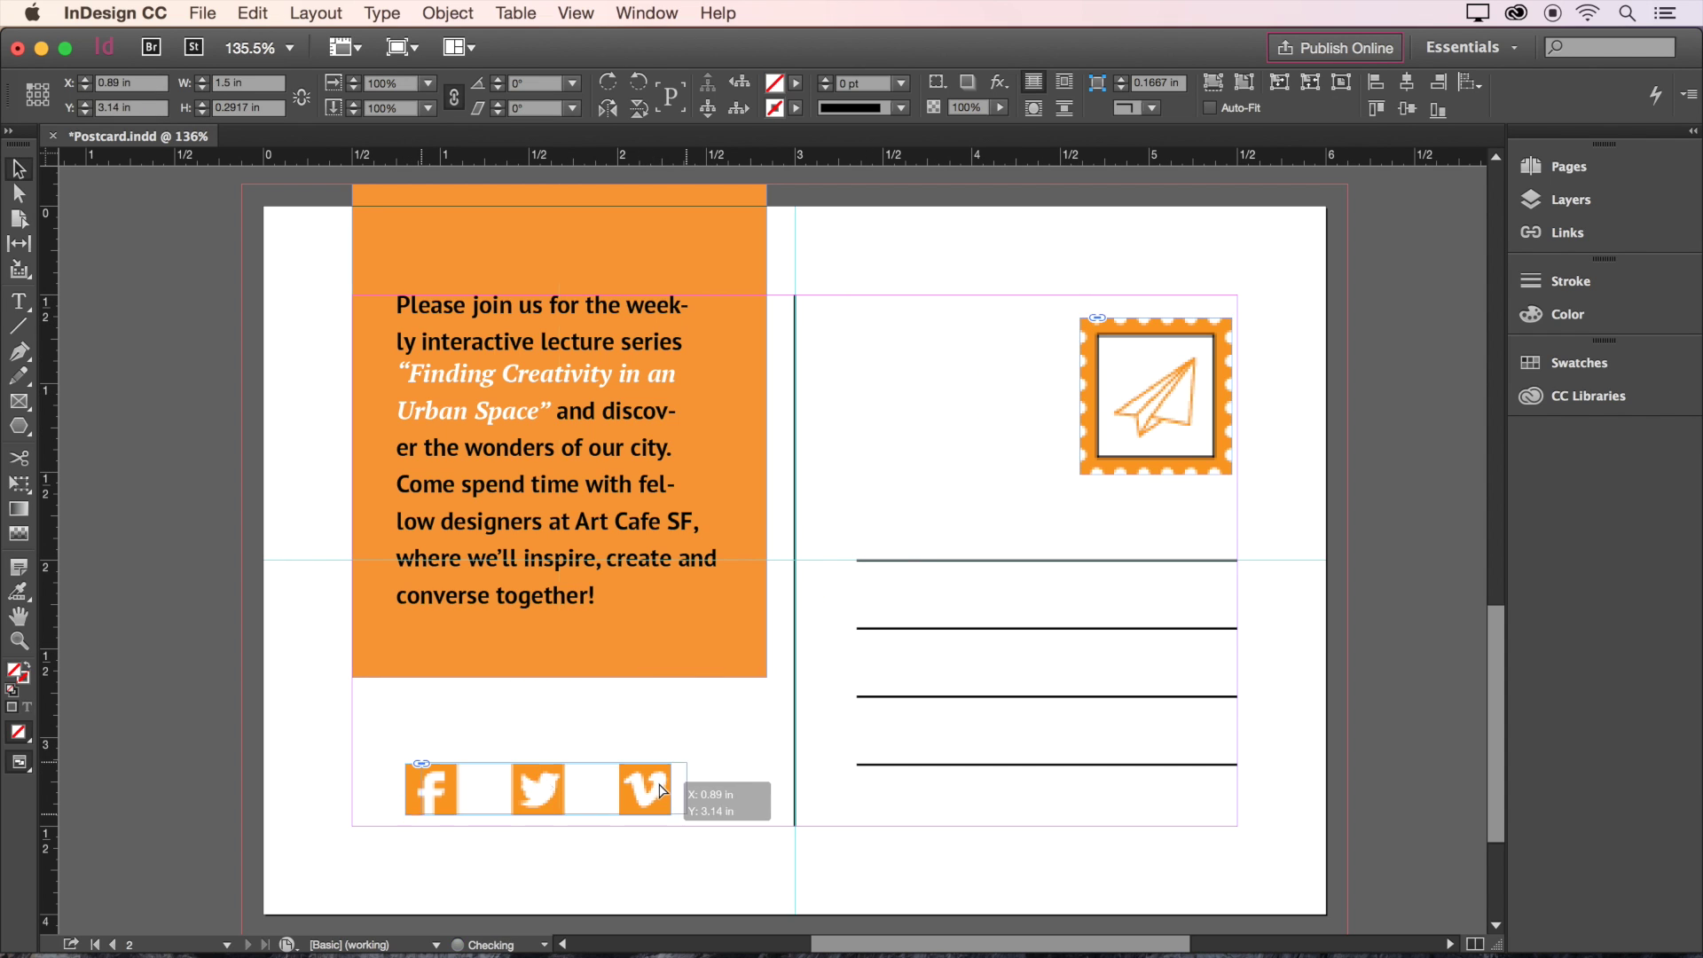
pyautogui.moveTo(660, 789); pyautogui.dragTo(665, 796)
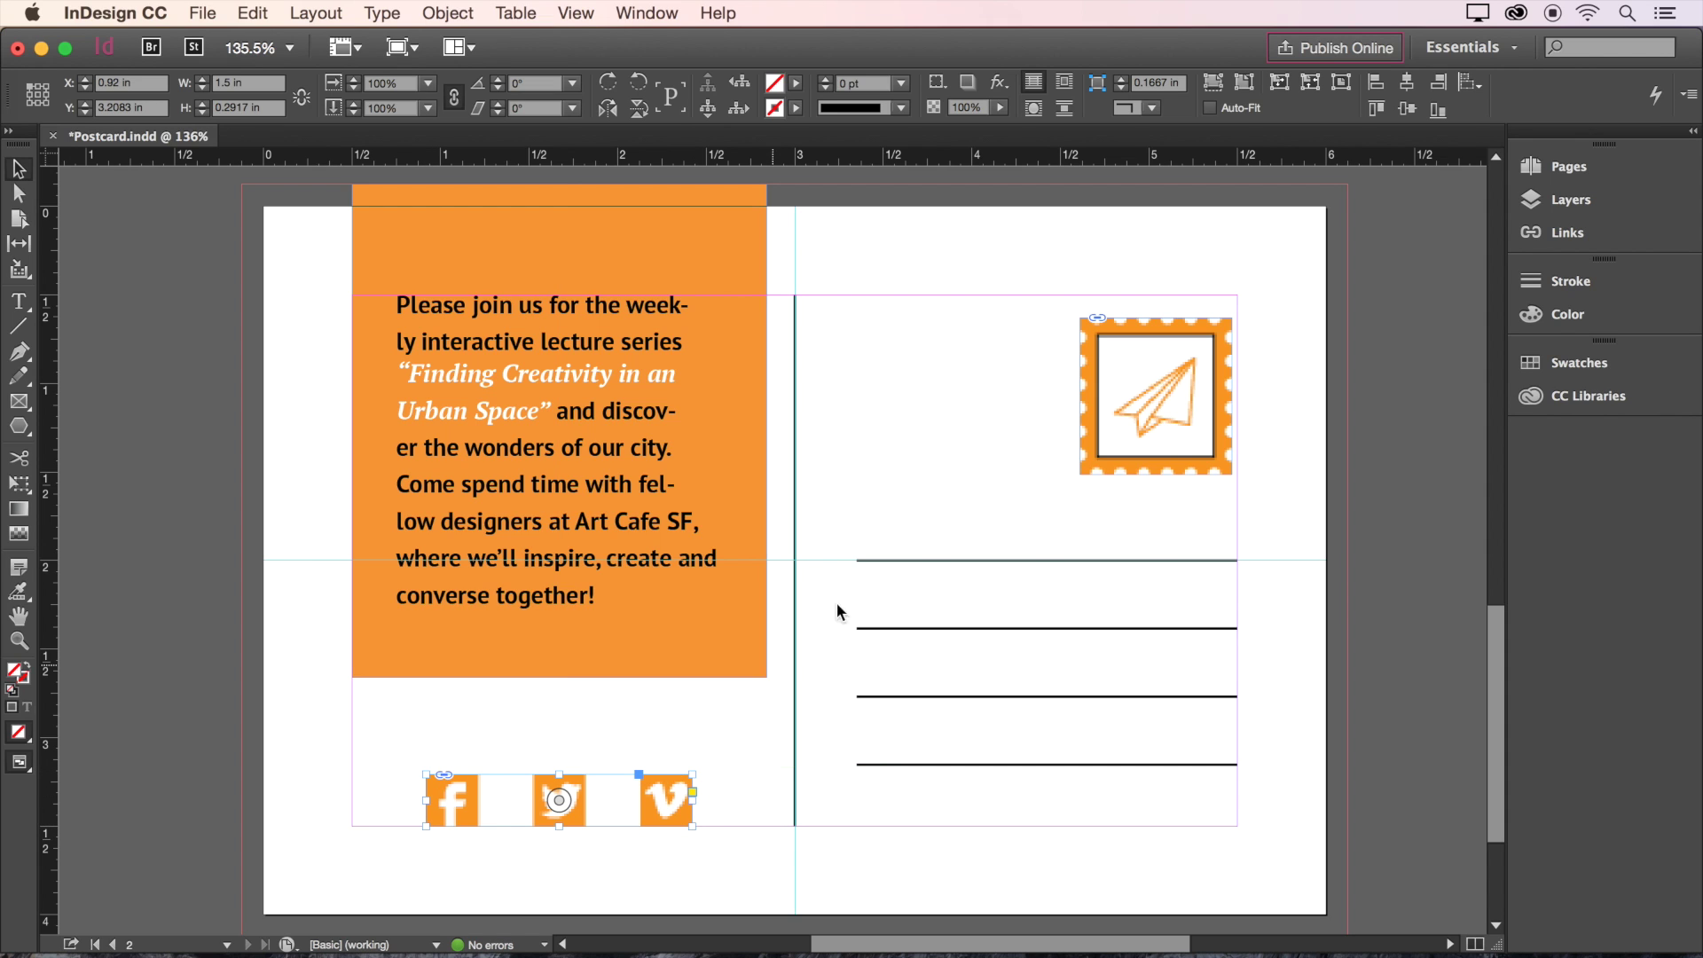
pyautogui.moveTo(1195, 332); pyautogui.dragTo(1203, 319)
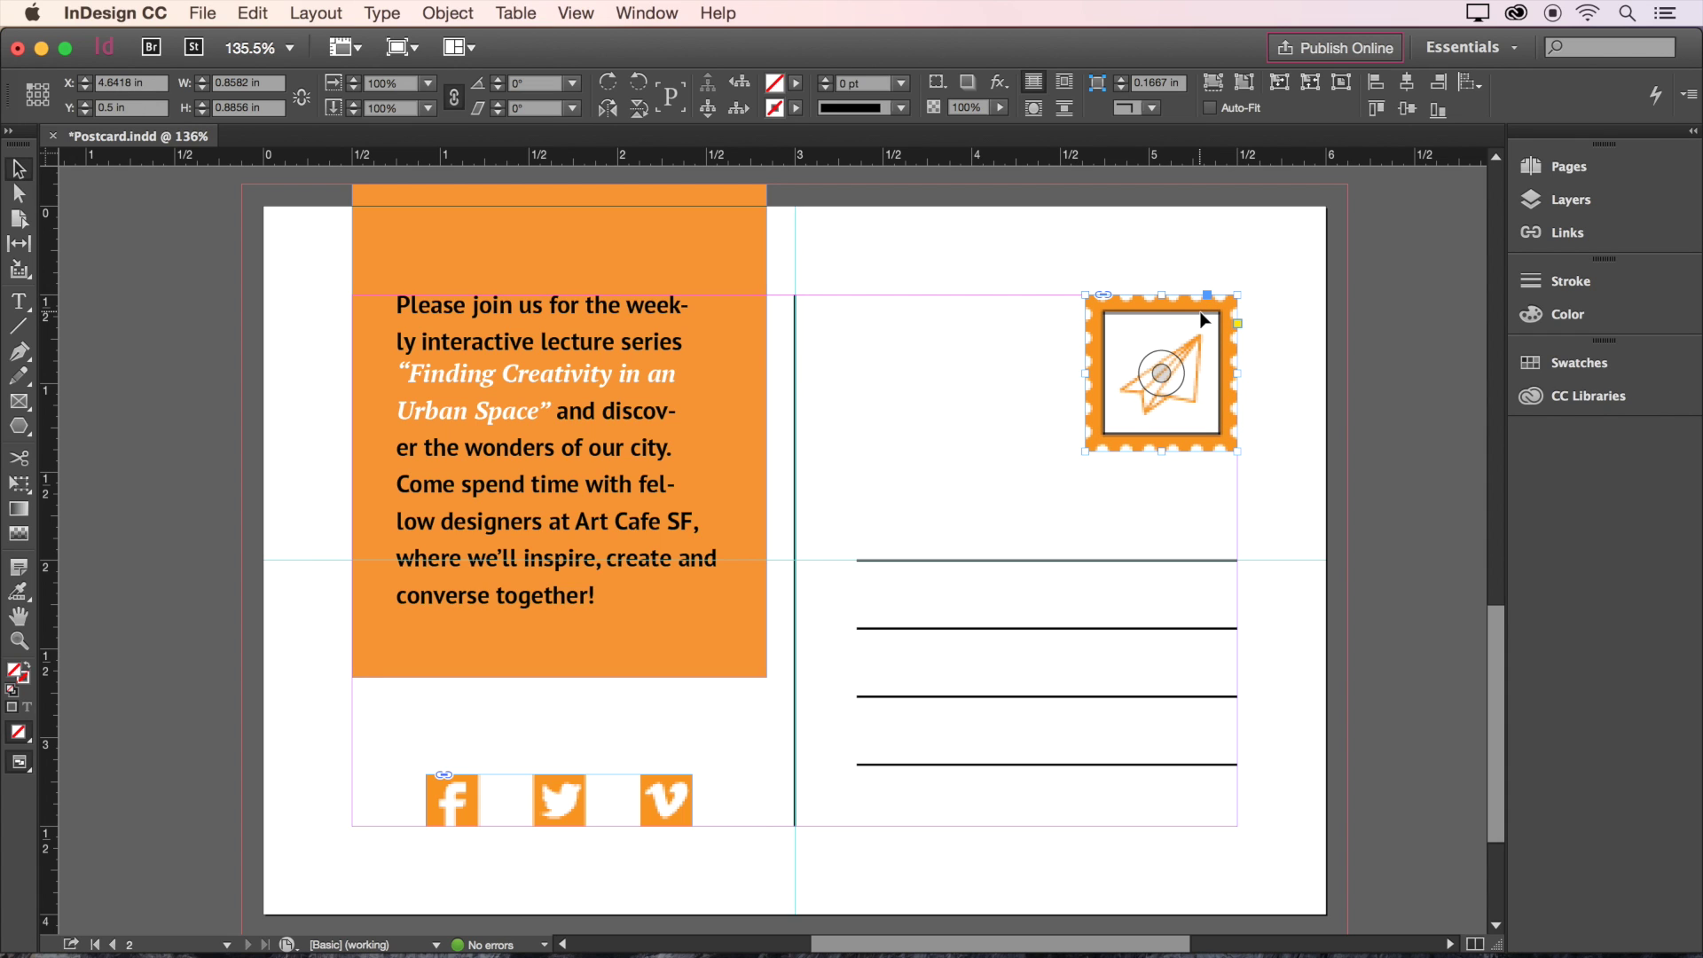
pyautogui.click(1042, 395)
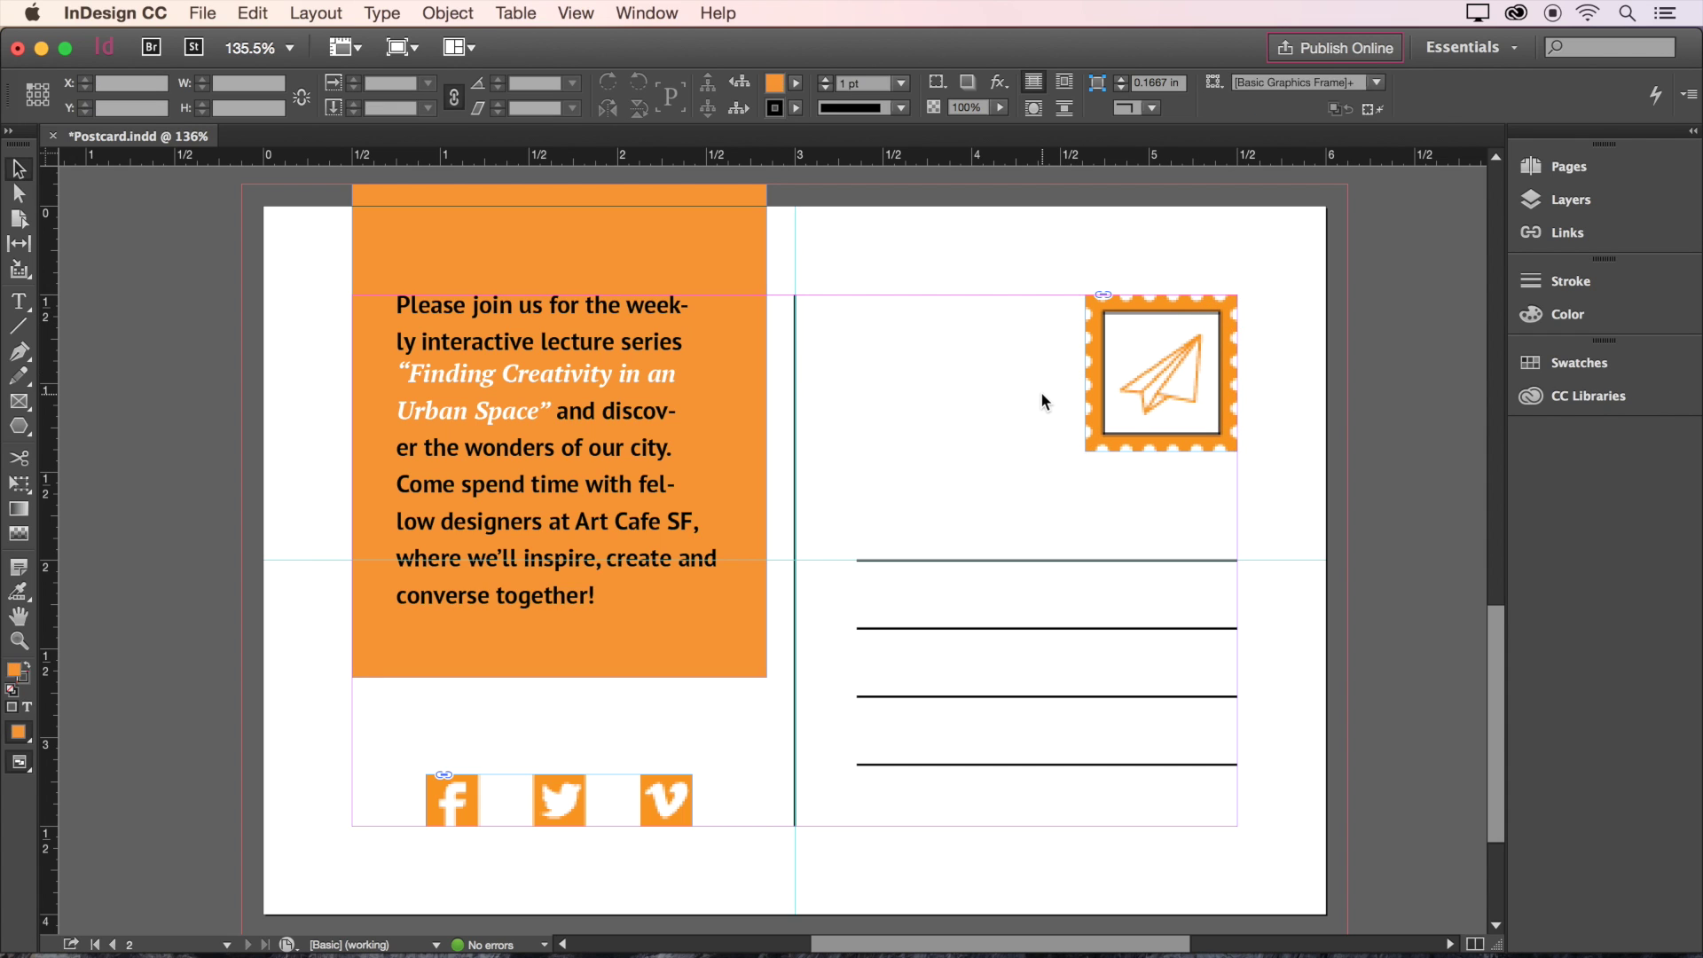
# Step: Draw a three-sided polygon to create a triangle
pyautogui.click(18, 427)
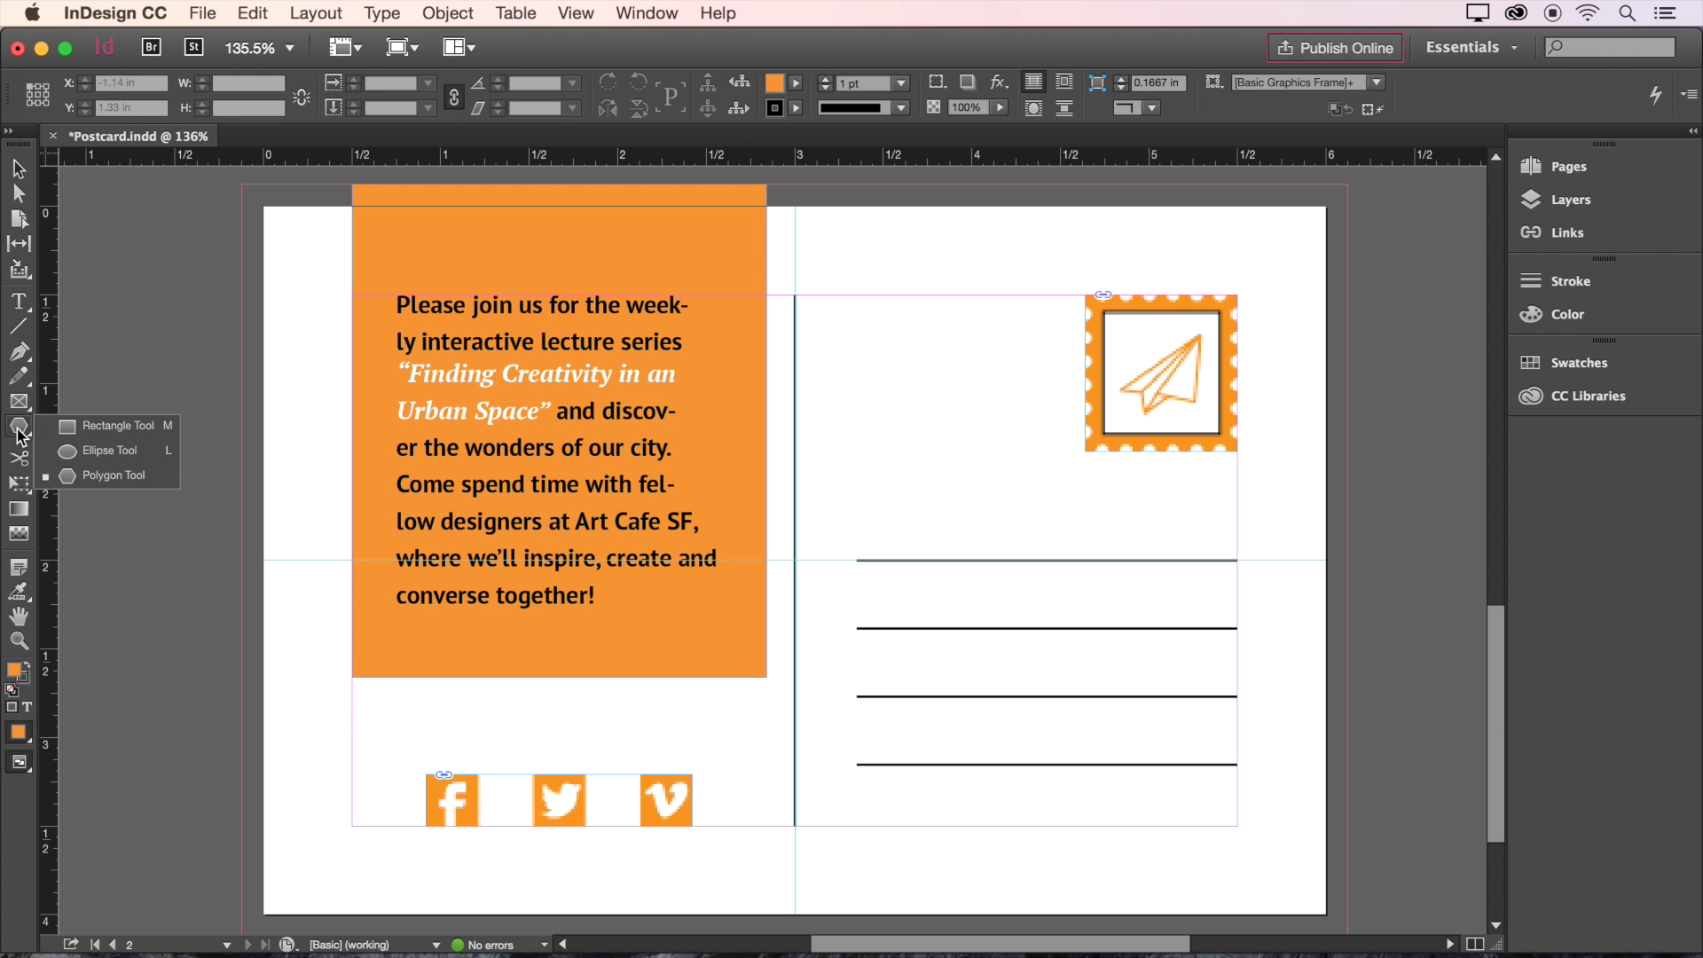
pyautogui.click(144, 479)
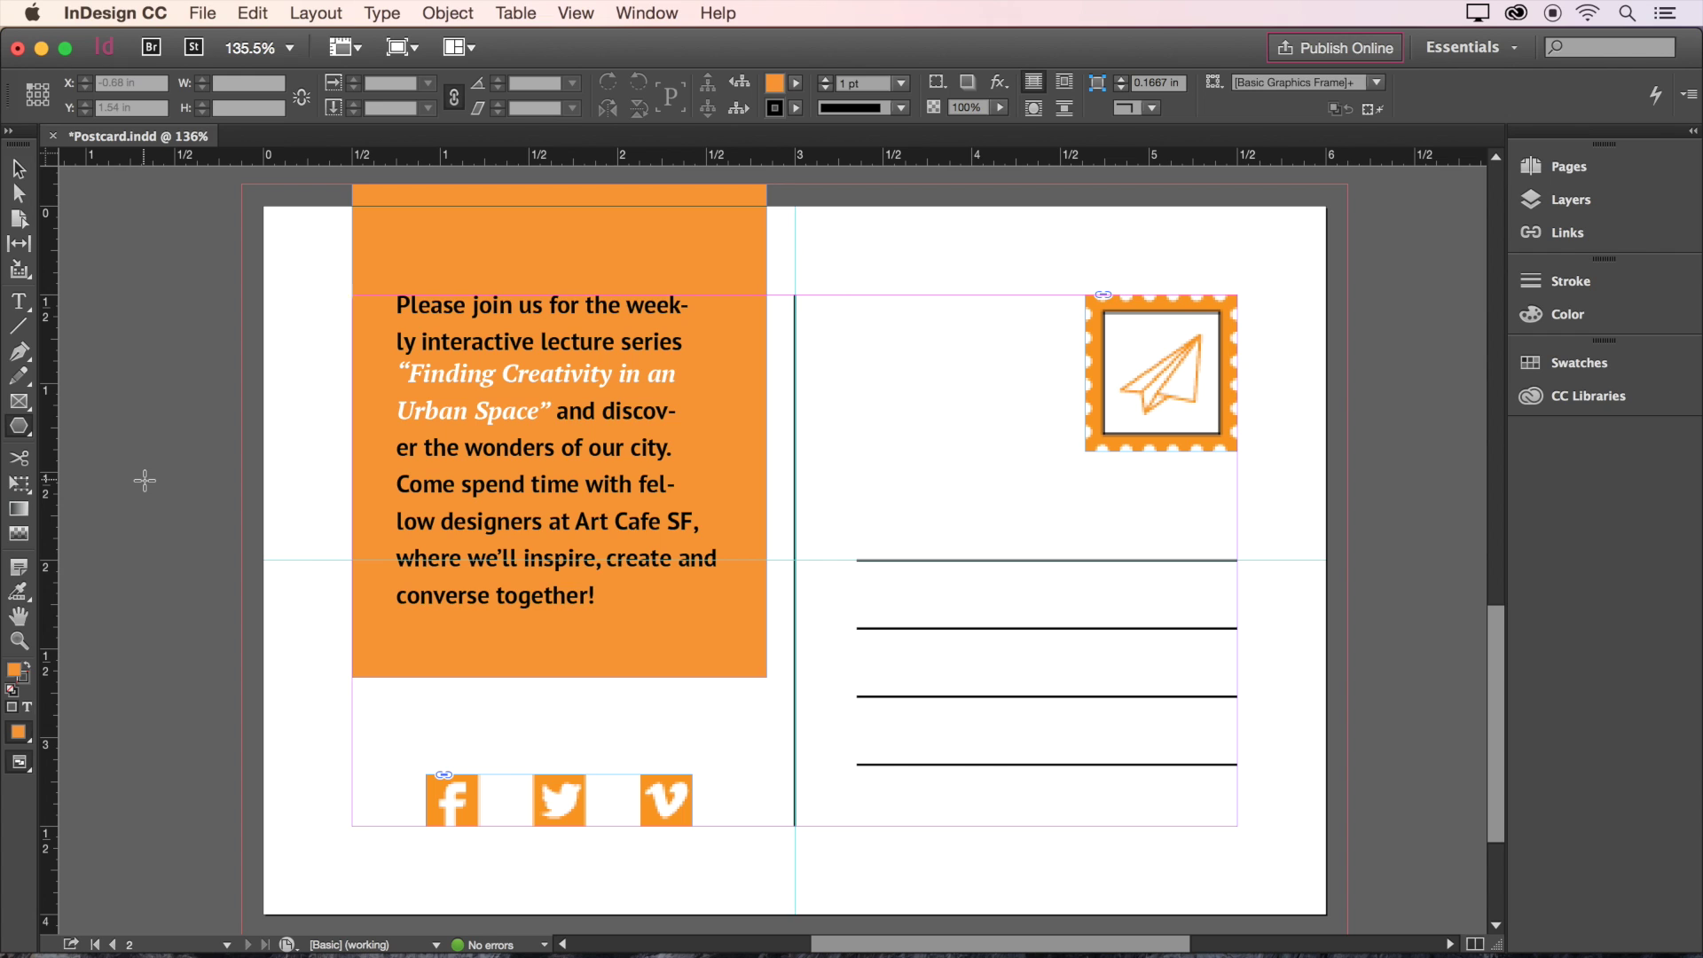
pyautogui.click(537, 706)
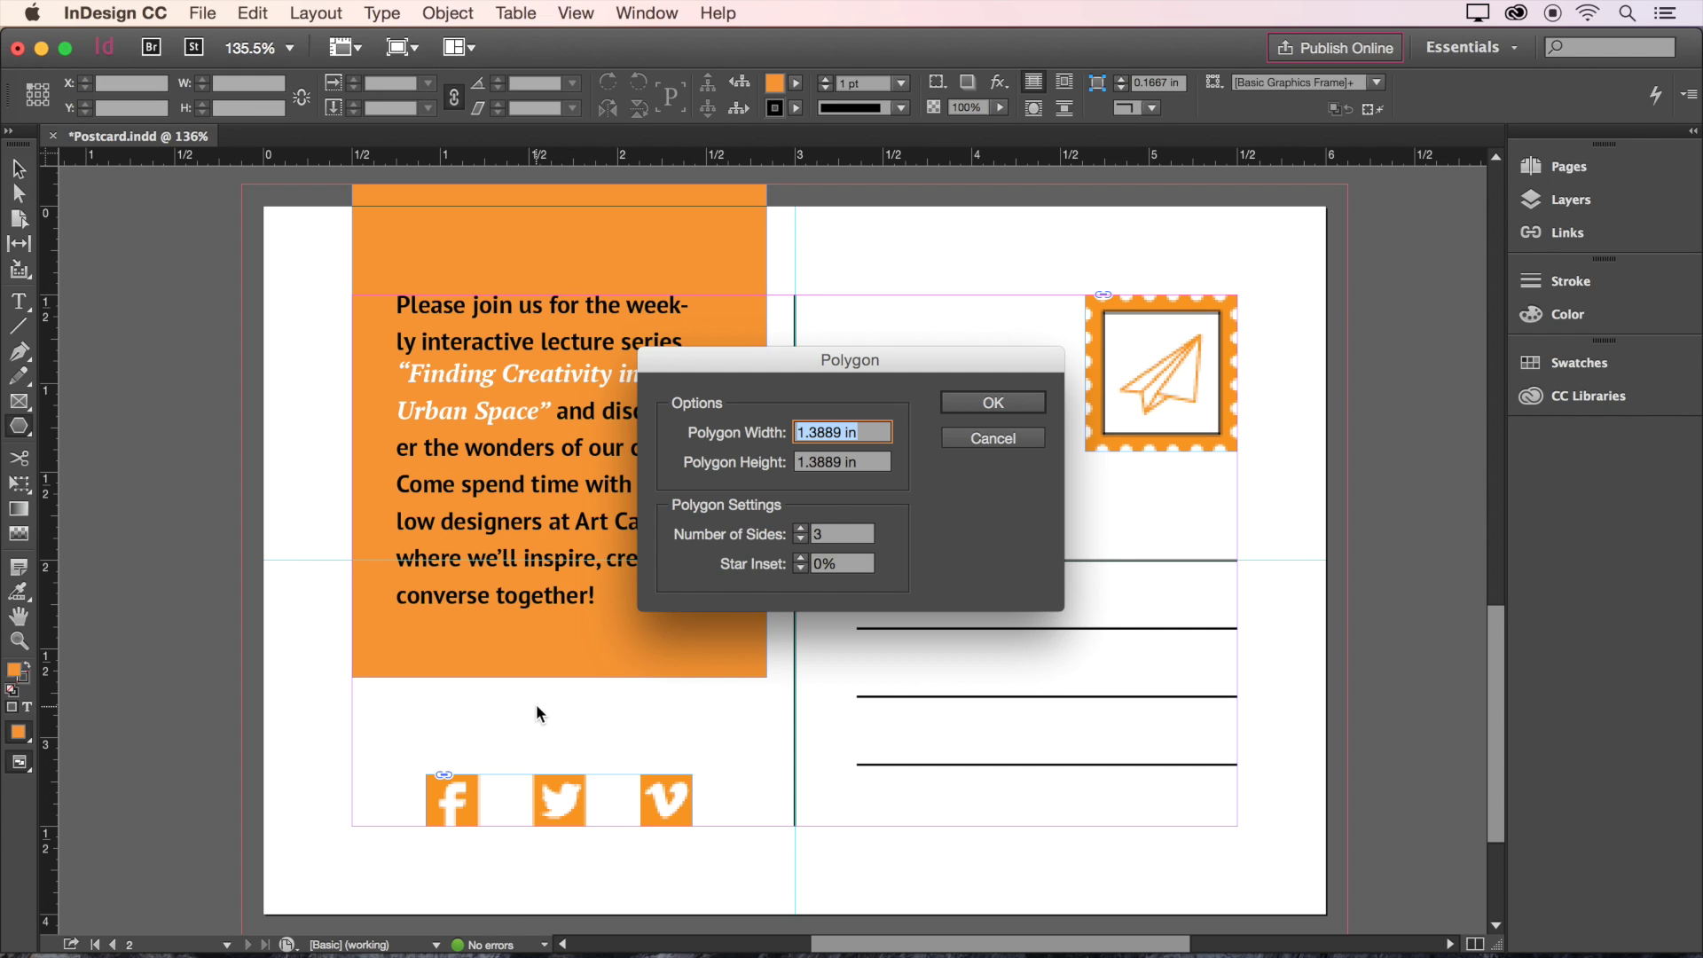
pyautogui.click(983, 401)
# Step: Shrink the triangle, position it pointing down beneath the orange box, and remove its outline
pyautogui.press('v')
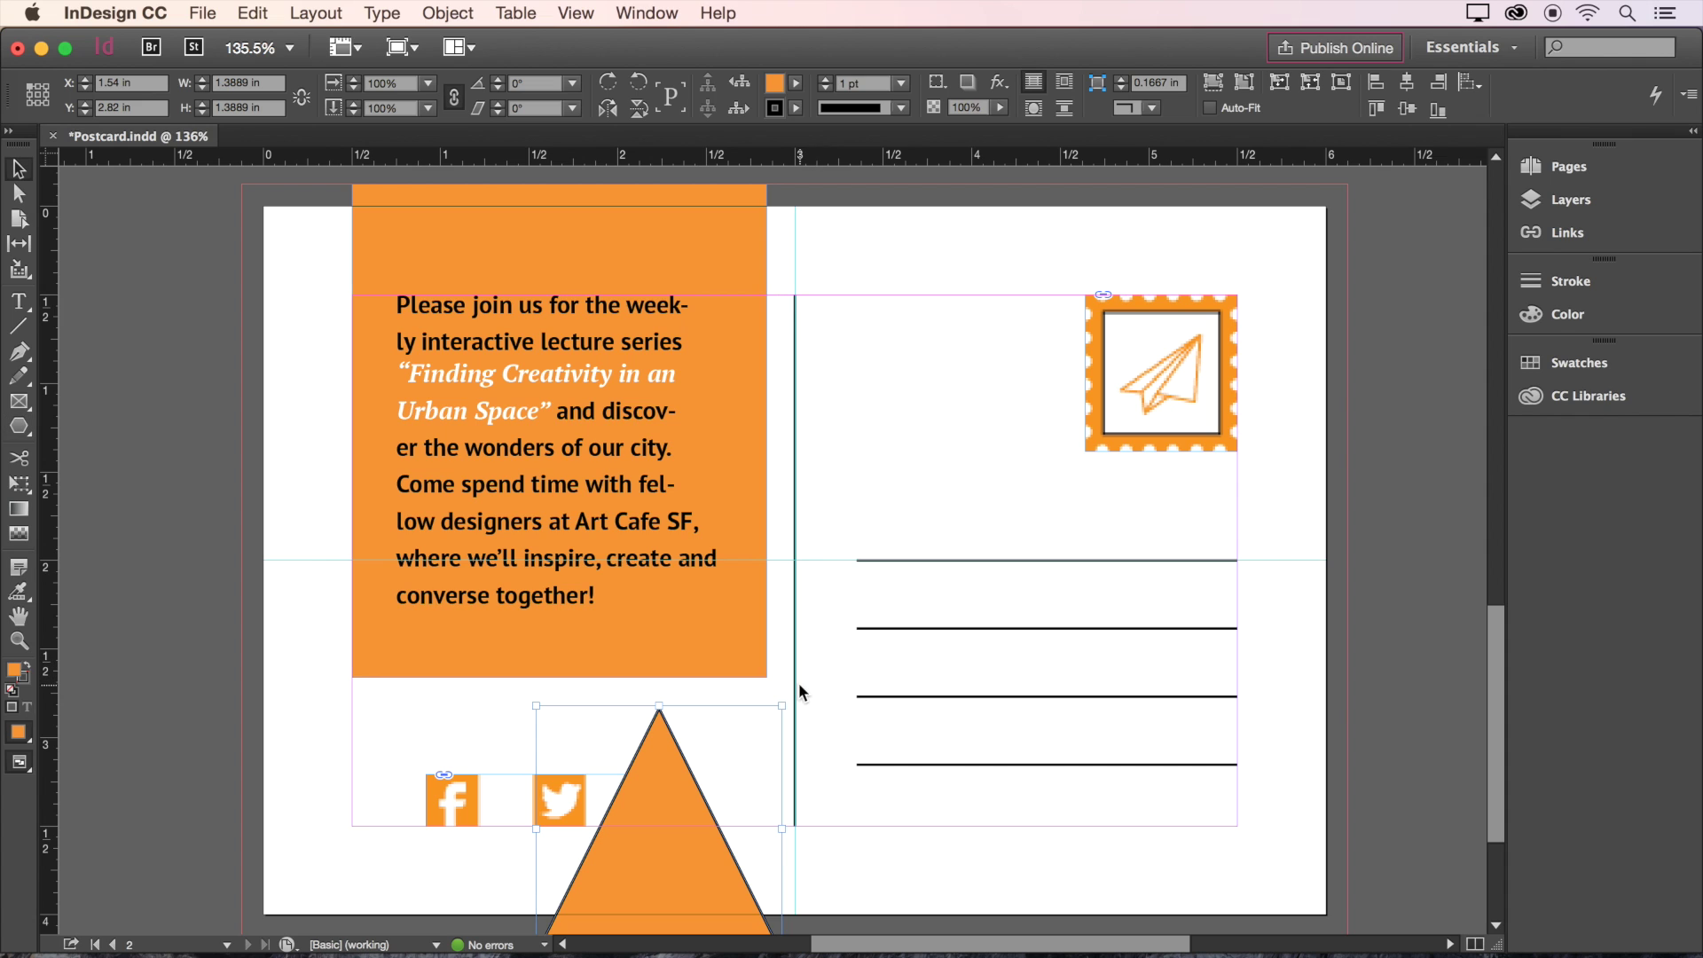
pyautogui.moveTo(781, 706); pyautogui.dragTo(455, 757)
pyautogui.moveTo(548, 717)
pyautogui.mouseDown()
pyautogui.moveTo(579, 709)
pyautogui.moveTo(567, 698)
pyautogui.mouseUp()
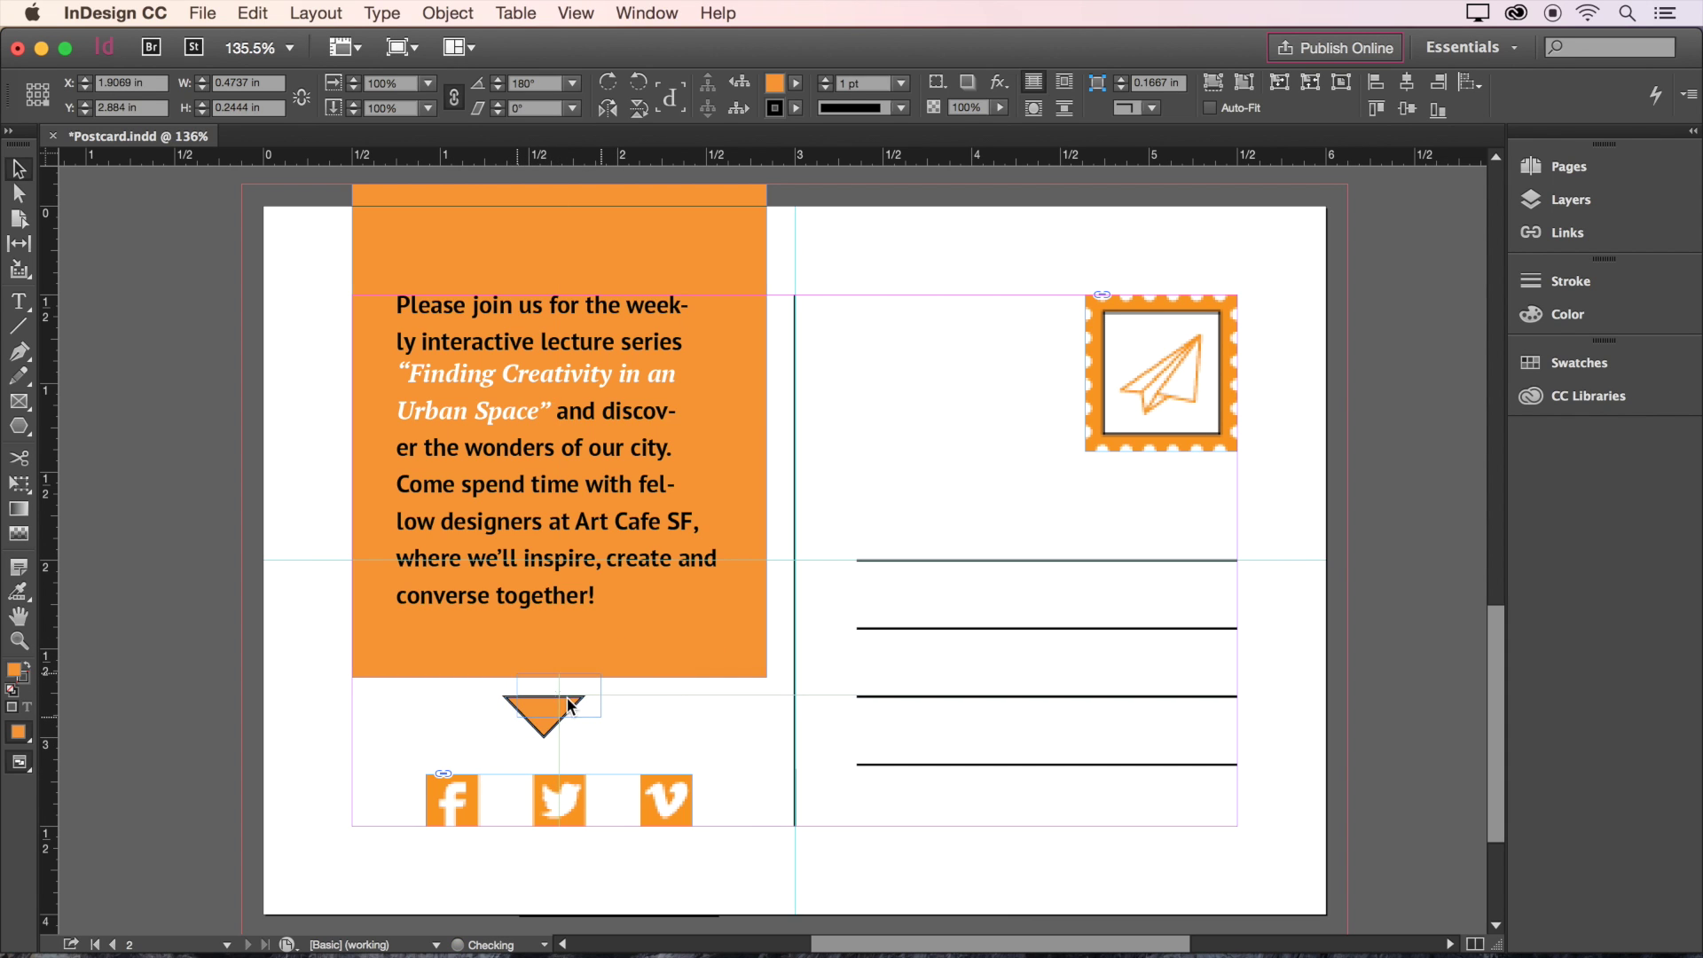
pyautogui.click(825, 87)
pyautogui.click(859, 397)
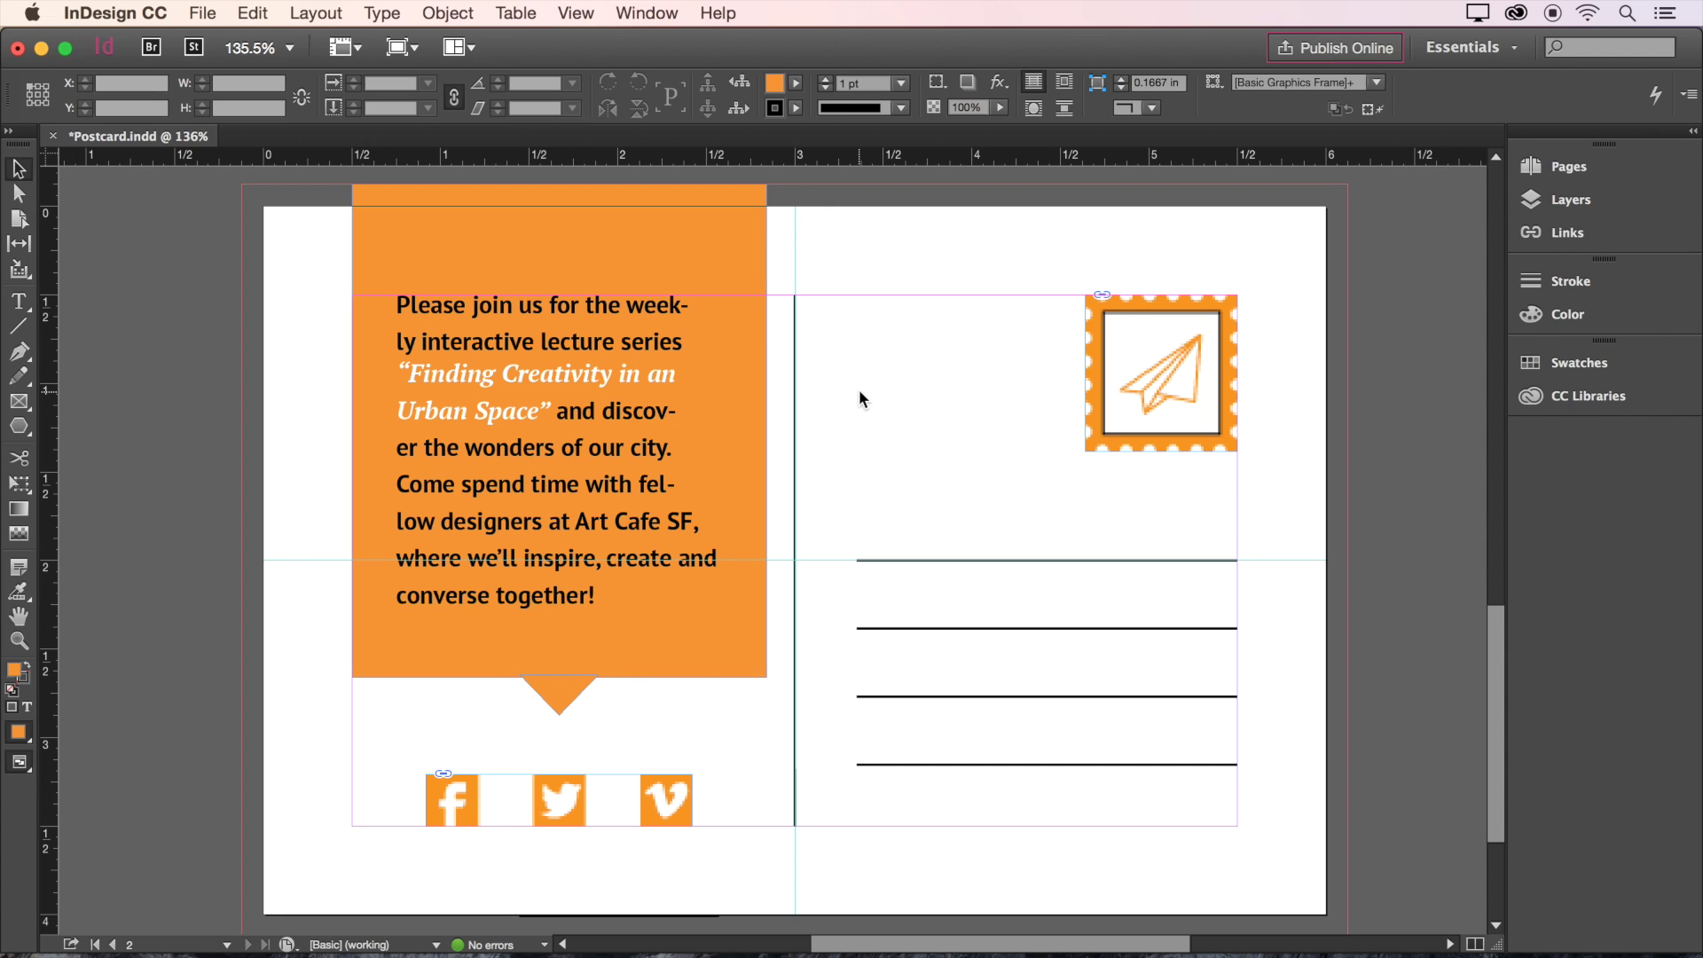